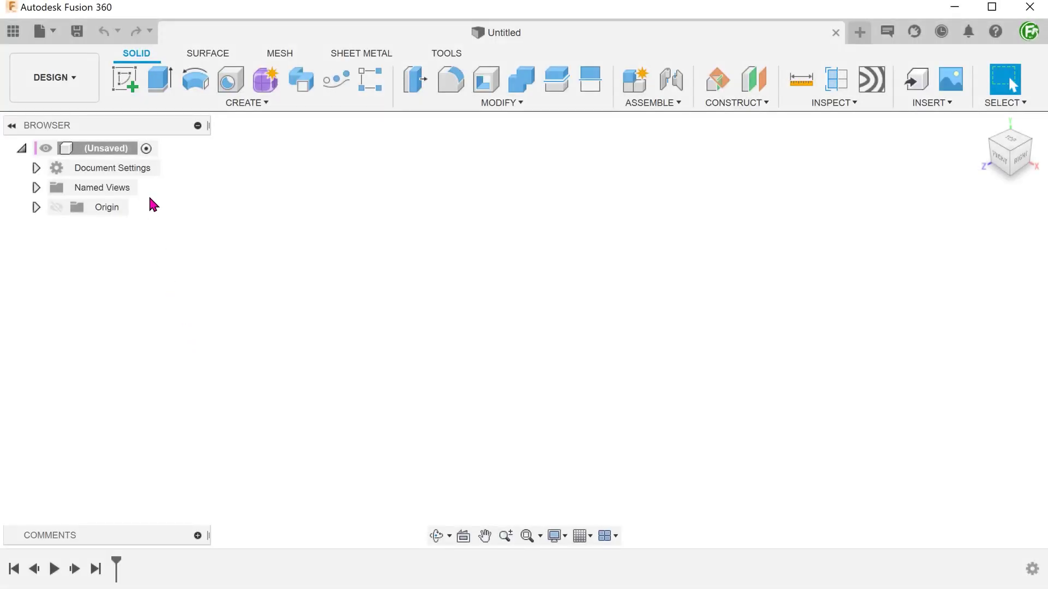
Sketch an 80 mm wide by 150 mm high center rectangle on the XZ plane, centered on the origin
left_click(125, 93)
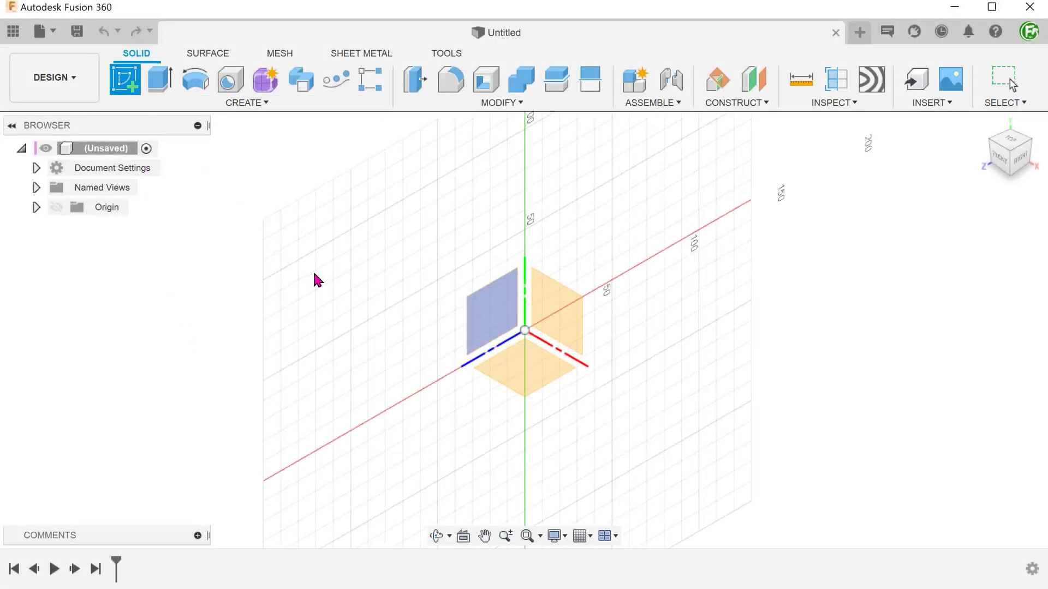
left_click(522, 372)
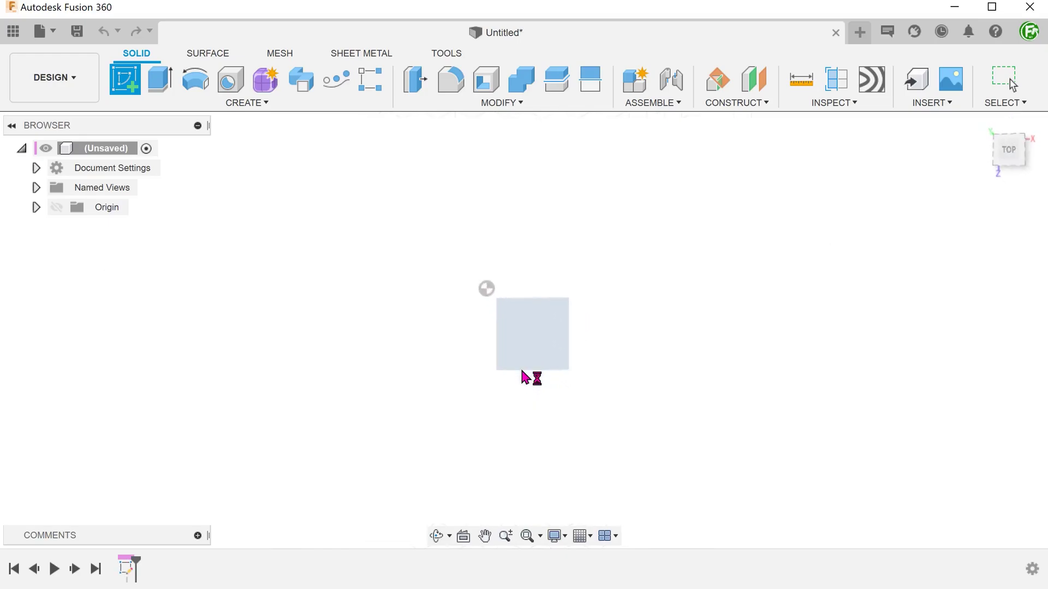
key("r")
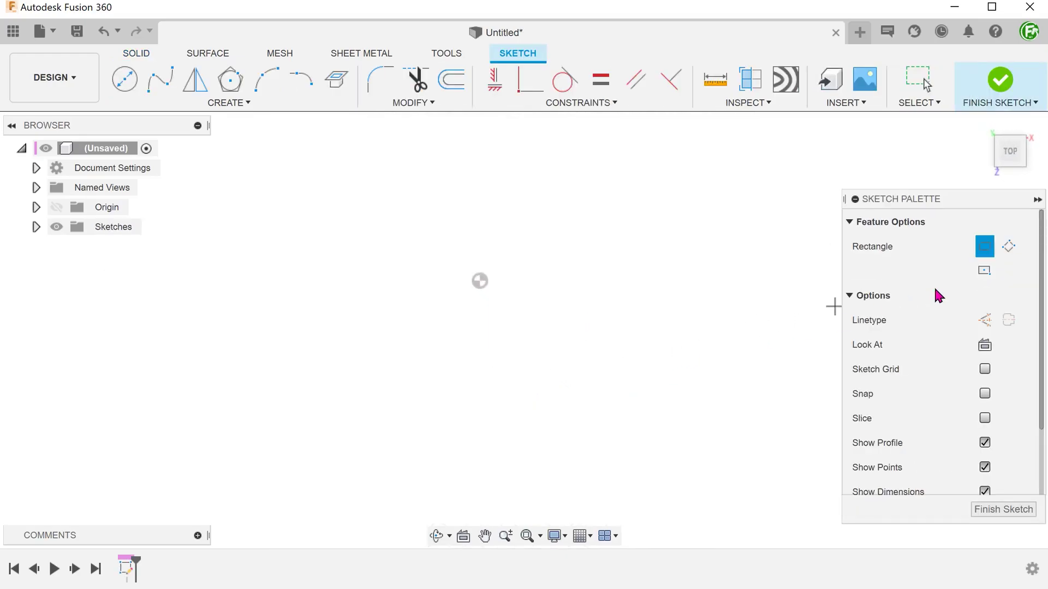
left_click(985, 271)
left_click(480, 284)
type("80")
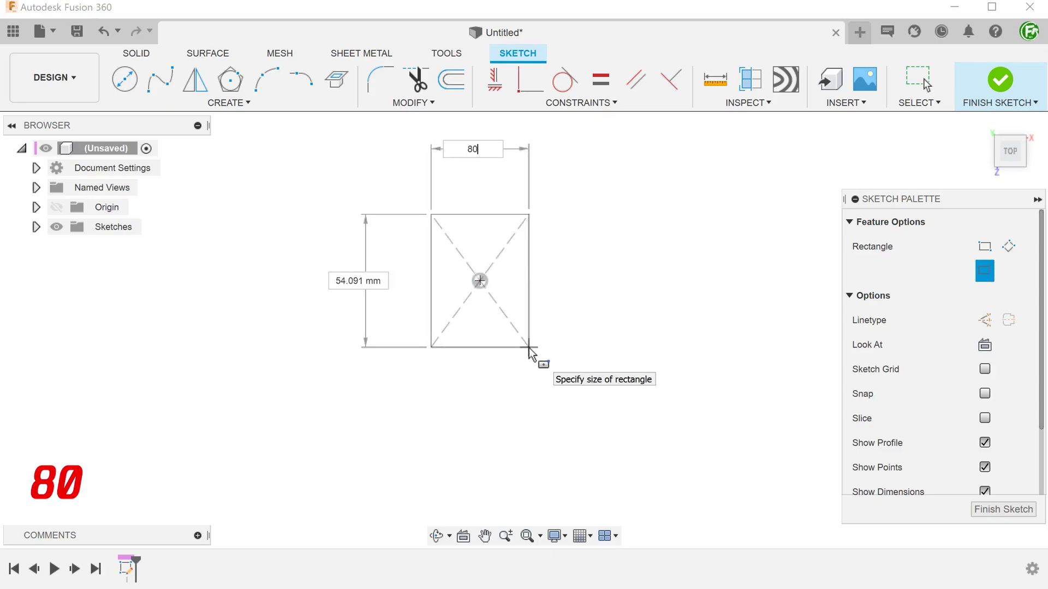
key("Tab")
type("150")
key("Tab")
key("Return")
scroll(565, 376, "down", 3)
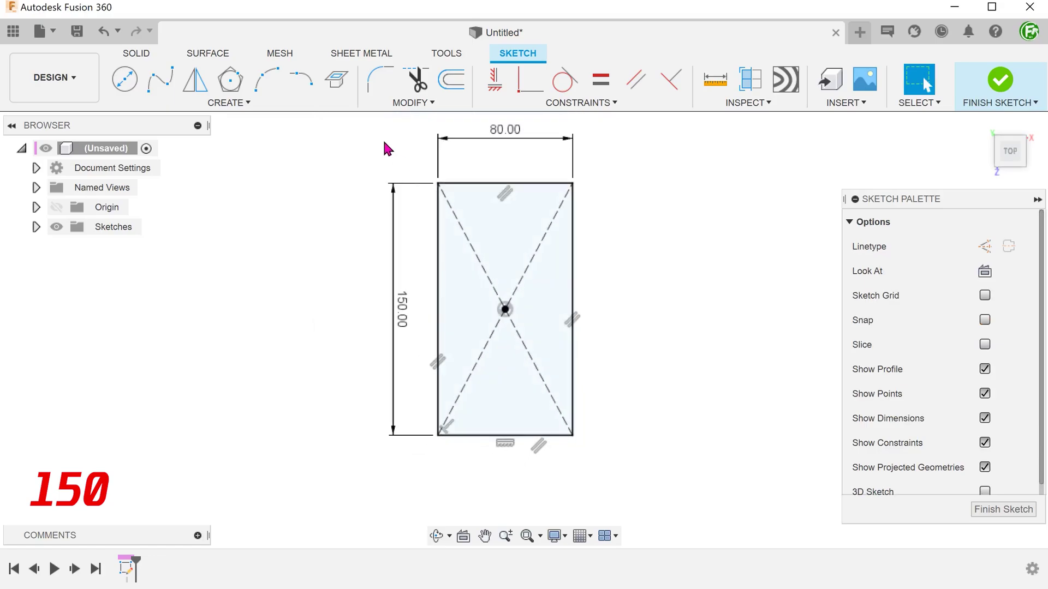
Extrude the rectangle profile -10 mm as a new body
key("e")
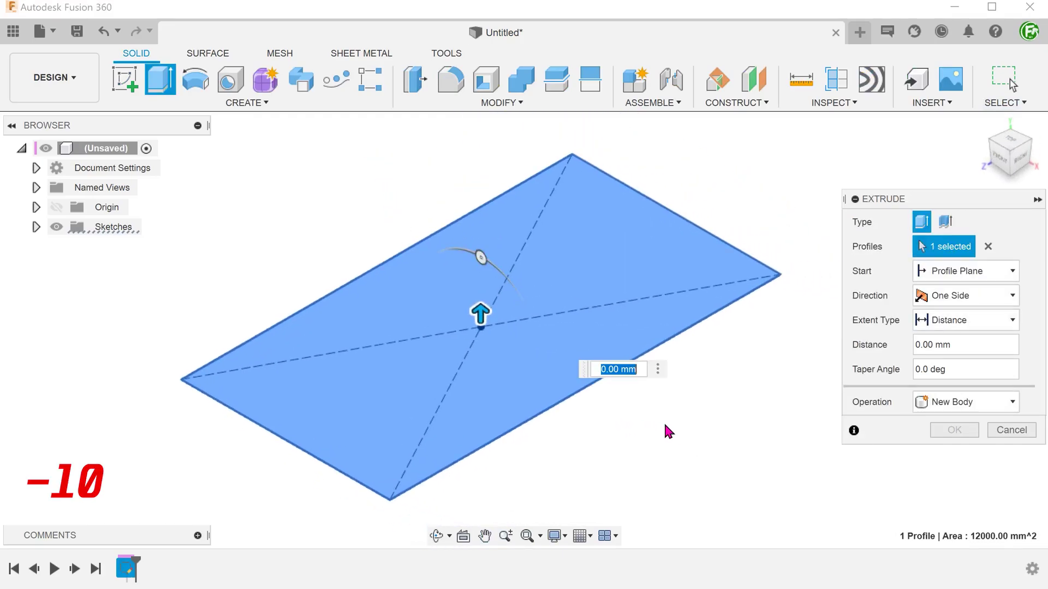
type("-10")
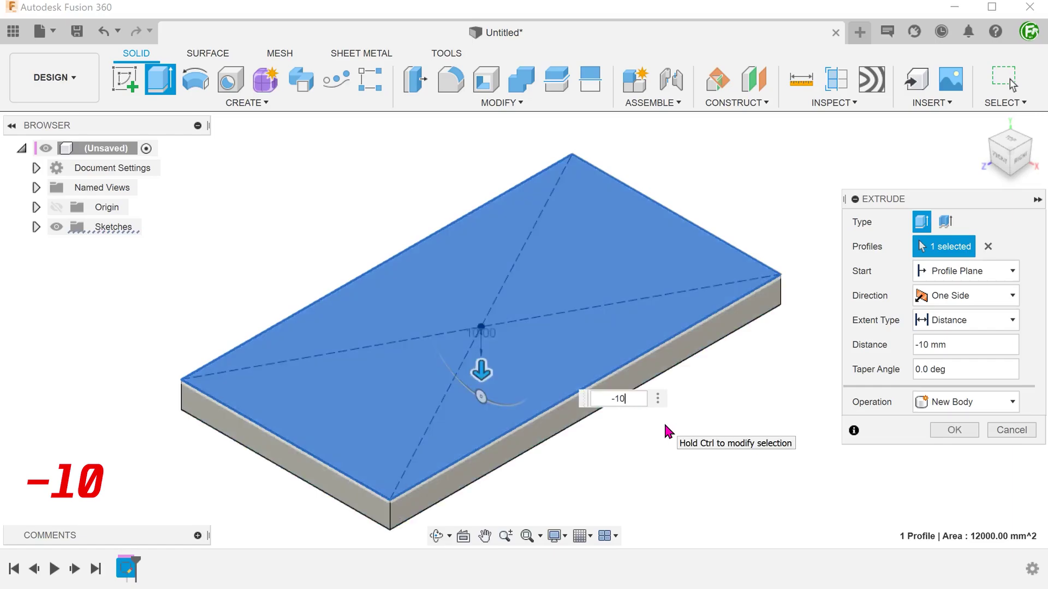
left_click(952, 430)
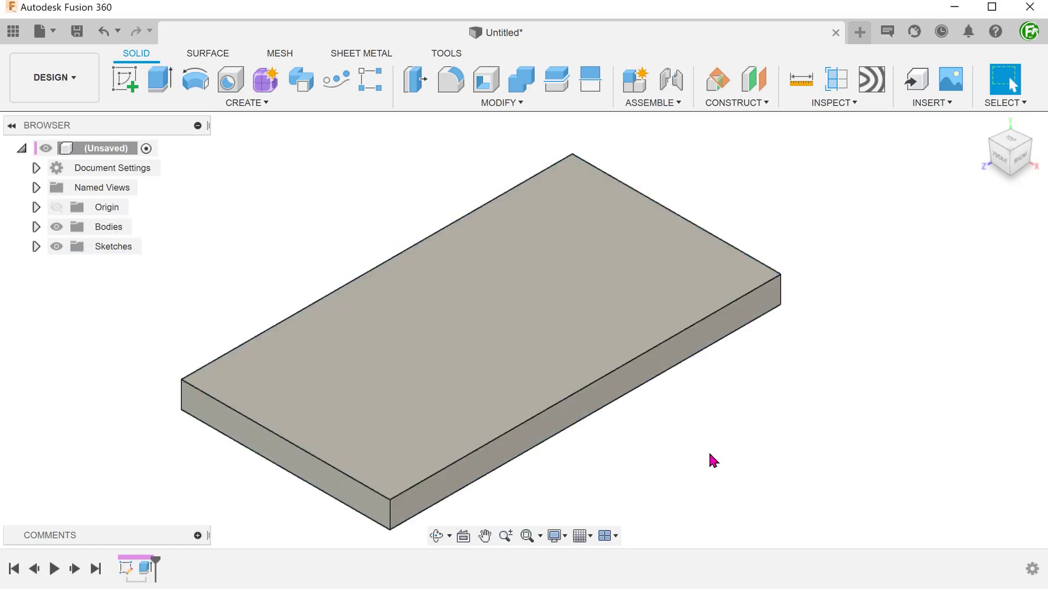
Show the origin geometry and compare the plate's top face with the XZ plane
left_click(56, 208)
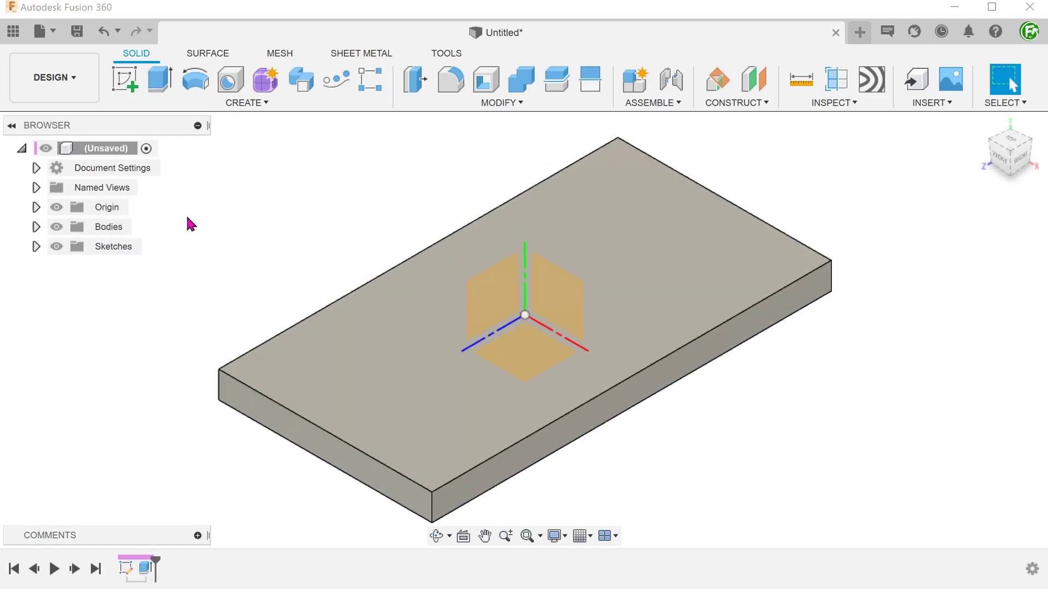
left_click(354, 348)
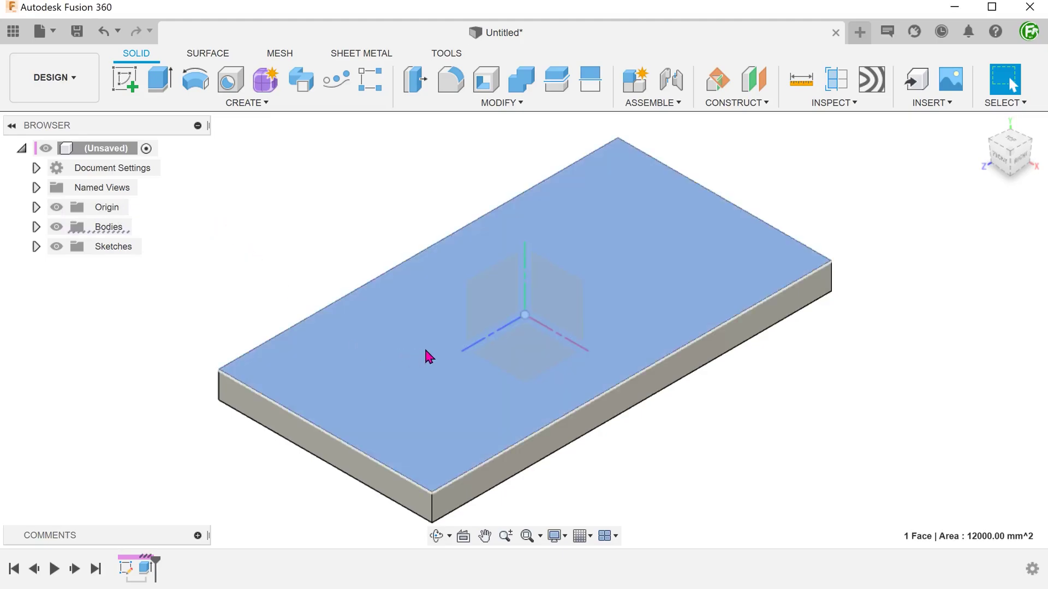
left_click(505, 352)
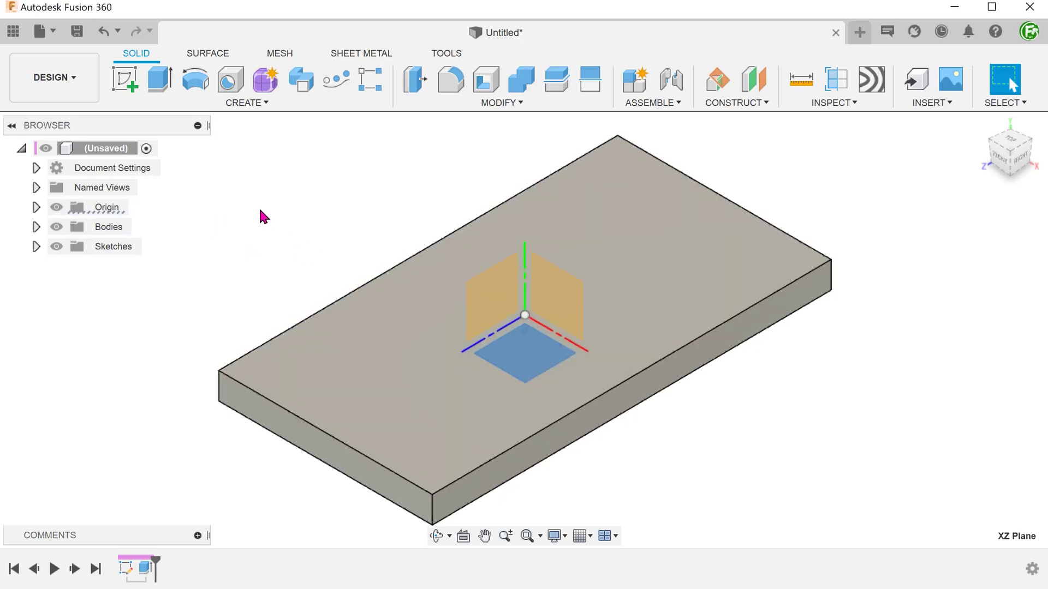
middle_click_drag(260, 210, 256, 231, "shift")
Rename the plate's body as Base Body and hide it
left_click(36, 227)
left_click(121, 248)
double_click(121, 248)
type("Base Body")
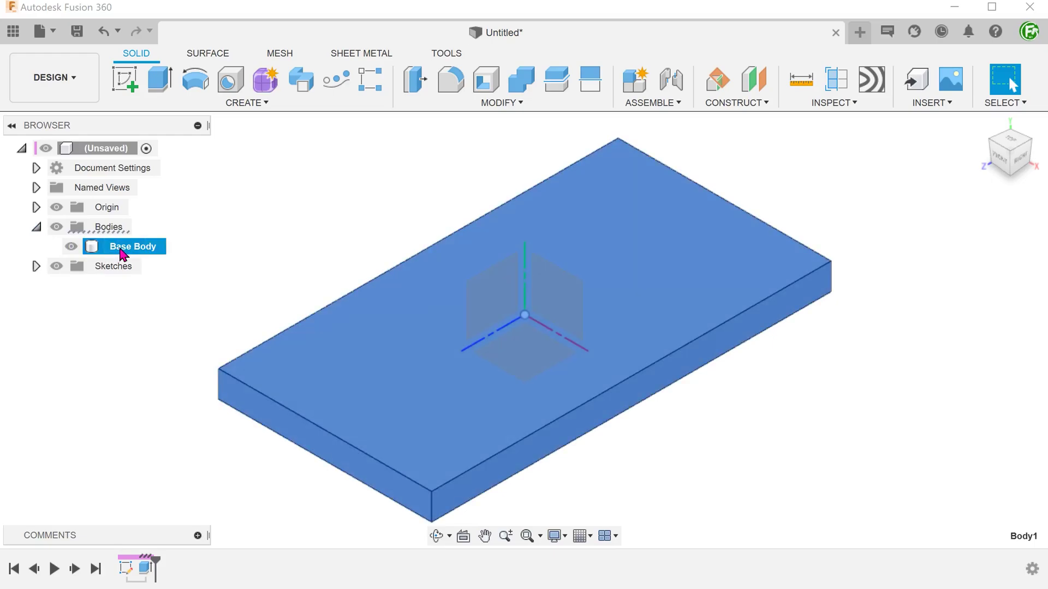
key("Return")
left_click(71, 247)
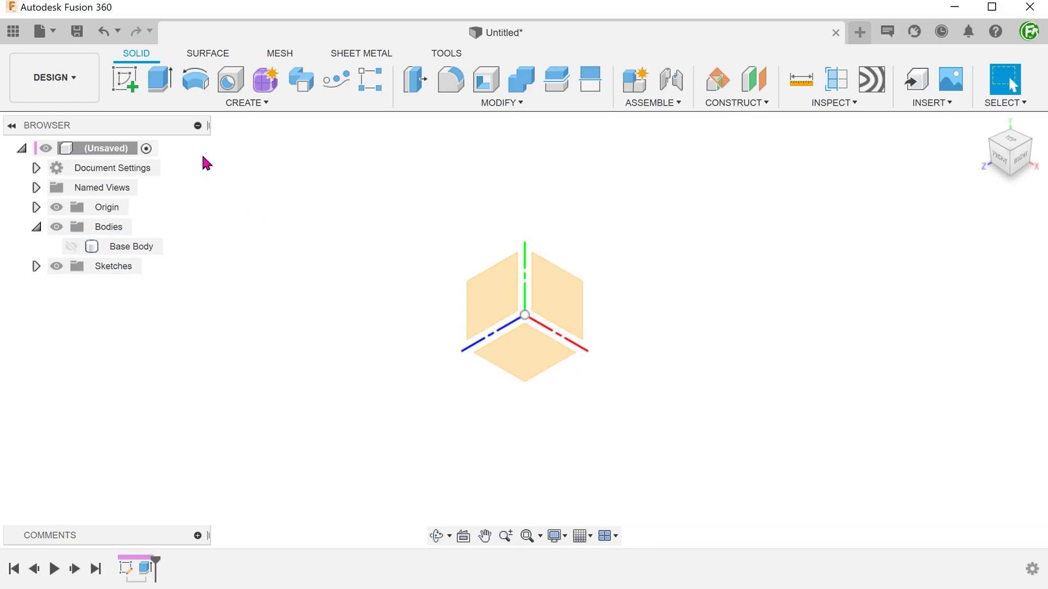
Sketch a six-sided circumscribed polygon on the XZ plane, centered on the origin, with a 6 mm center-to-edge distance
left_click(125, 80)
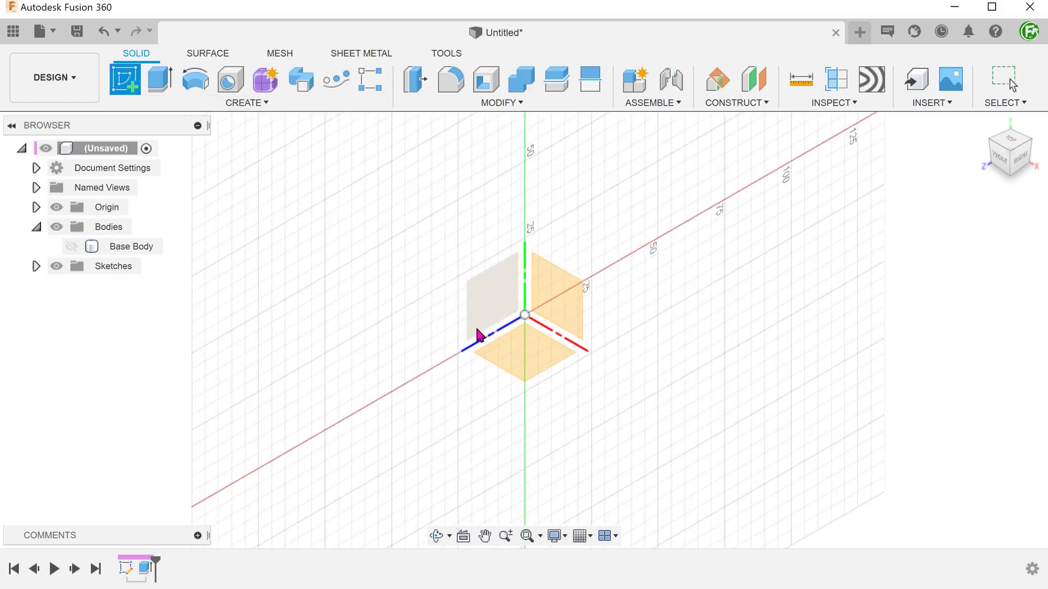
left_click(519, 350)
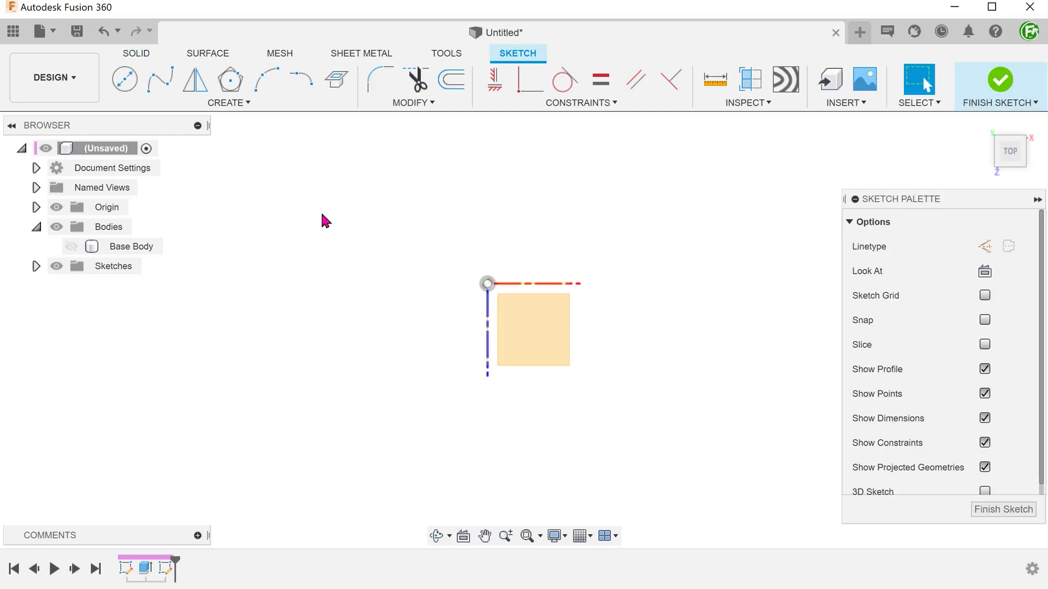
left_click(218, 104)
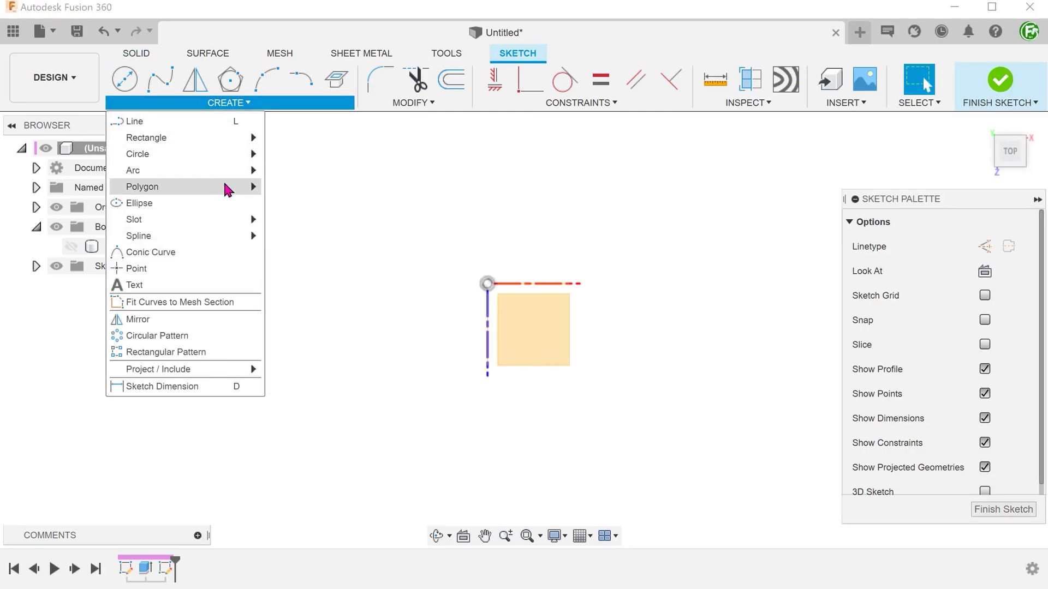
mouse_move(226, 186)
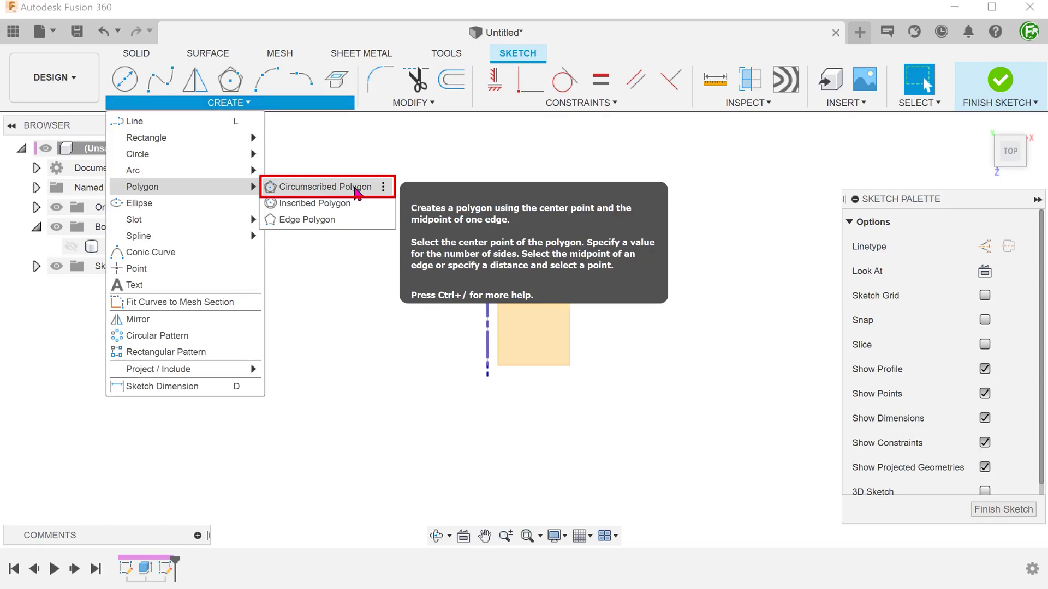
left_click(355, 187)
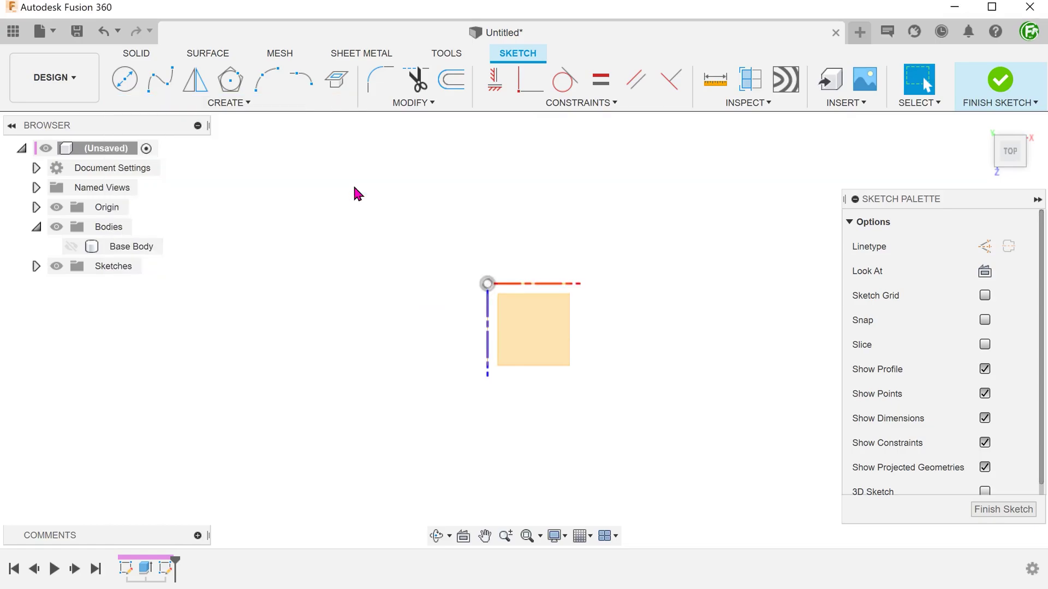
left_click(487, 283)
type("6")
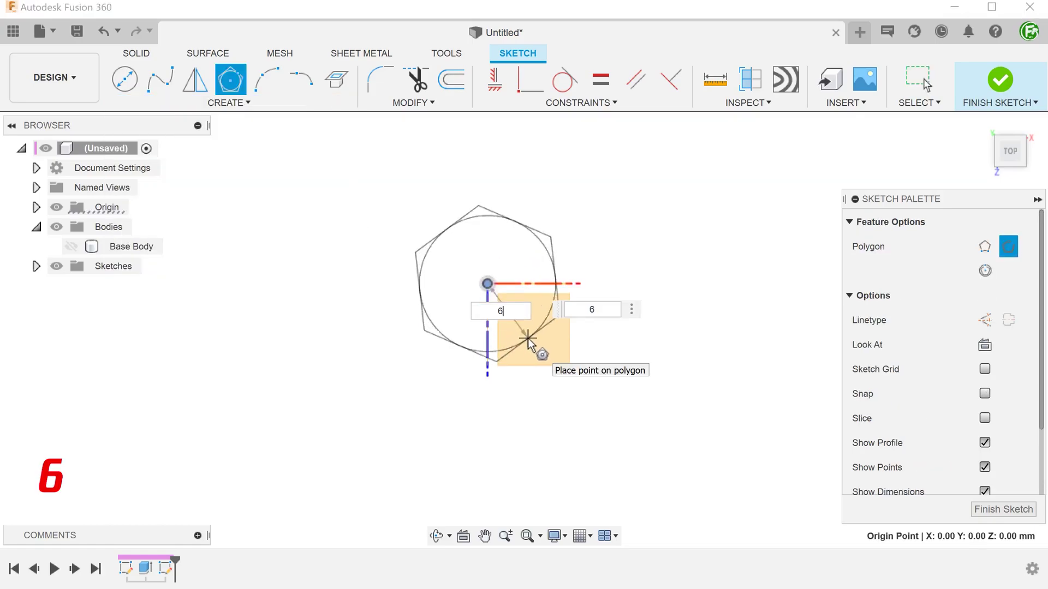
key("Return")
Apply a Horizontal/Vertical constraint to the hexagon's left edge to make it vertical
scroll(477, 266, "up", 8)
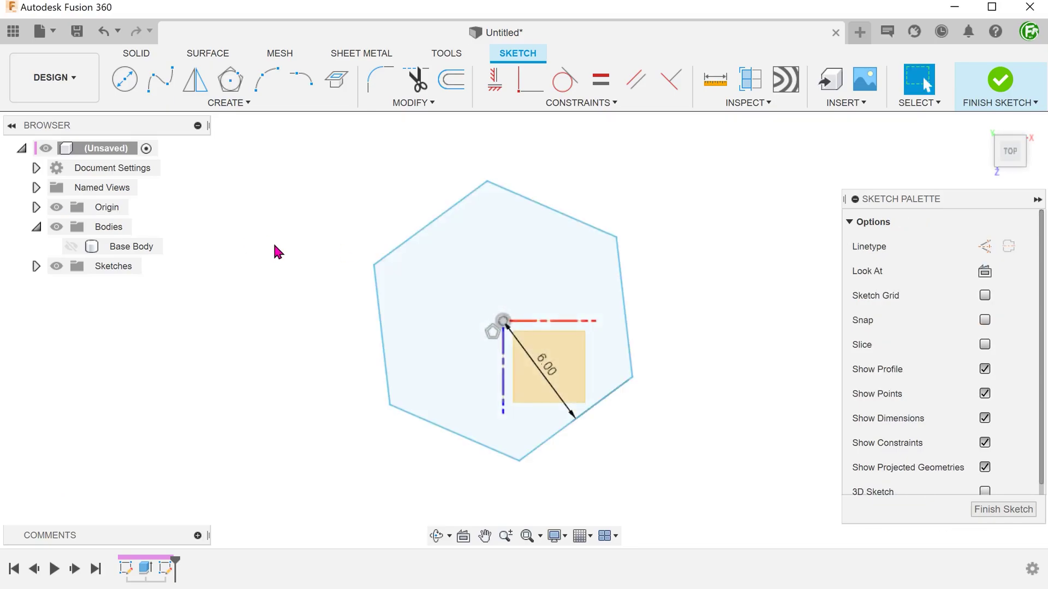
left_click(487, 85)
left_click(379, 308)
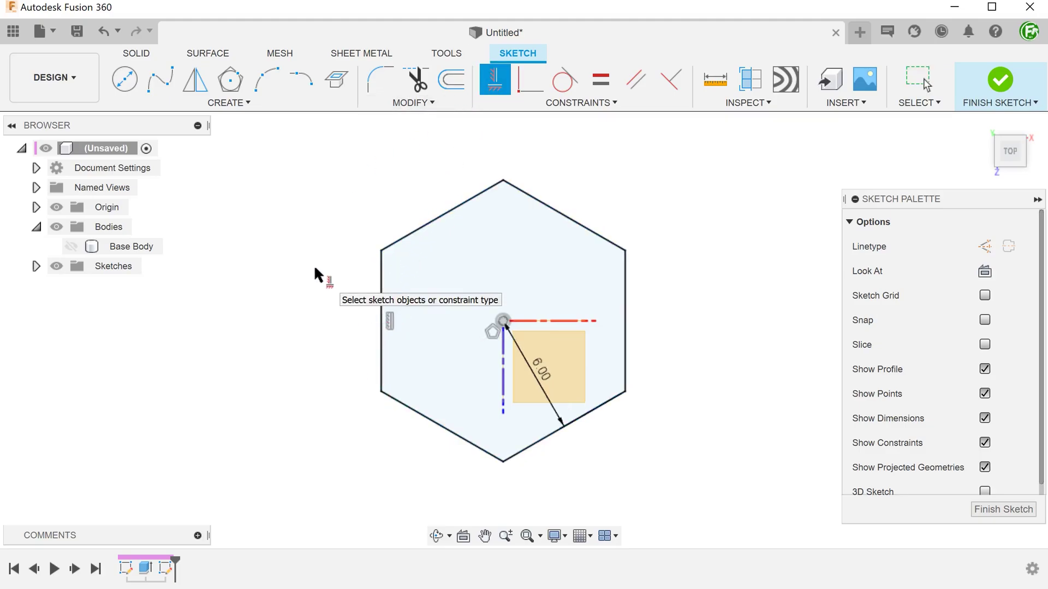
Draw two lines from the hexagon's center to the midpoints of its right edge and its upper-right edge
key("l")
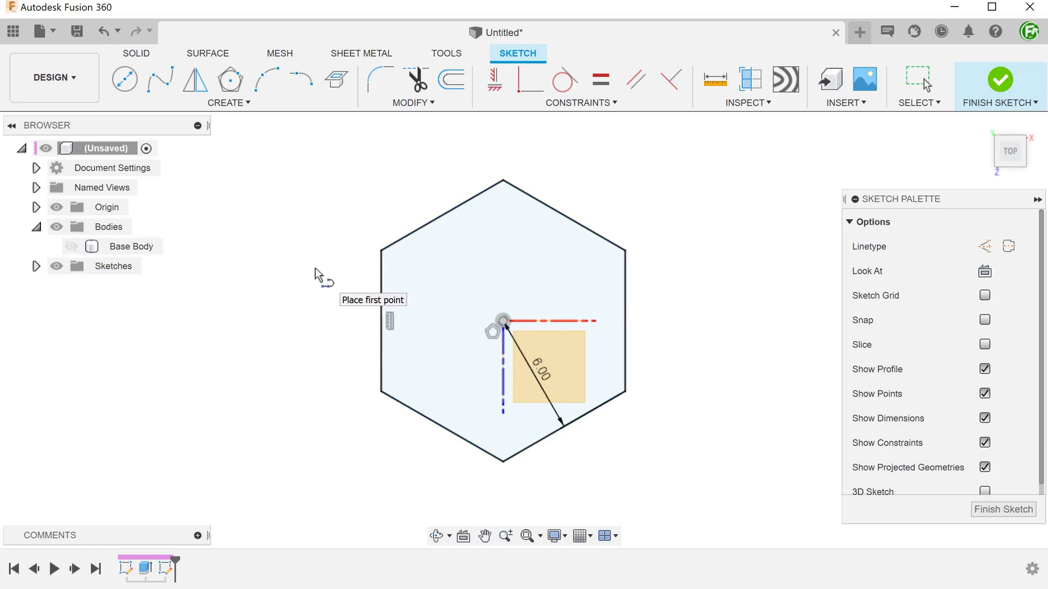
left_click(502, 321)
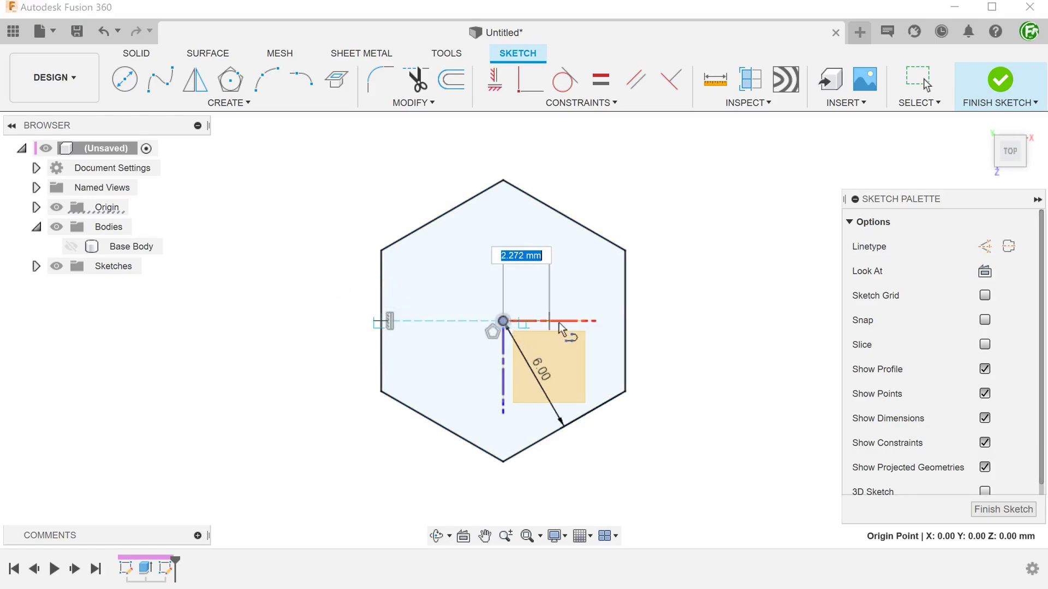
double_click(628, 321)
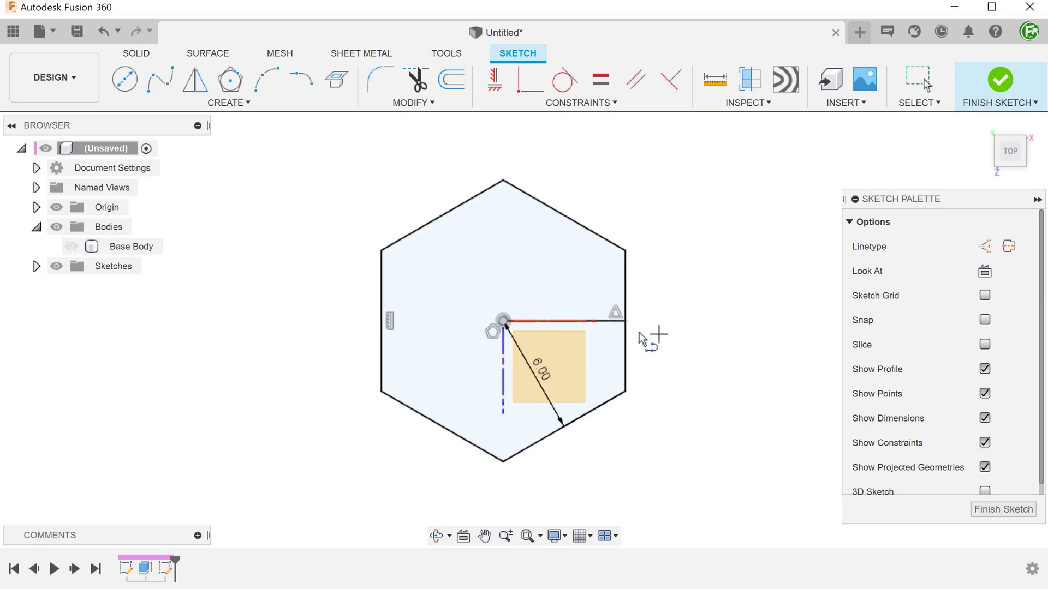
left_click(502, 321)
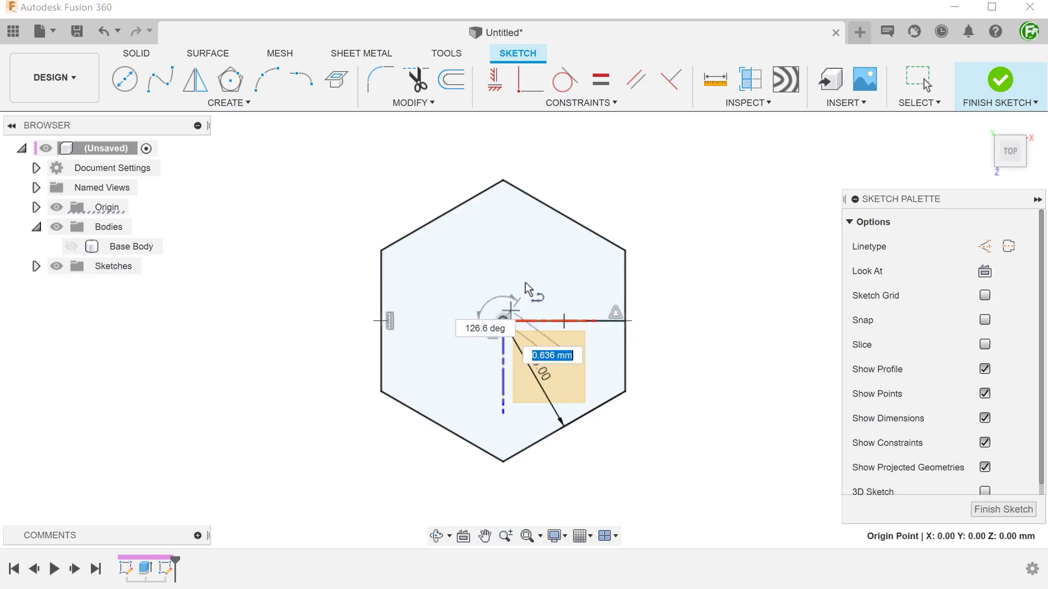
double_click(562, 215)
key("Escape")
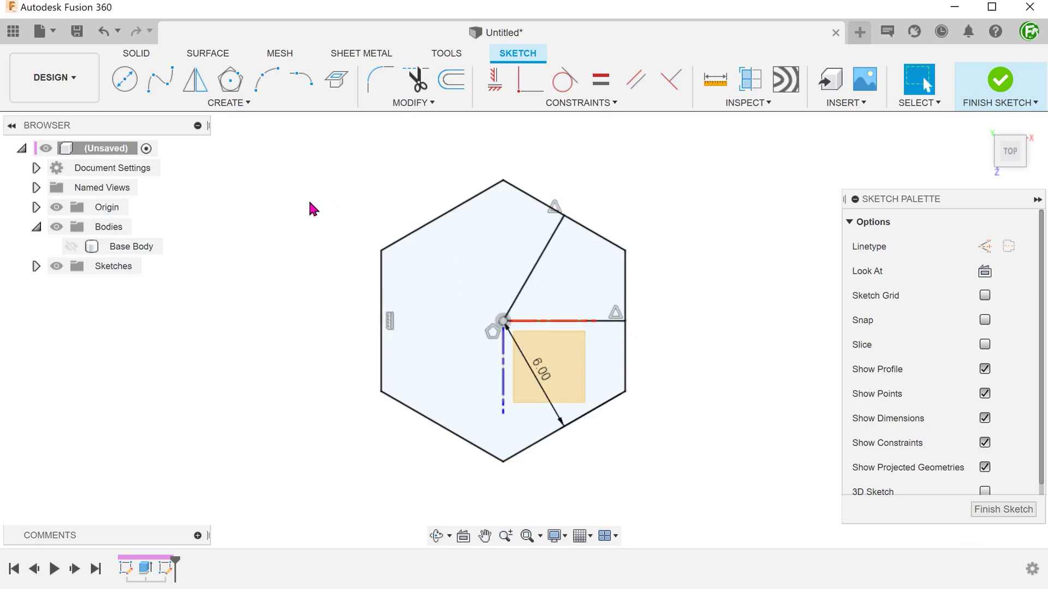
Hide the origin geometry and convert the two lines from the hexagon's center to construction lines
left_click(56, 207)
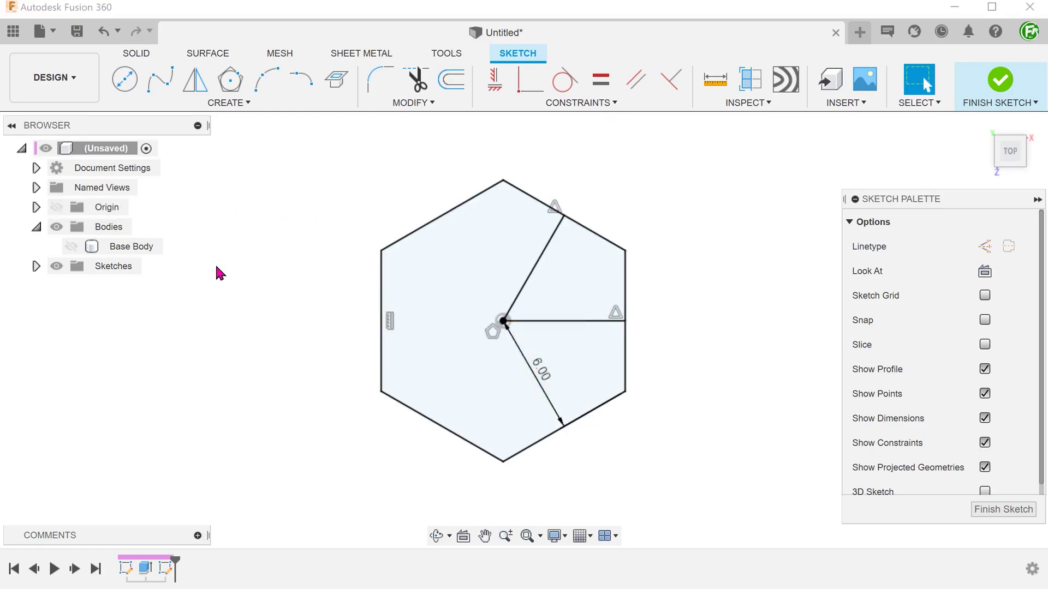
left_click(549, 321)
left_click(521, 295, "shift")
key("x")
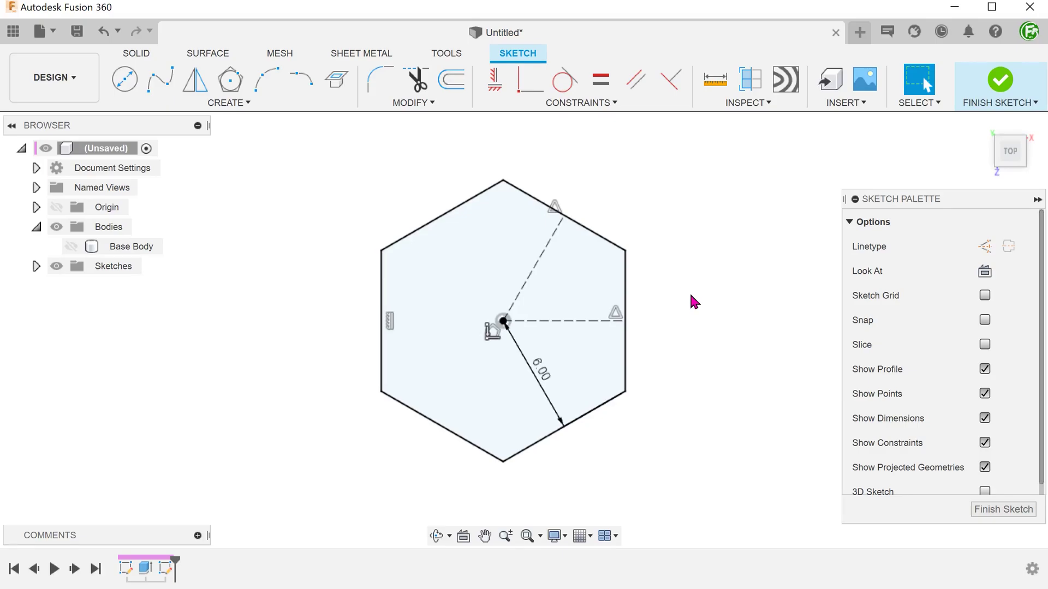
Set up a thin extrude of the hexagon profile that starts at a -1 mm offset from the profile plane
key("e")
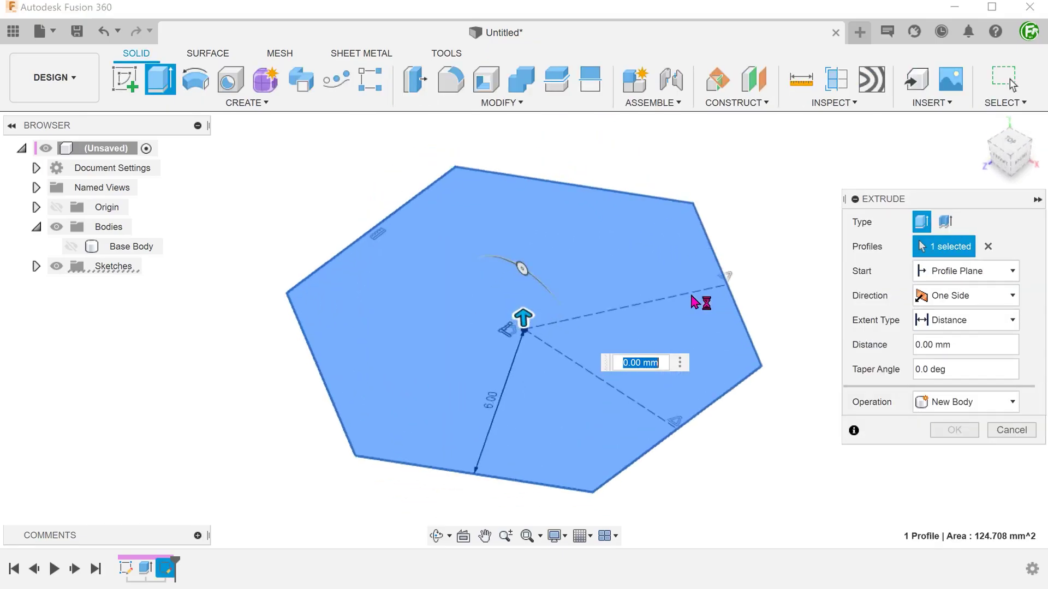
left_click(946, 222)
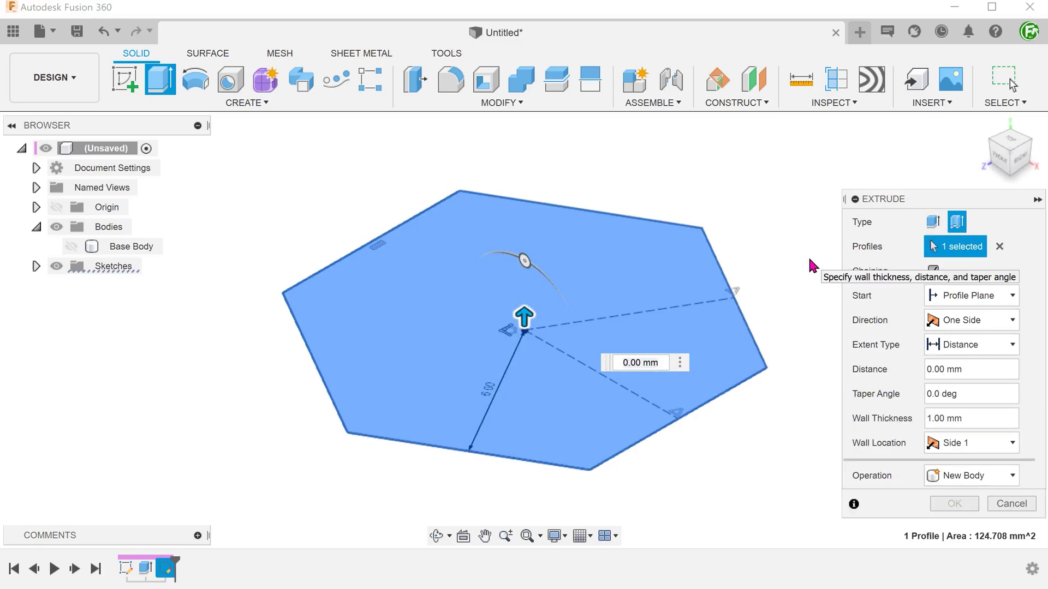
left_click(939, 297)
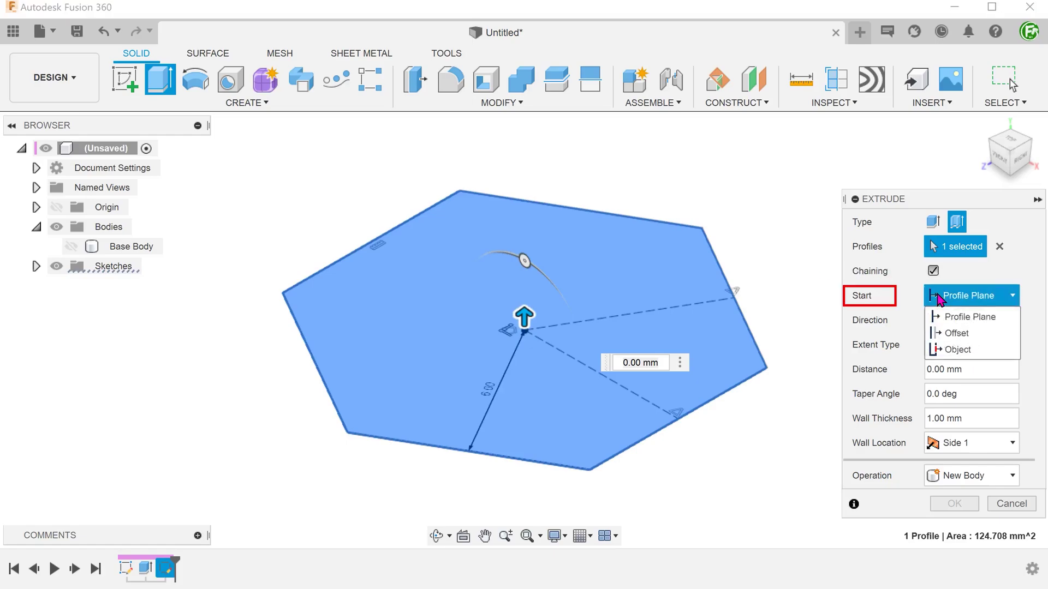
left_click(994, 334)
left_click(987, 320)
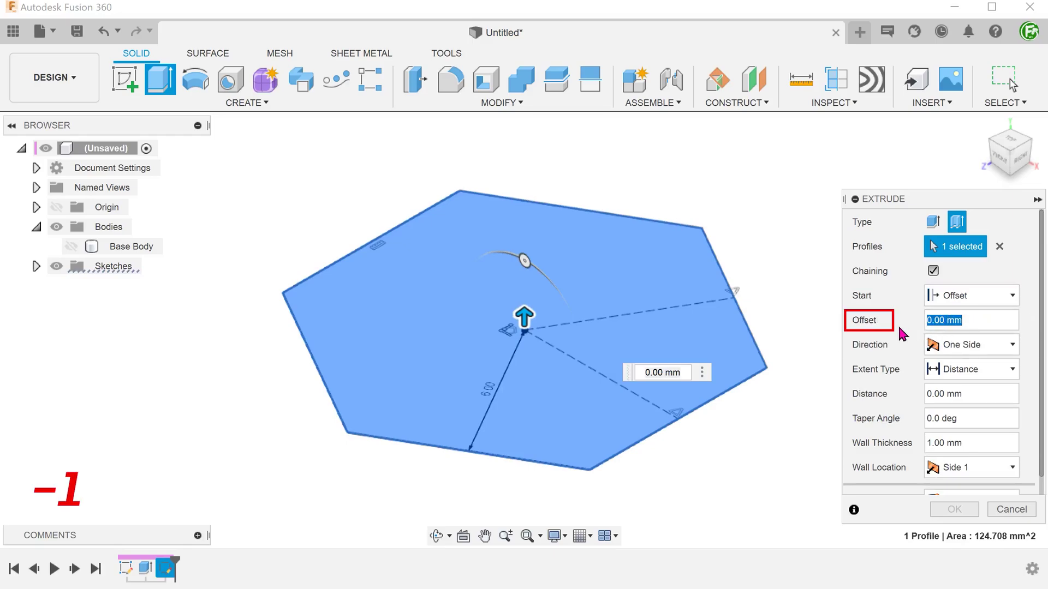
type("-1")
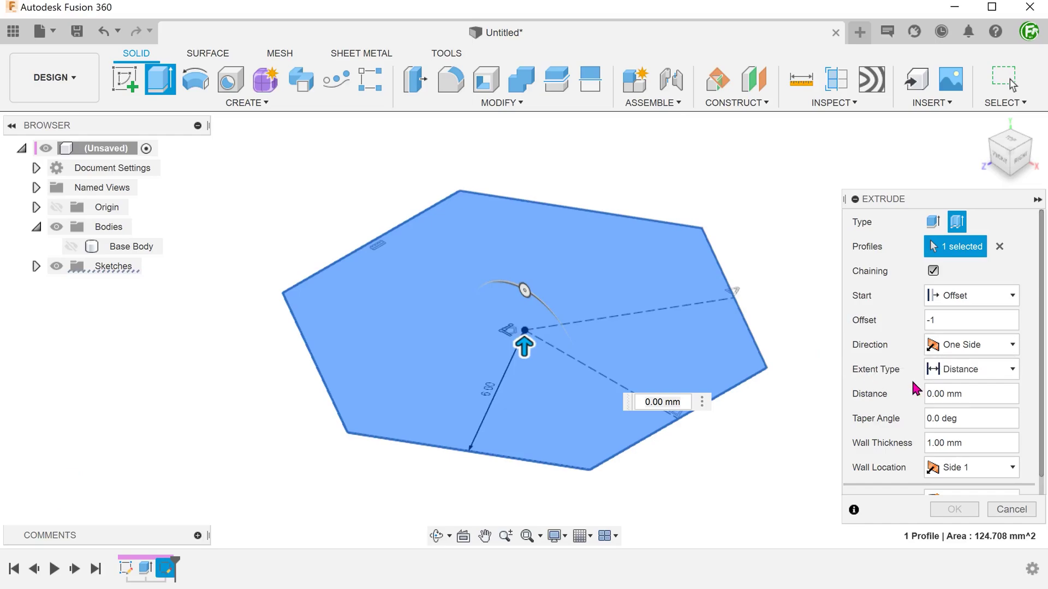
Set the thin extrude's distance to -5 mm with a 1 mm wall on Side 1 and create it as a new body
left_click(990, 393)
type("-5")
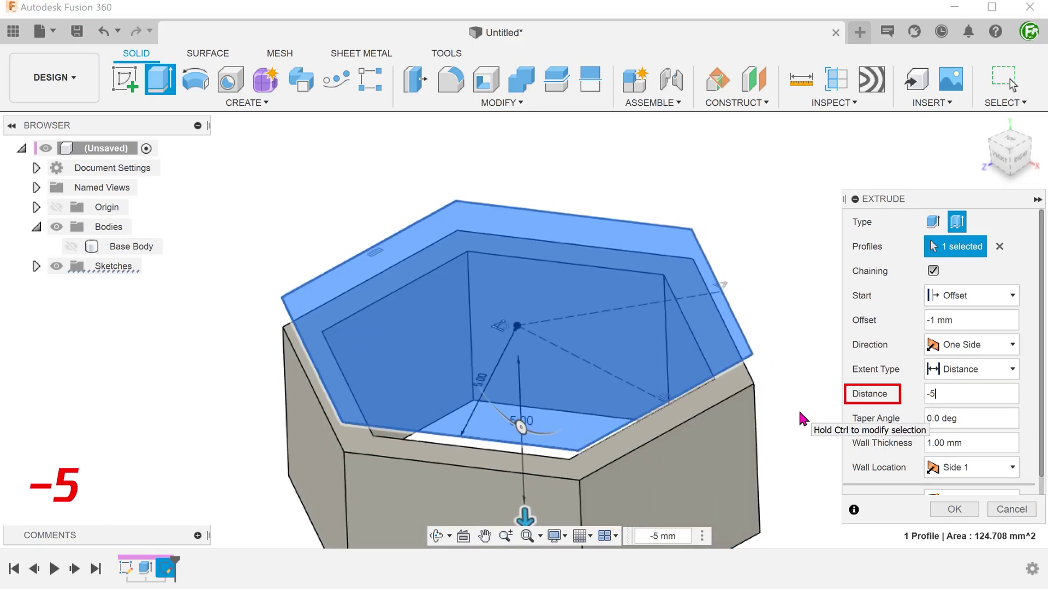
left_click(1011, 154)
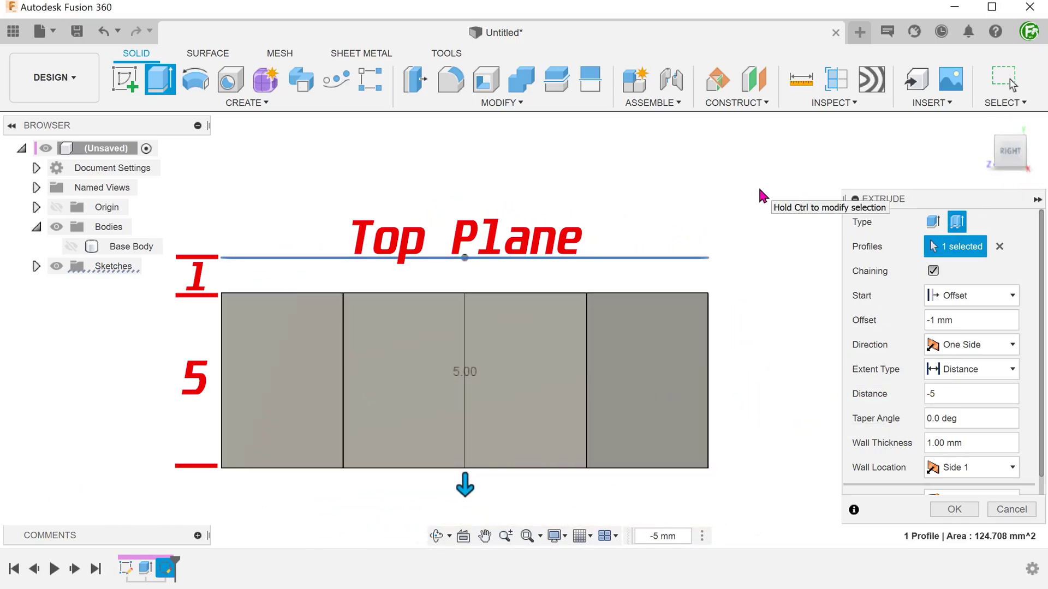
key("F6")
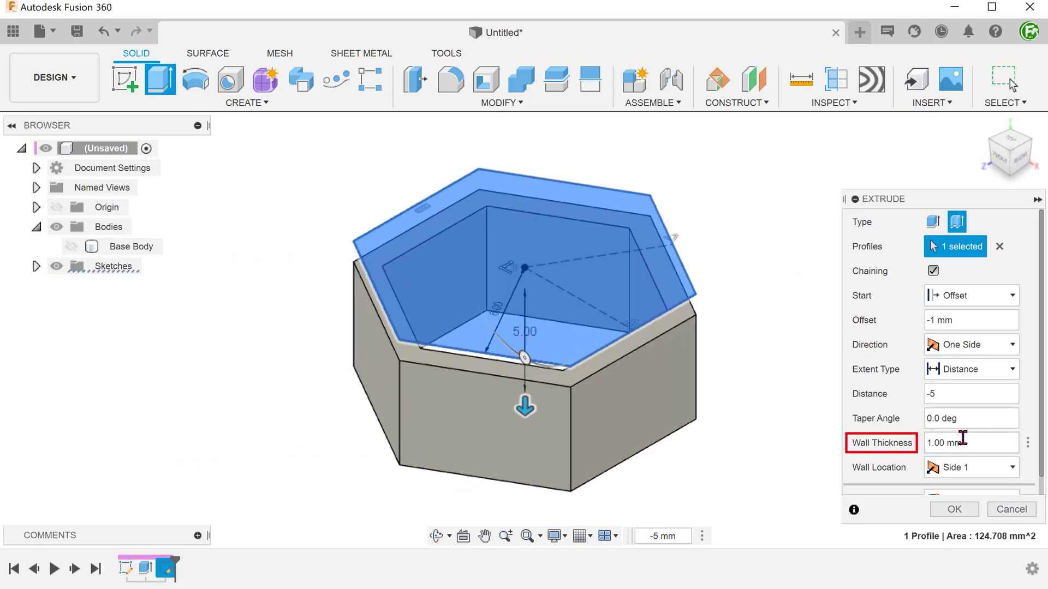
left_click_drag(962, 443, 926, 445)
left_click(1010, 139)
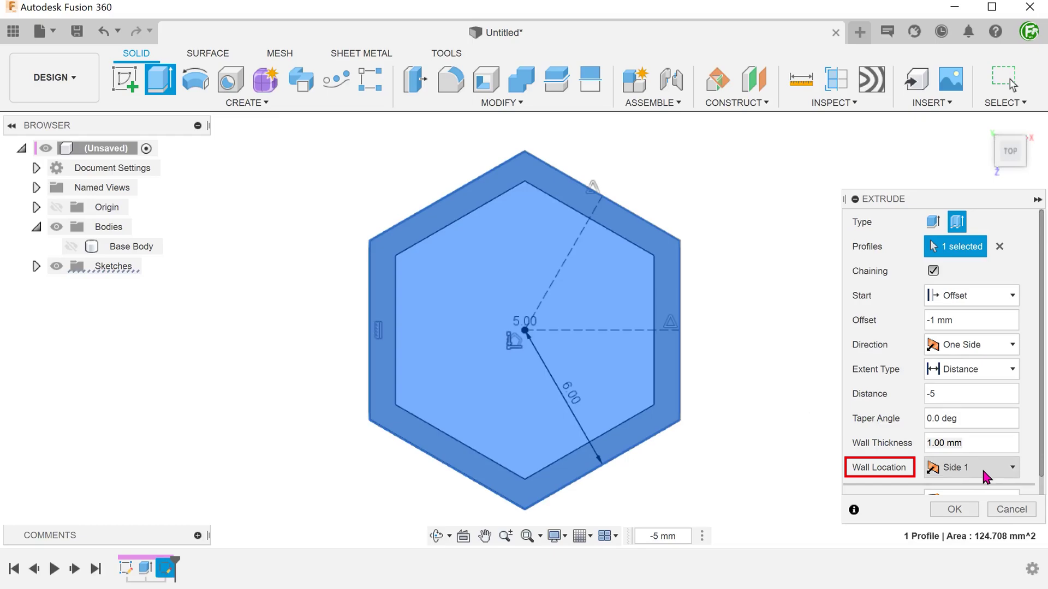
left_click(958, 509)
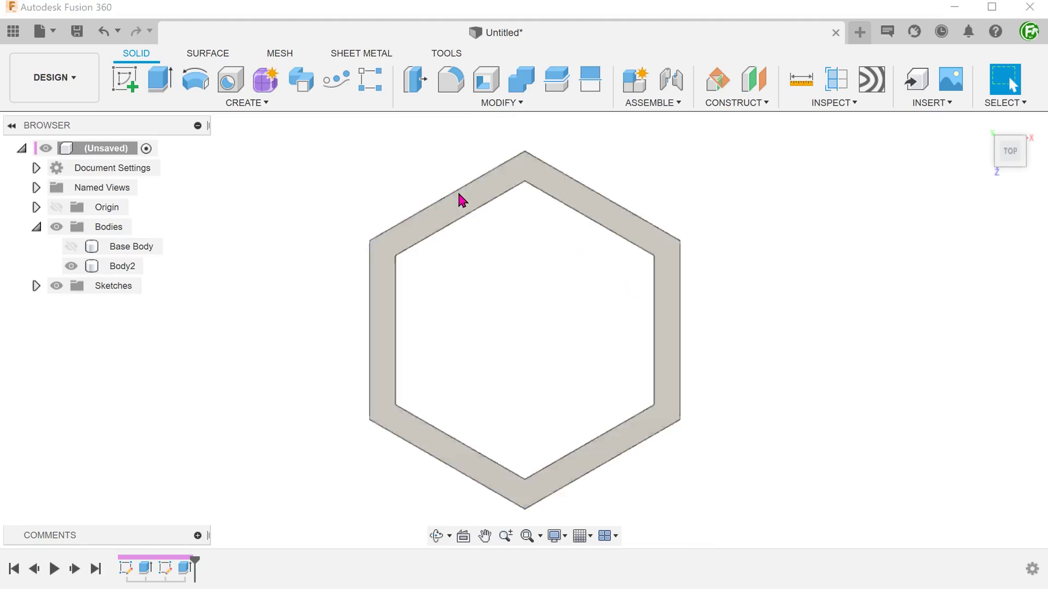
Start a rectangular pattern of type Bodies with the hollow hexagon body as the object
left_click(245, 104)
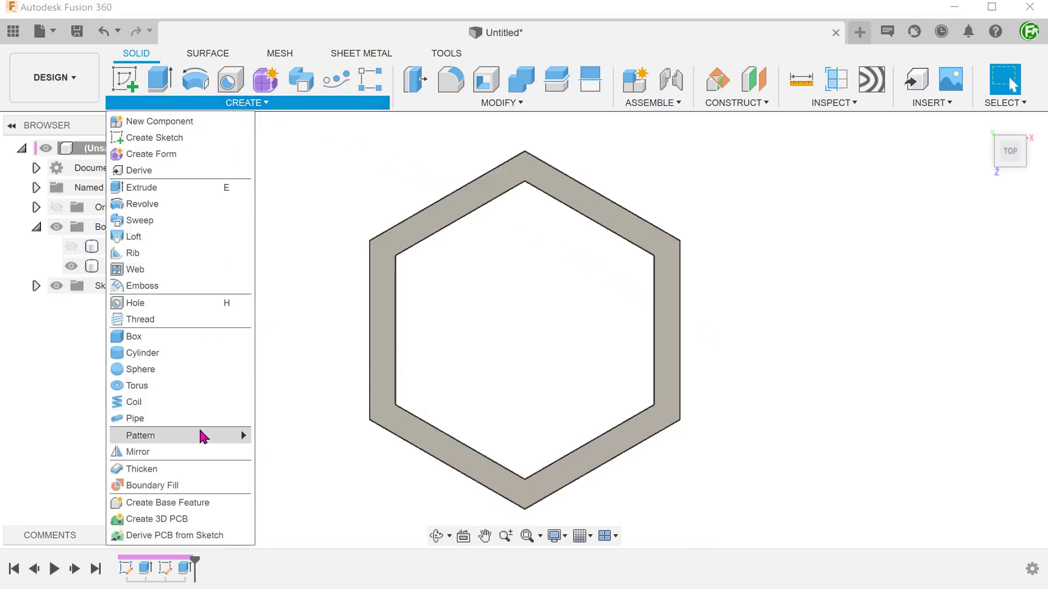
mouse_move(202, 435)
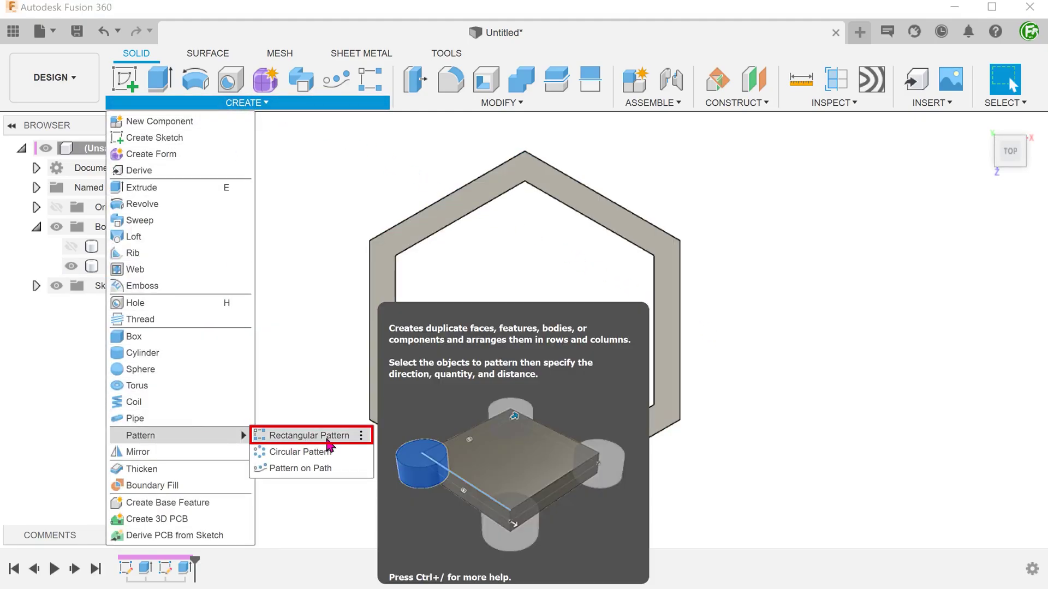
left_click(328, 437)
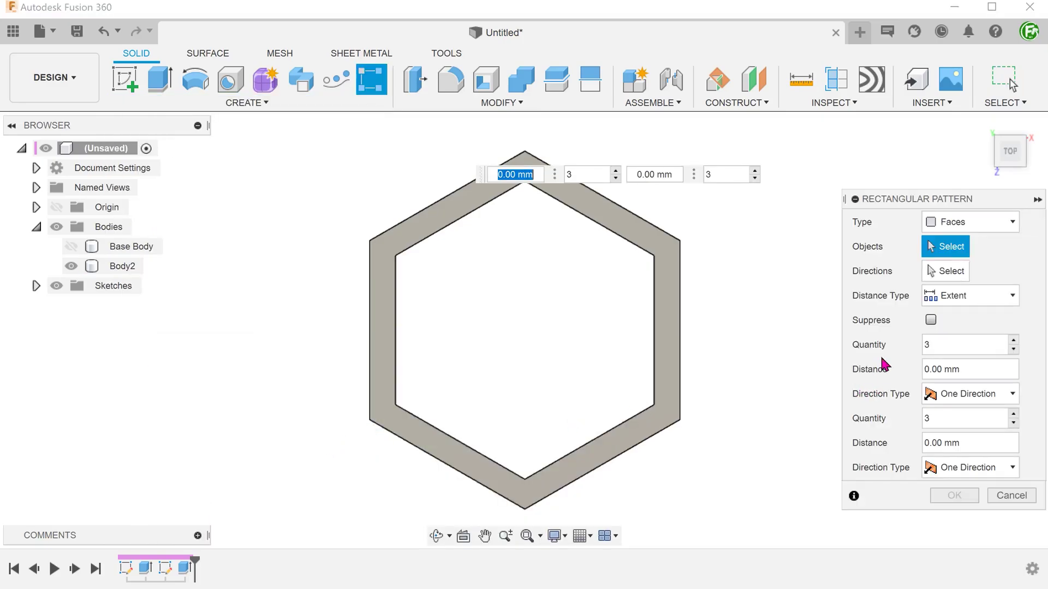
left_click(976, 221)
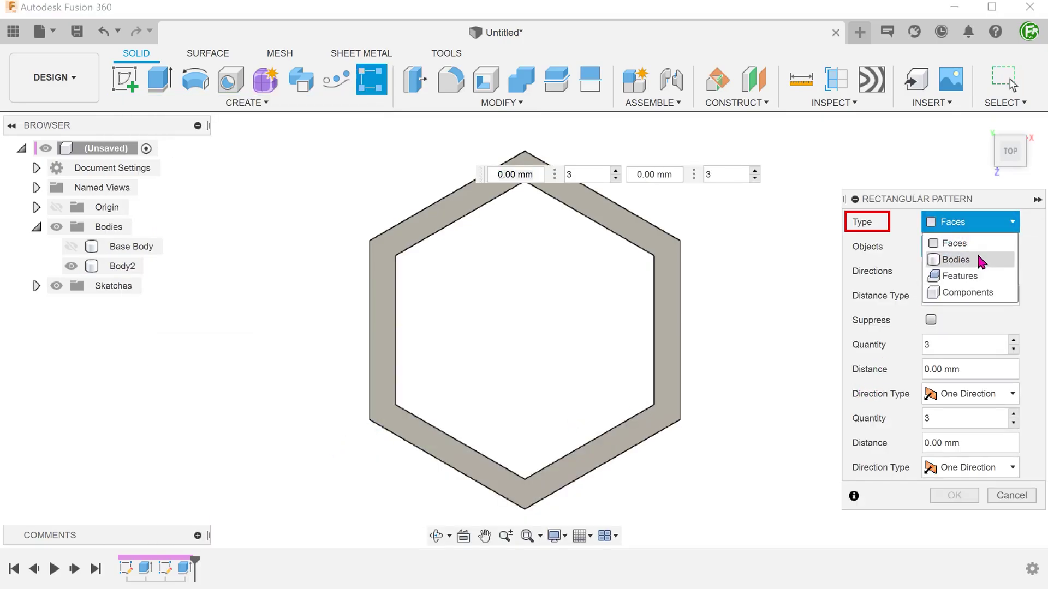
left_click(982, 261)
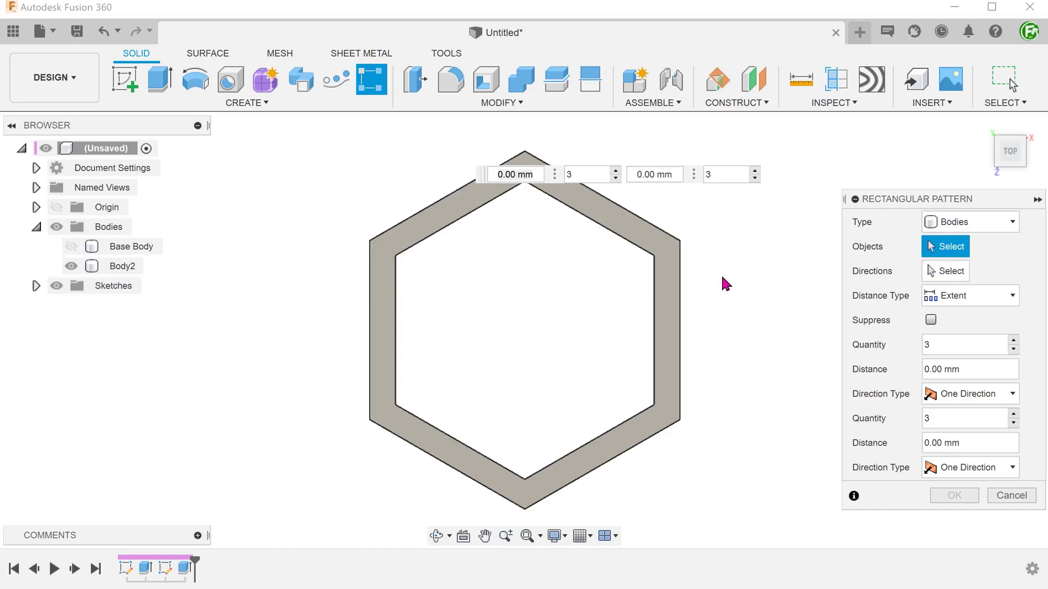
left_click(670, 298)
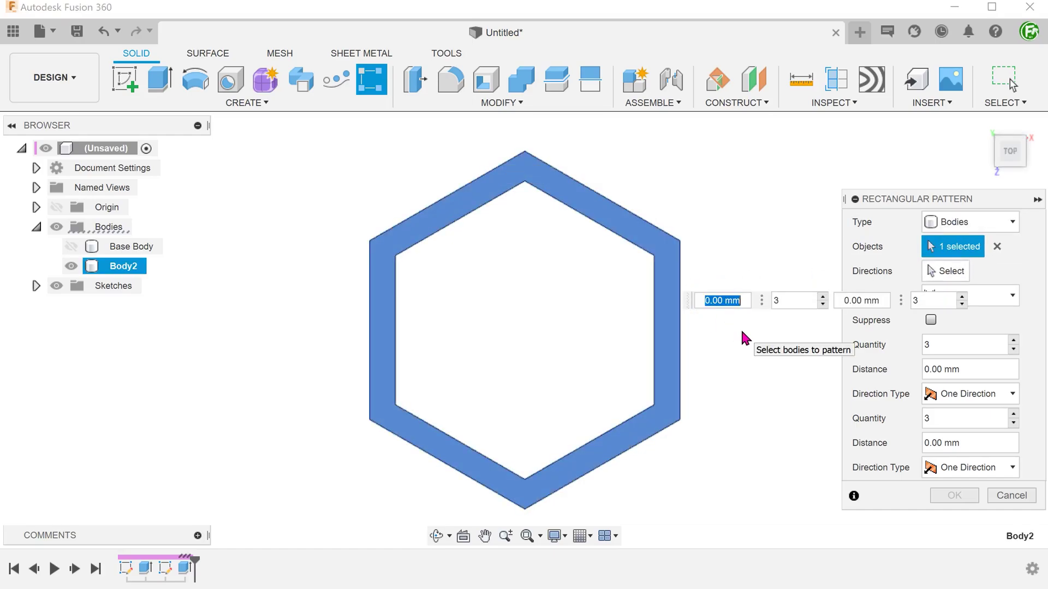
Show the Honeycomb sketch and use its slanted and horizontal construction lines as the two pattern directions
left_click(936, 275)
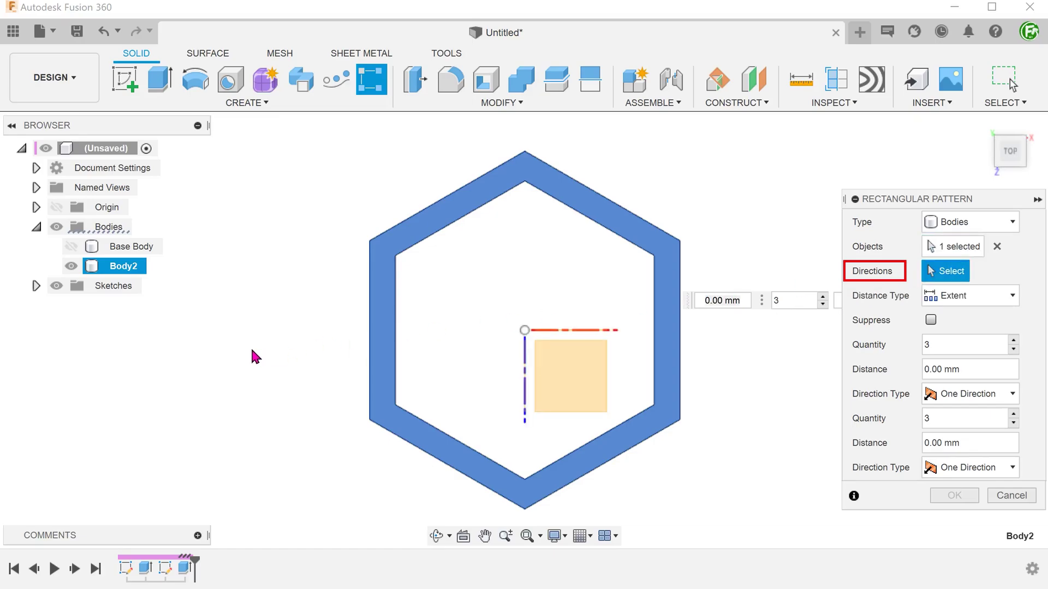
left_click(36, 286)
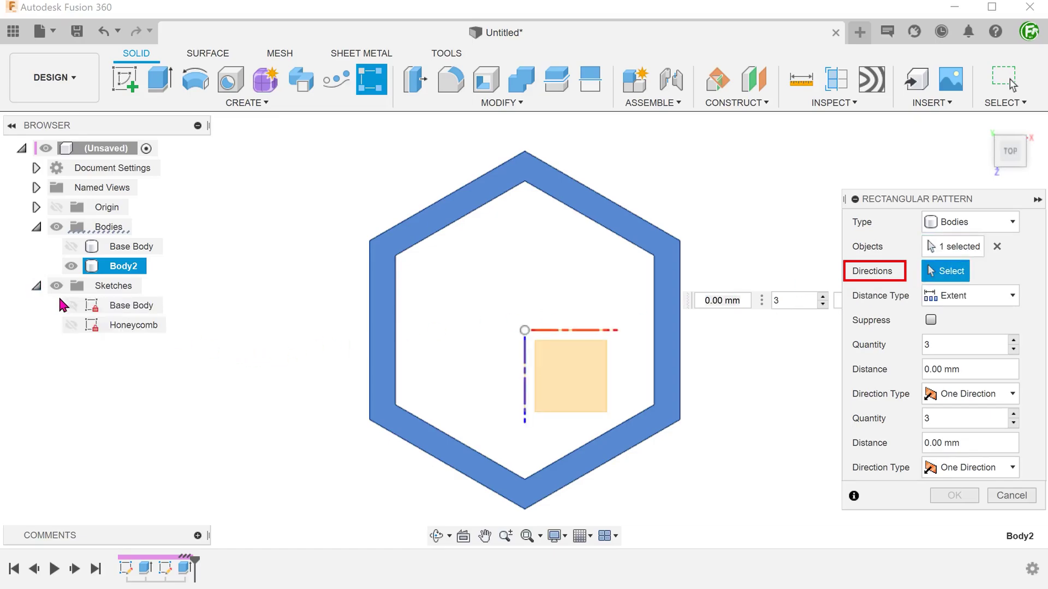
left_click(72, 327)
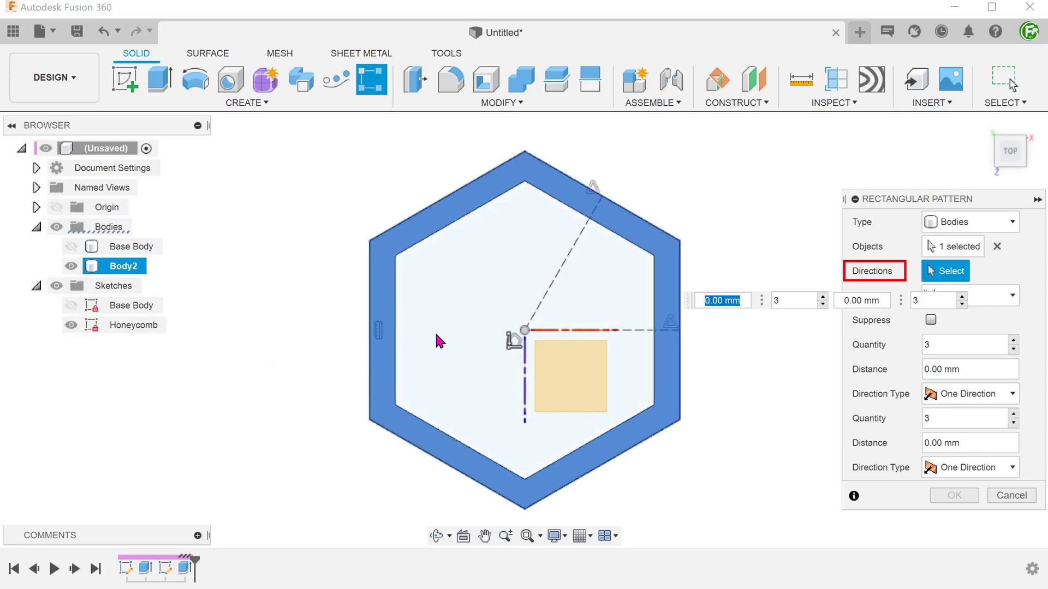
left_click(551, 300)
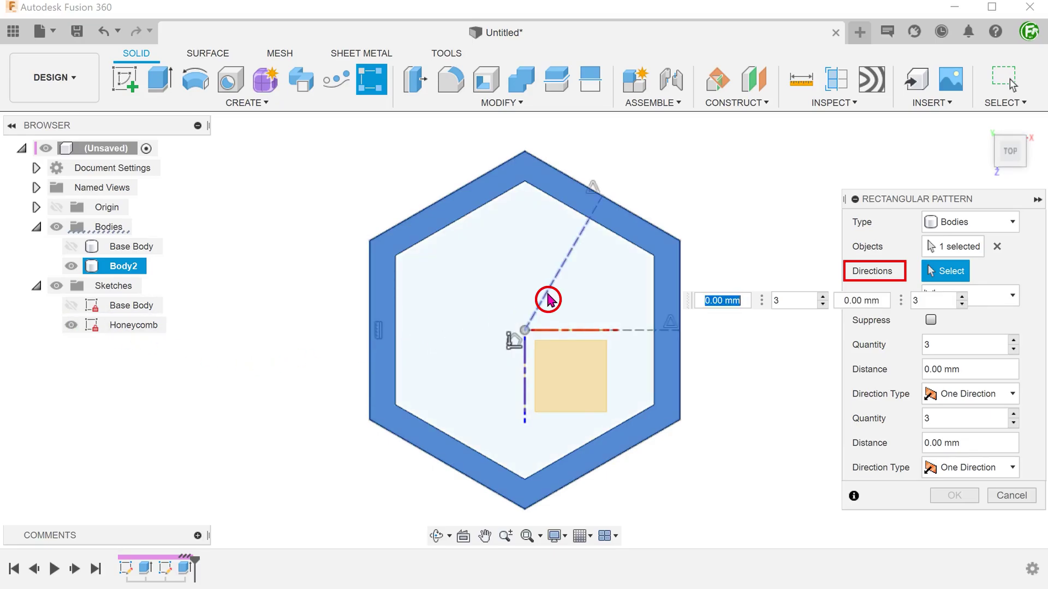
left_click(643, 332)
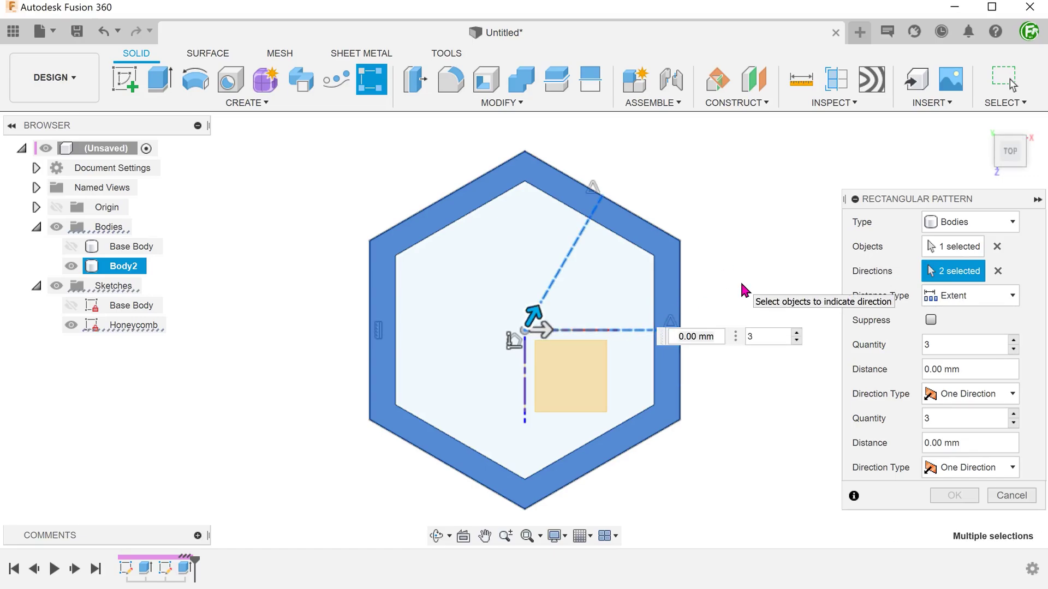
Set the pattern's distance type to Spacing and make both directions Symmetric
left_click(971, 295)
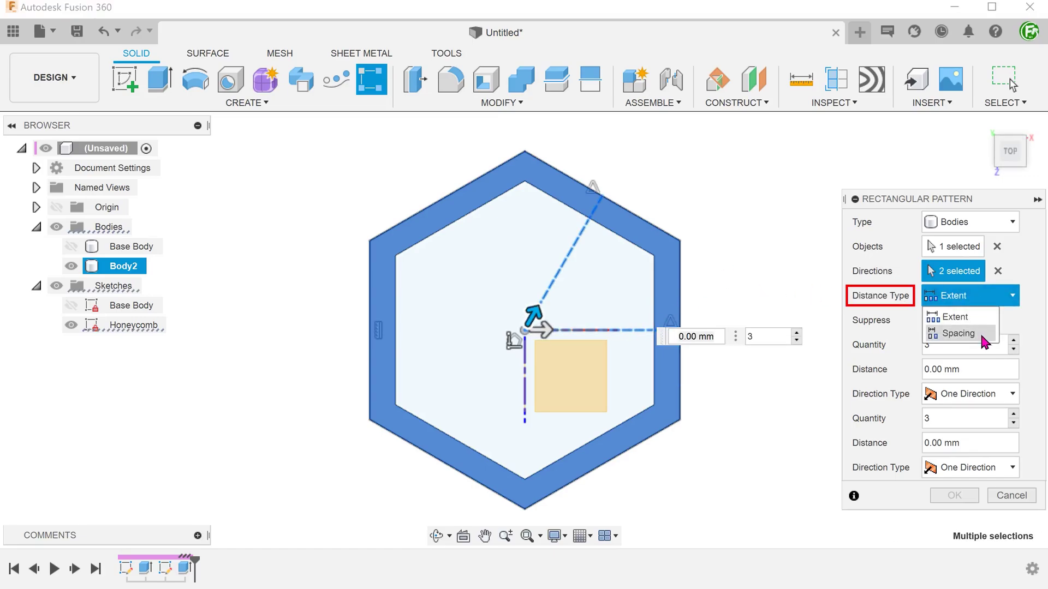
left_click(982, 338)
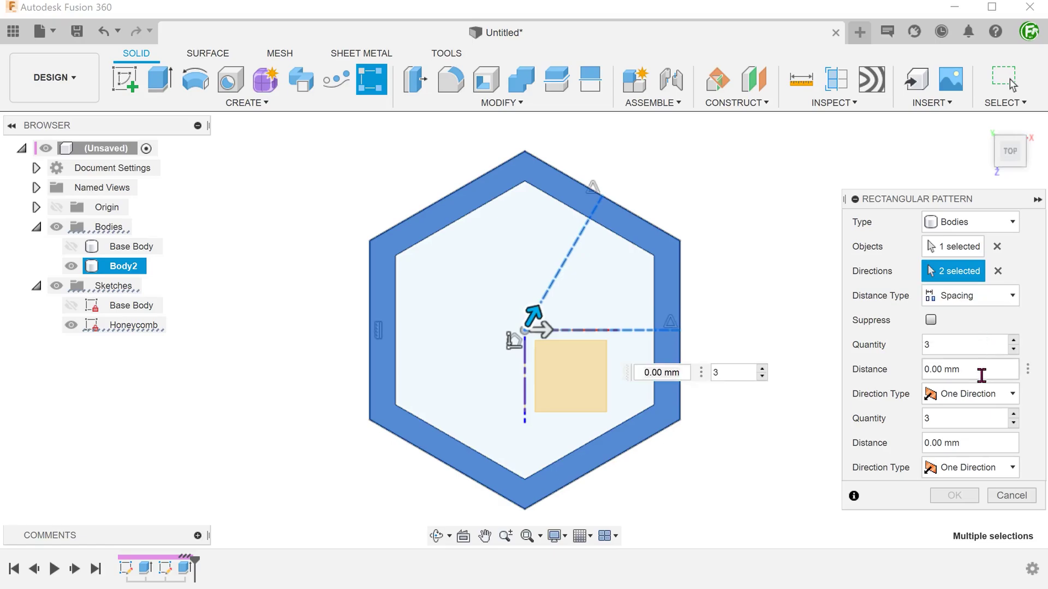
left_click(987, 394)
left_click(976, 432)
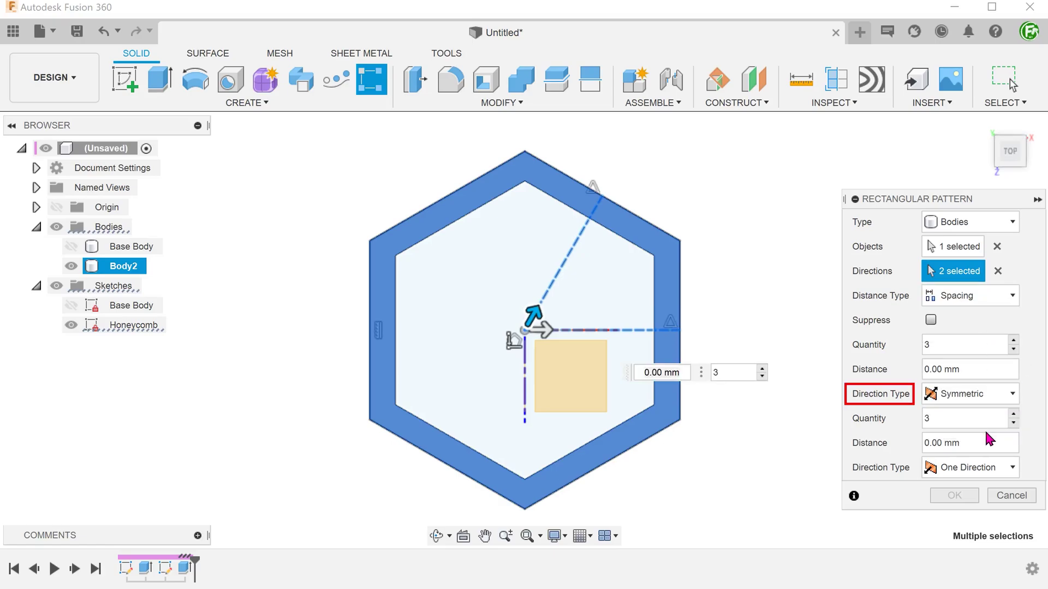
left_click(1007, 467)
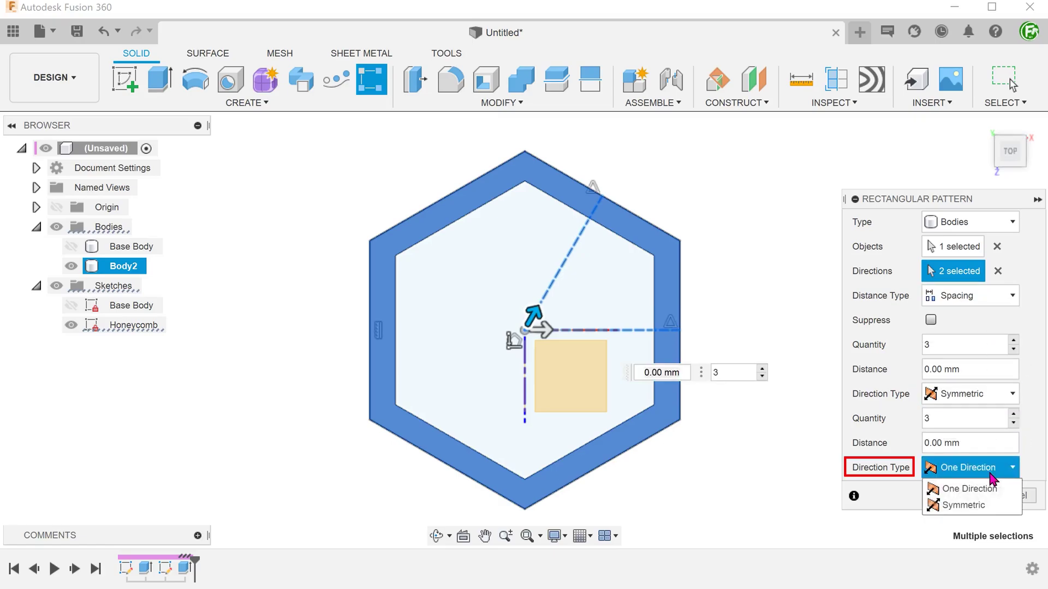
left_click(992, 505)
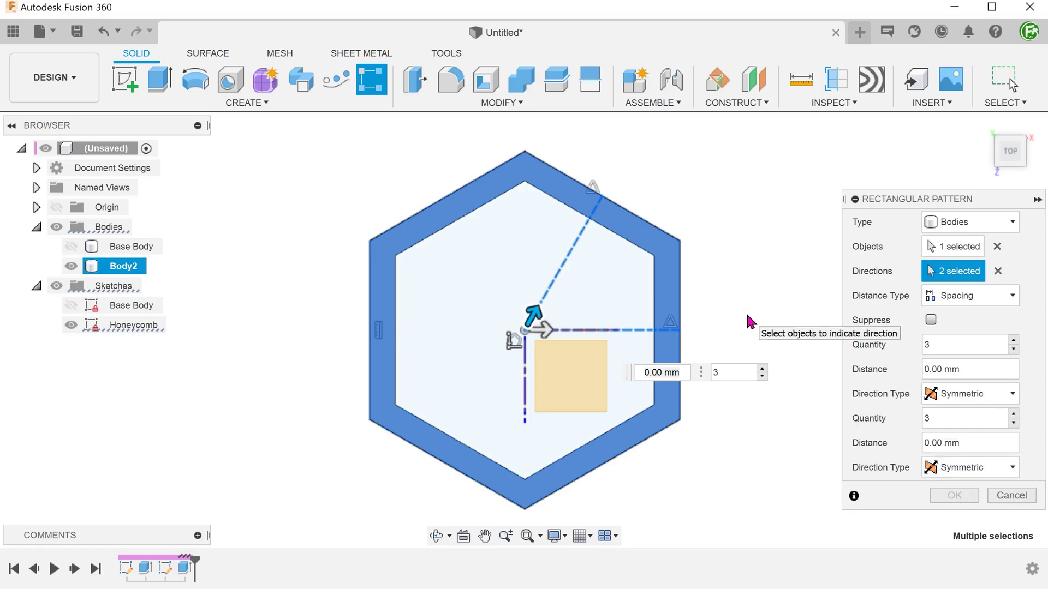
Set a quantity of 9 and a spacing of 11 mm in both directions and create the hexagon pattern
double_click(927, 345)
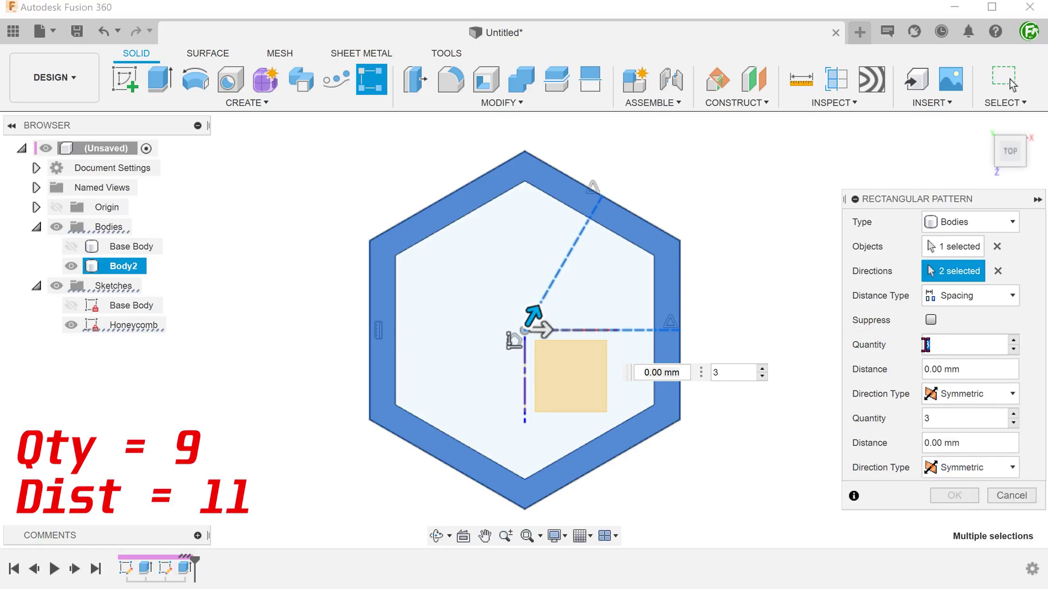
left_click_drag(967, 369, 927, 370)
type("11")
left_click_drag(932, 420, 918, 451)
type("9")
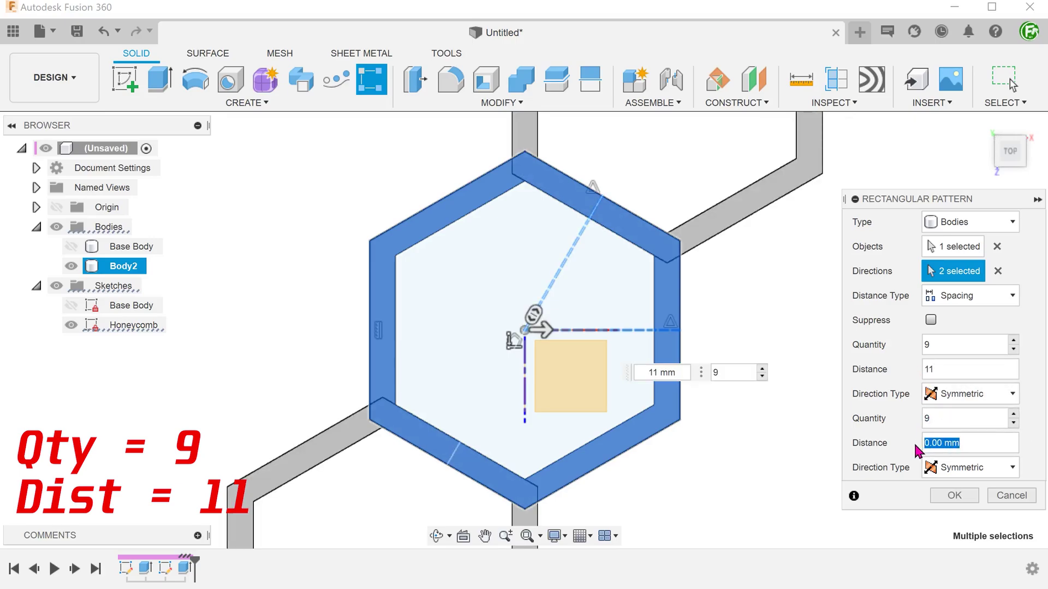
type("11")
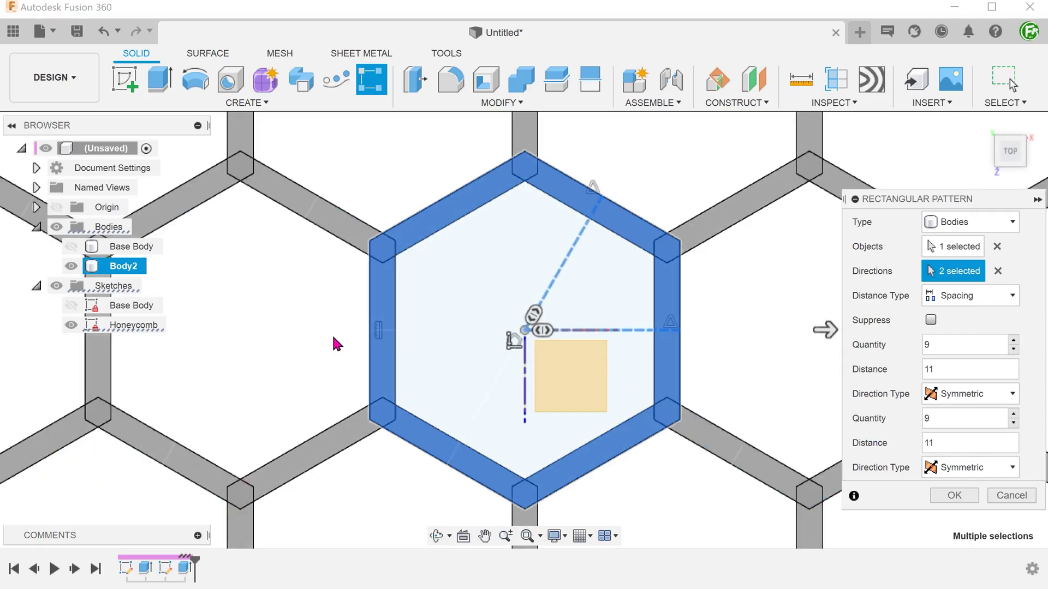
scroll(335, 338, "down", 5)
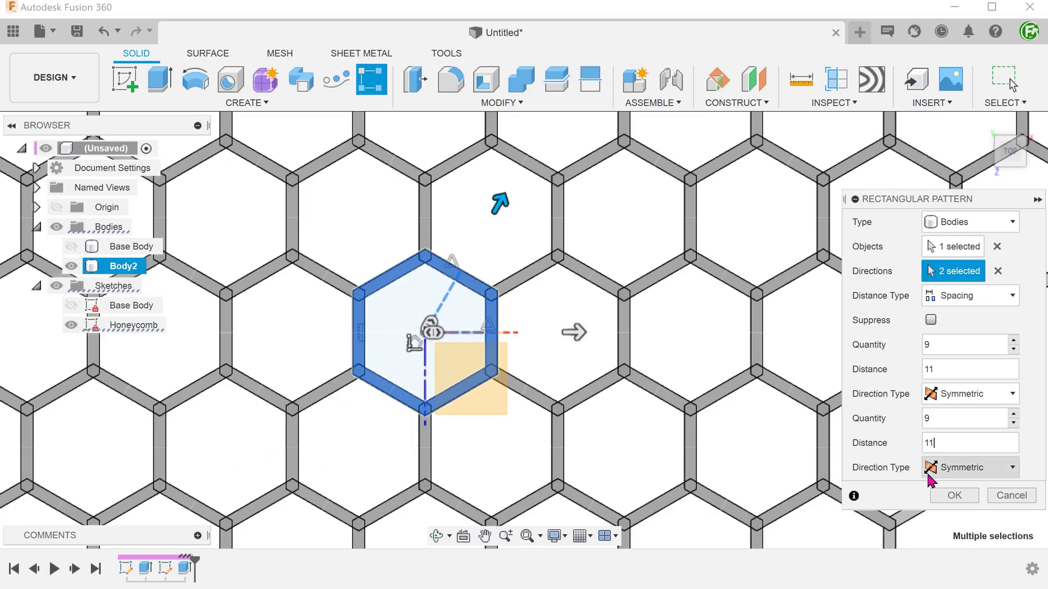
left_click(954, 494)
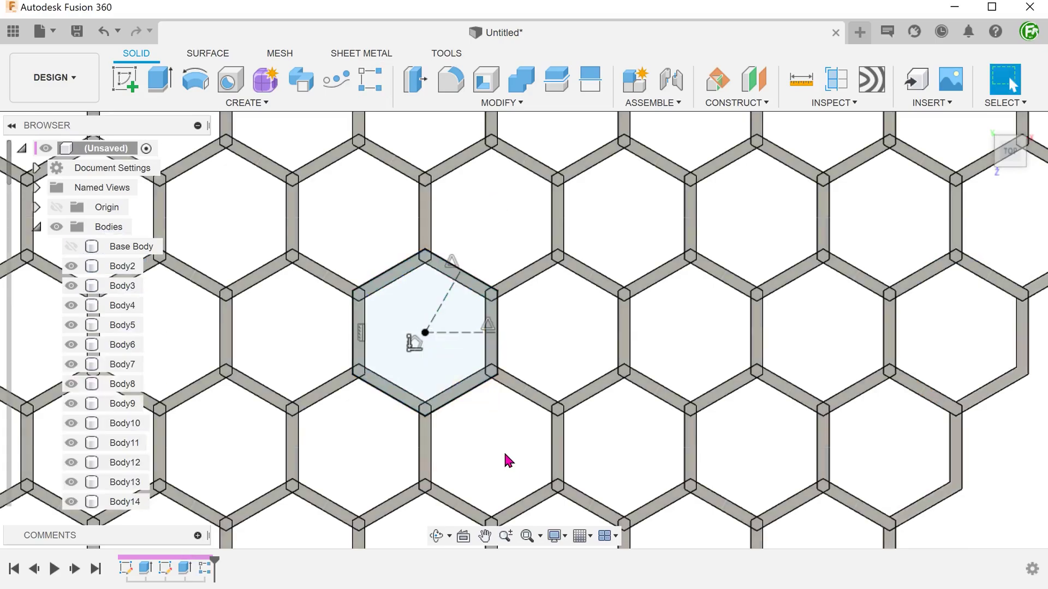
Show the Base Body together with the honeycomb pattern and adjust the body's opacity
scroll(507, 459, "down", 8)
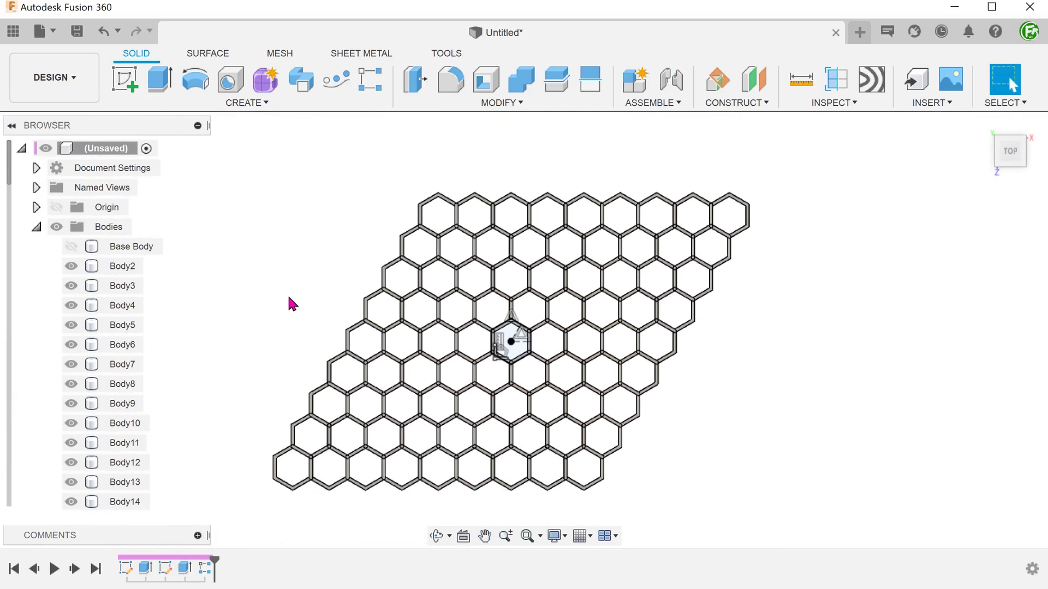
scroll(256, 287, "down", 1)
middle_click_drag(256, 287, 313, 281)
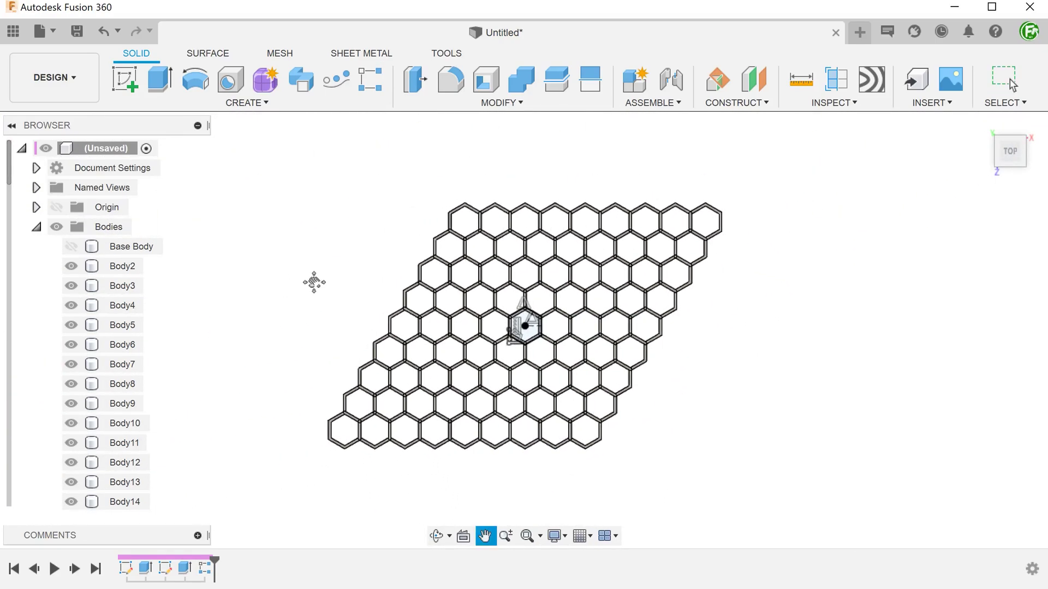
left_click(113, 252)
left_click(71, 246)
right_click(92, 246)
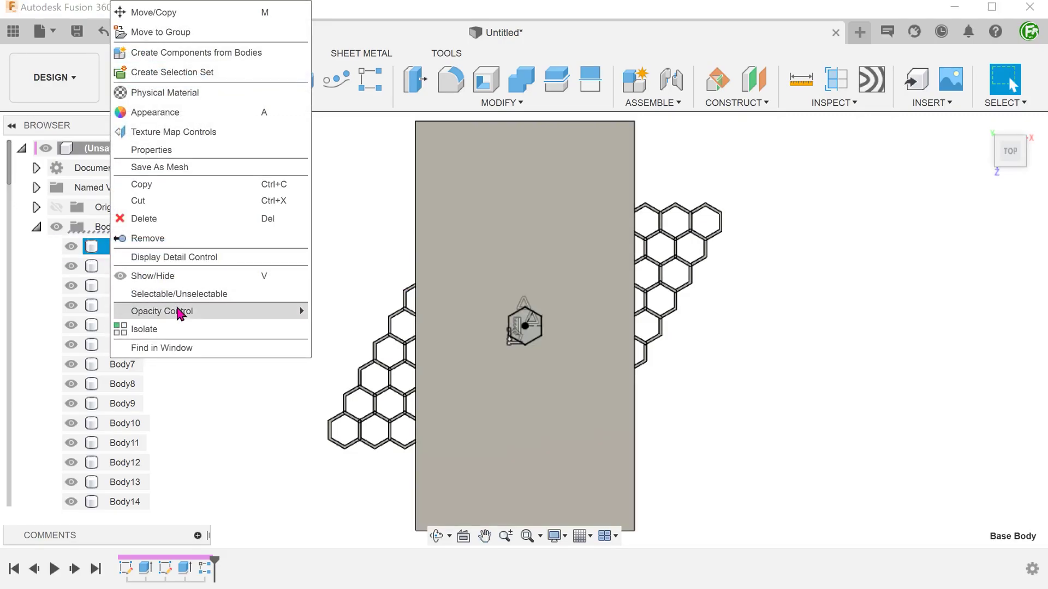
mouse_move(185, 315)
left_click(336, 426)
left_click(260, 387)
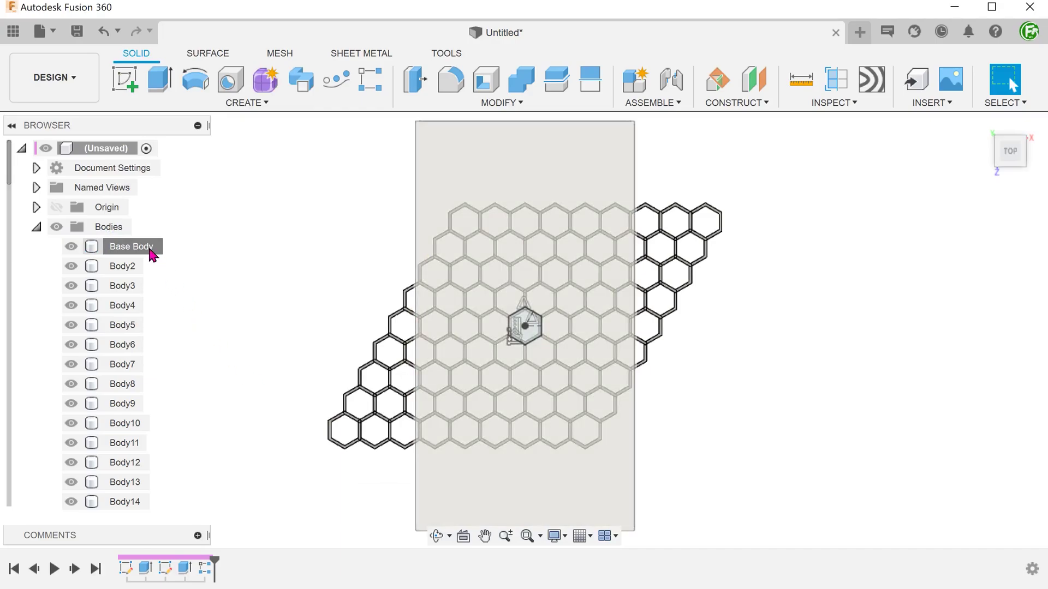
Hide the Base Body and combine all the patterned hexagon bodies into one using the Join operation
left_click(73, 248)
left_click(71, 246)
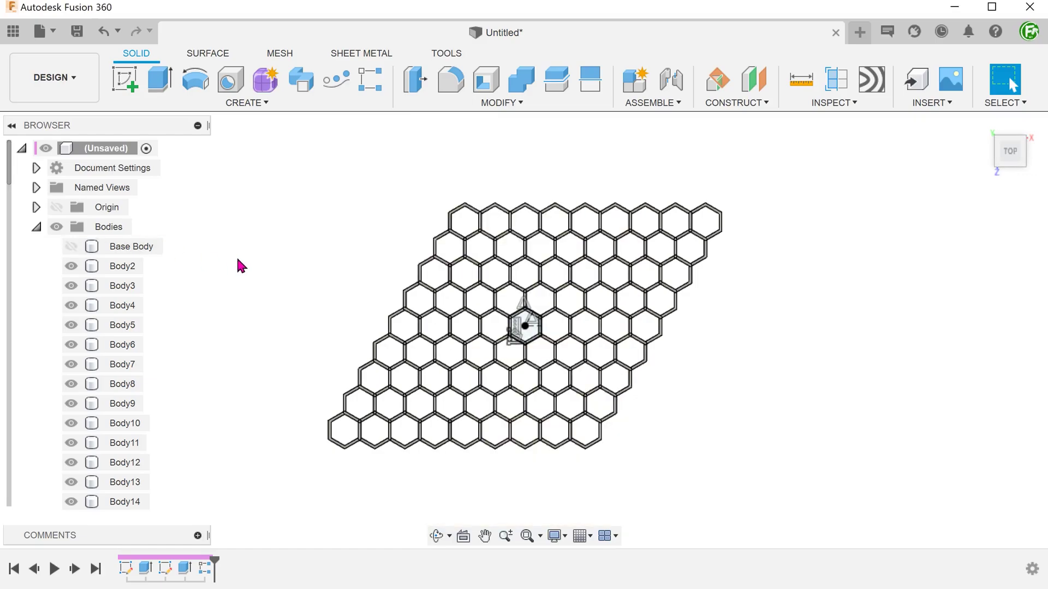
left_click_drag(247, 171, 775, 467)
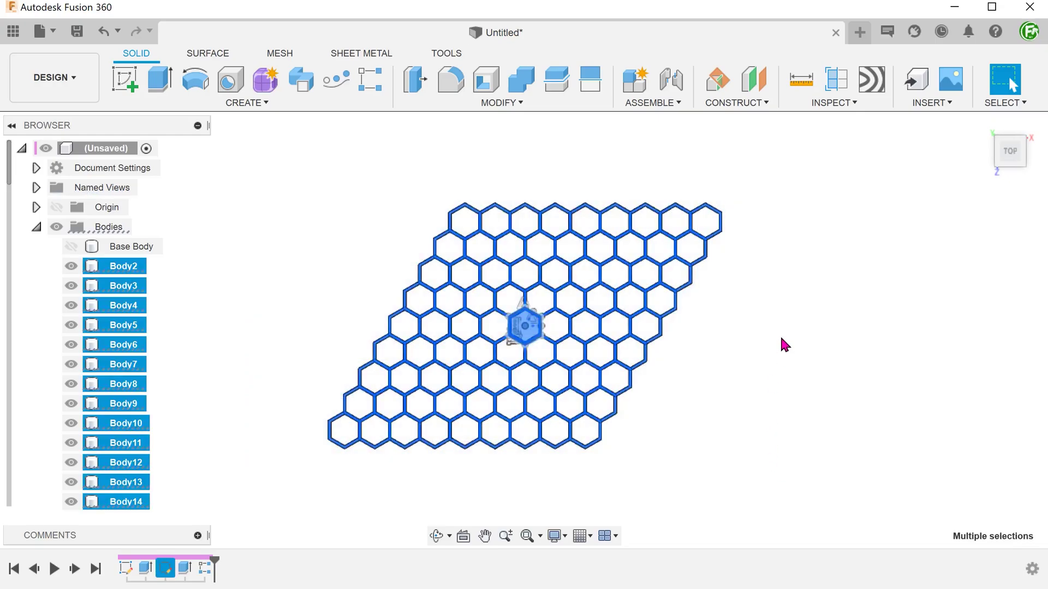
left_click(491, 104)
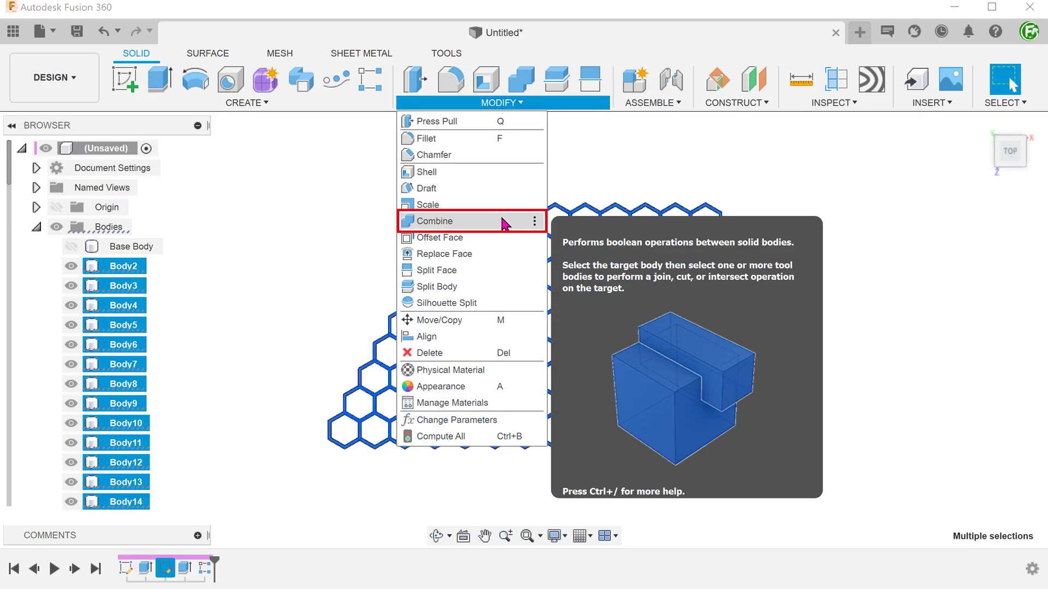
left_click(504, 222)
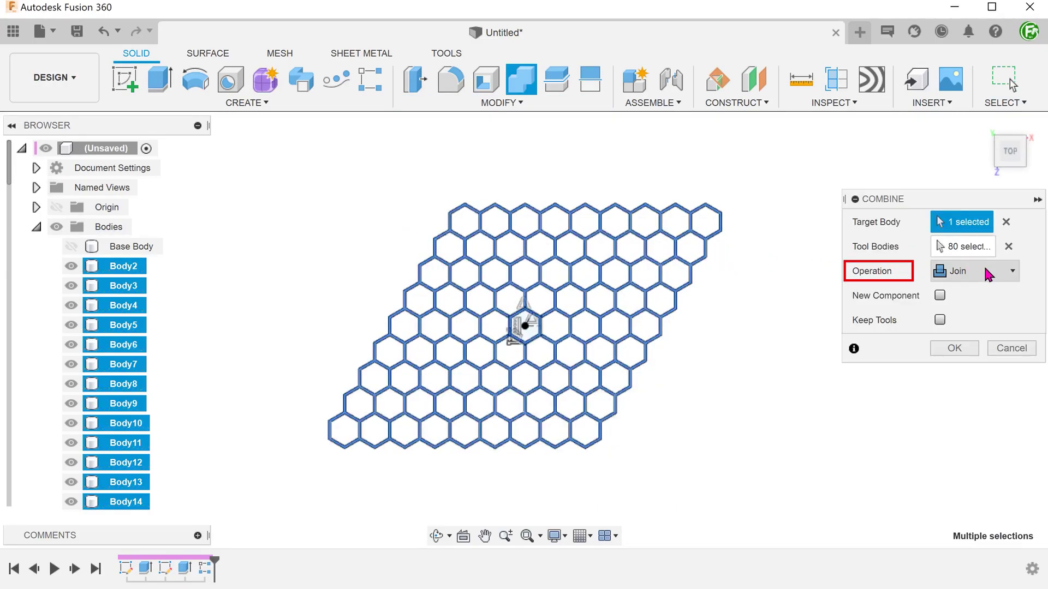
left_click(950, 353)
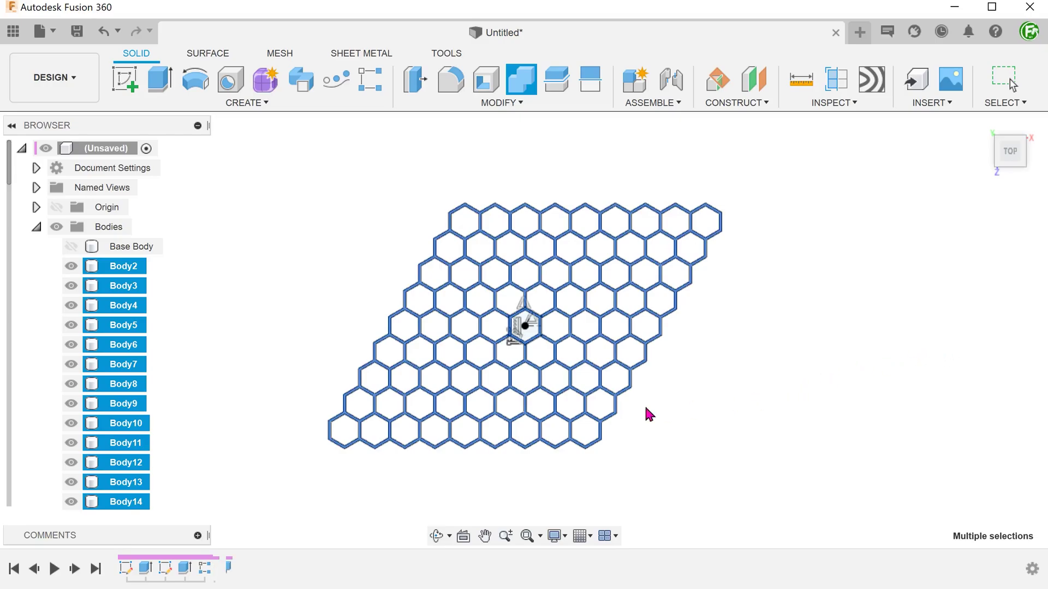
Rename the combined hexagon body as Honeycomb
left_click(124, 267)
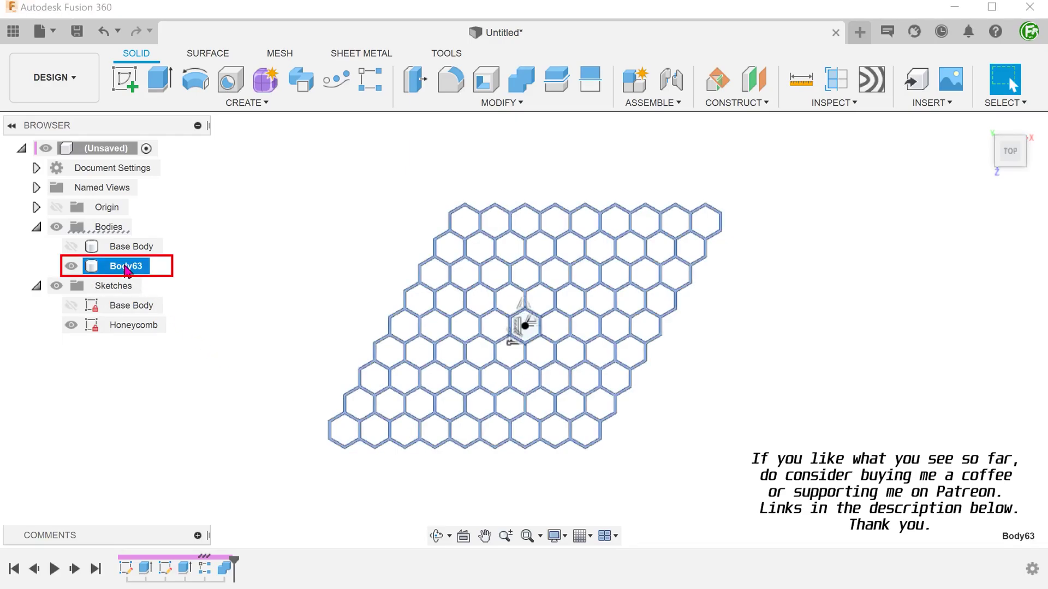
double_click(125, 267)
type("Honeycomb")
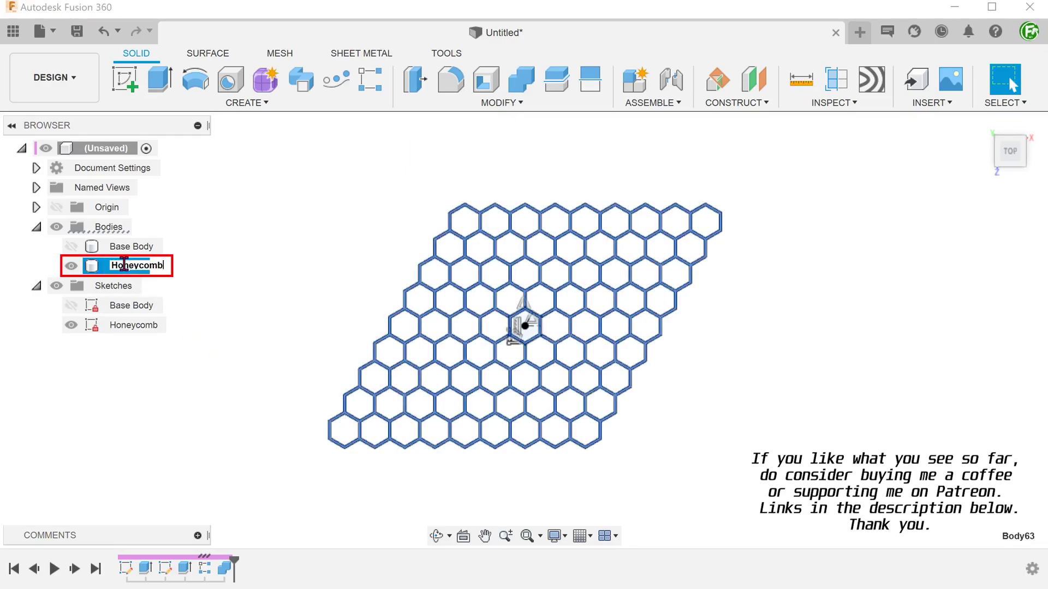
key("Return")
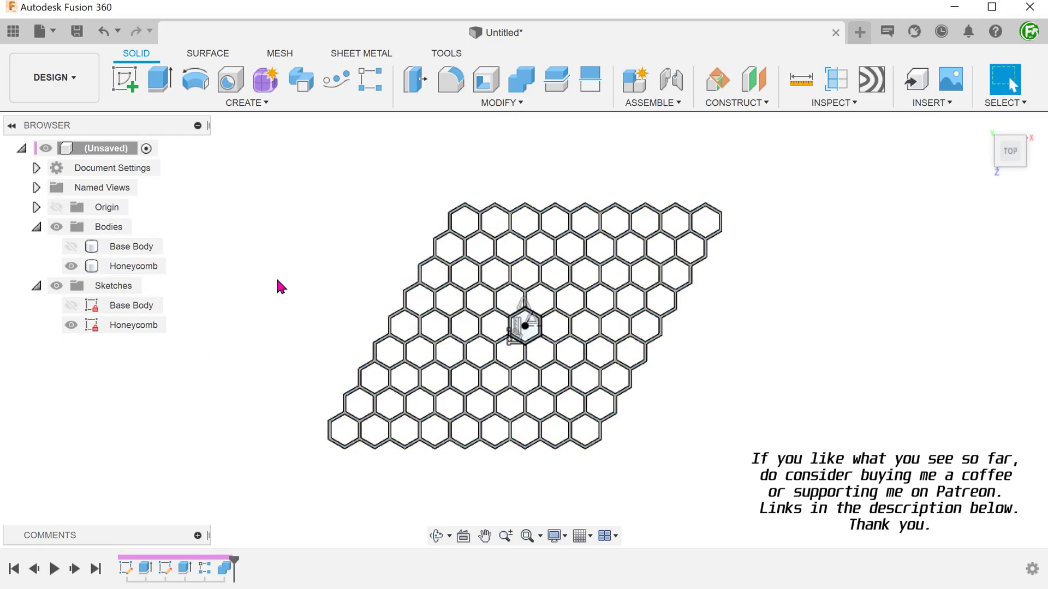
Hide the Honeycomb sketch and show the Base Body together with the Honeycomb body
left_click(70, 328)
middle_click_drag(299, 288, 286, 289, "shift")
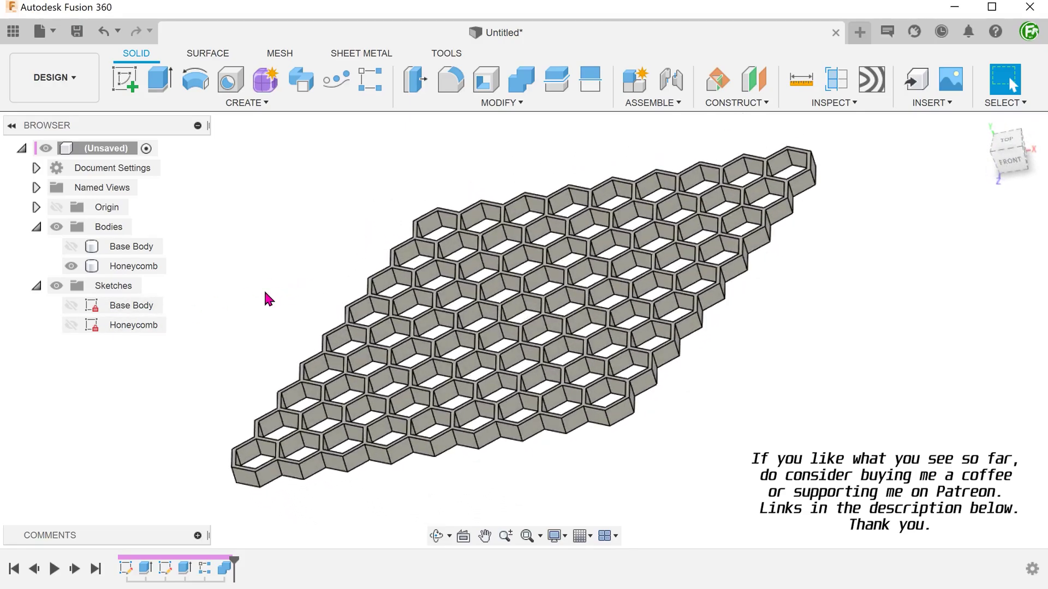
key("F6")
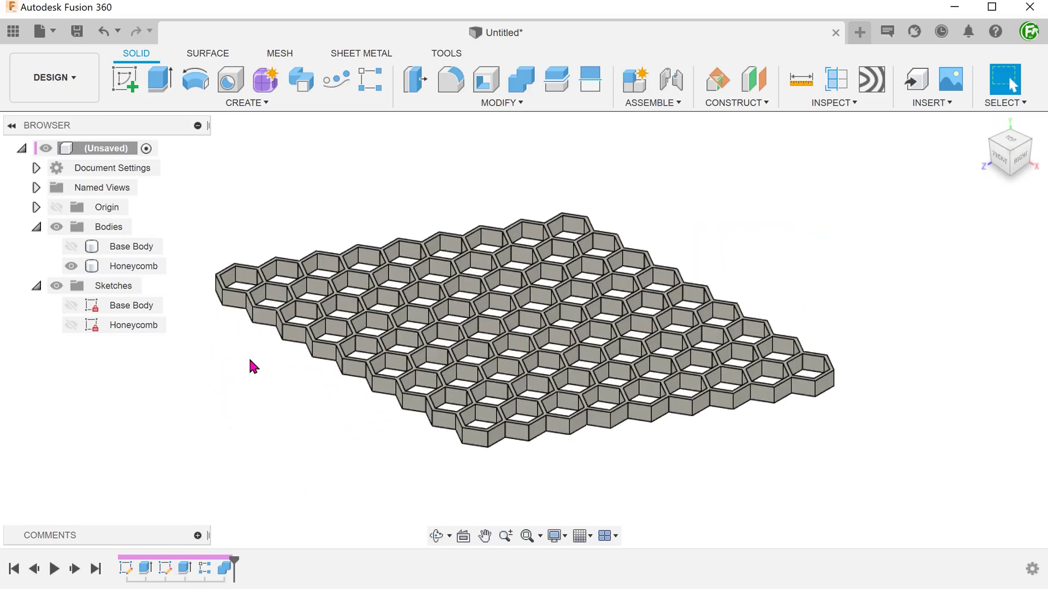
left_click(71, 246)
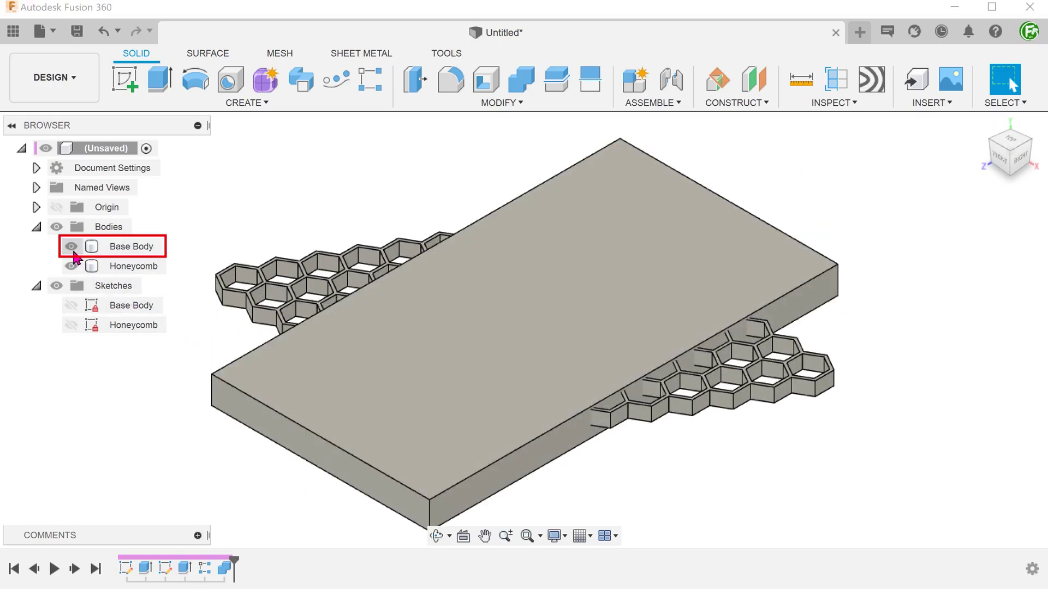
key("F6")
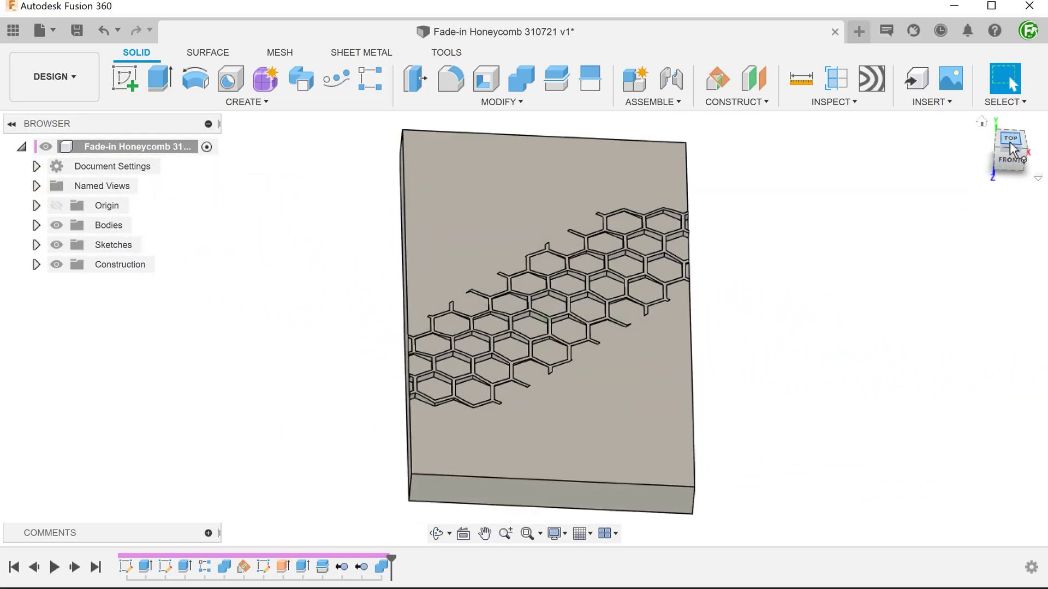
scroll(240, 367, "down", 5)
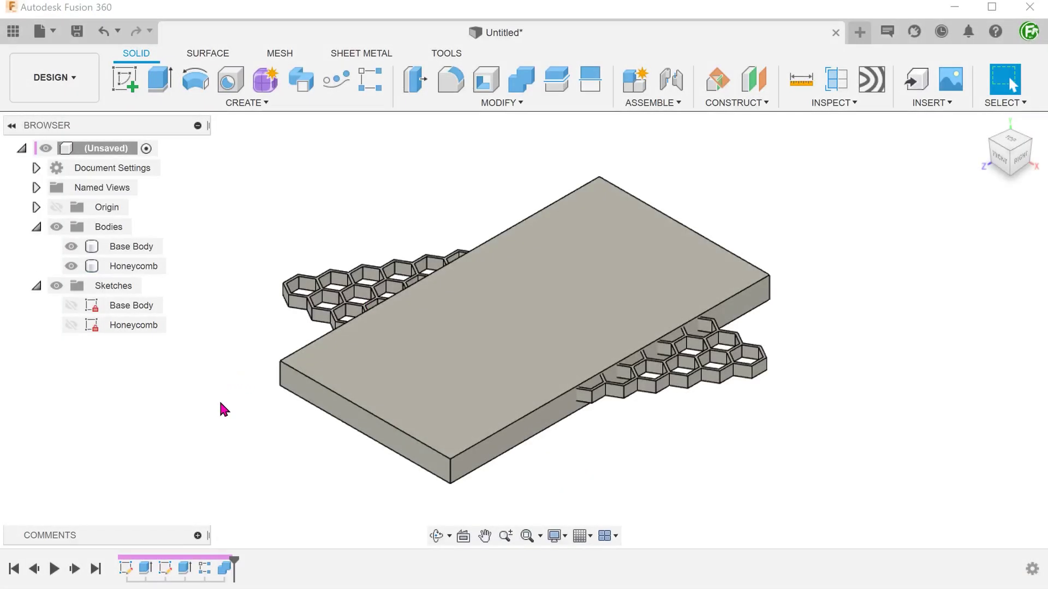
Show the origin and create a construction plane at an angle of -45 deg about the vertical Y axis
left_click(56, 207)
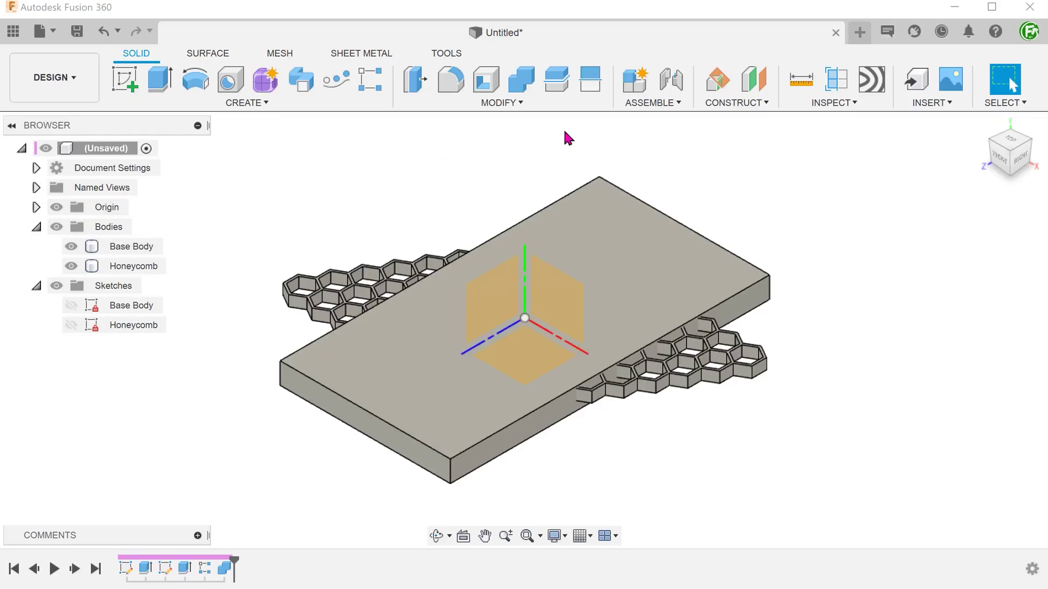
left_click(709, 104)
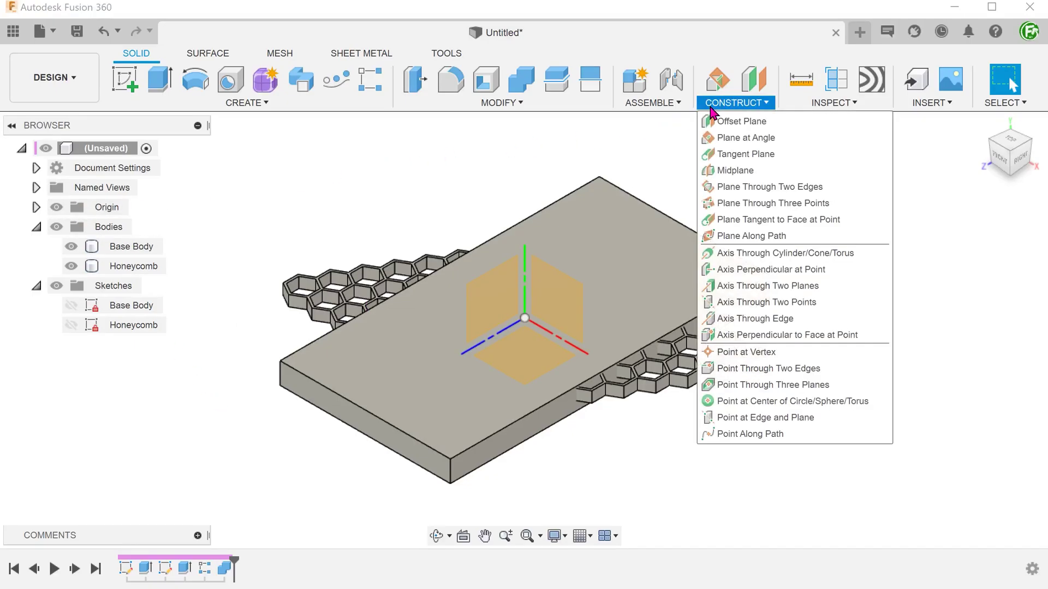
left_click(770, 141)
middle_click_drag(770, 143, 290, 229, "shift")
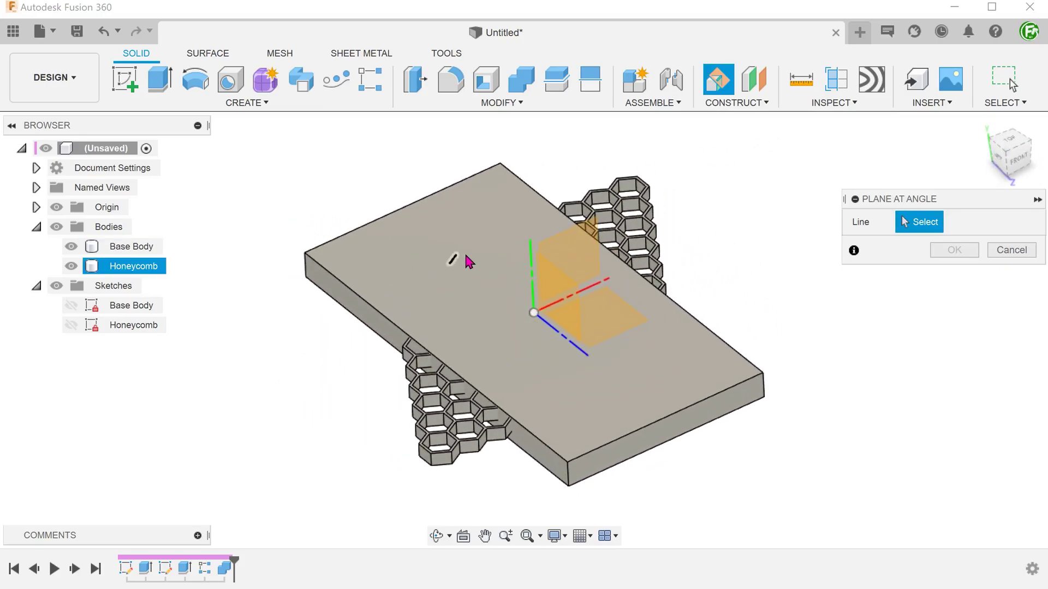
left_click(533, 287)
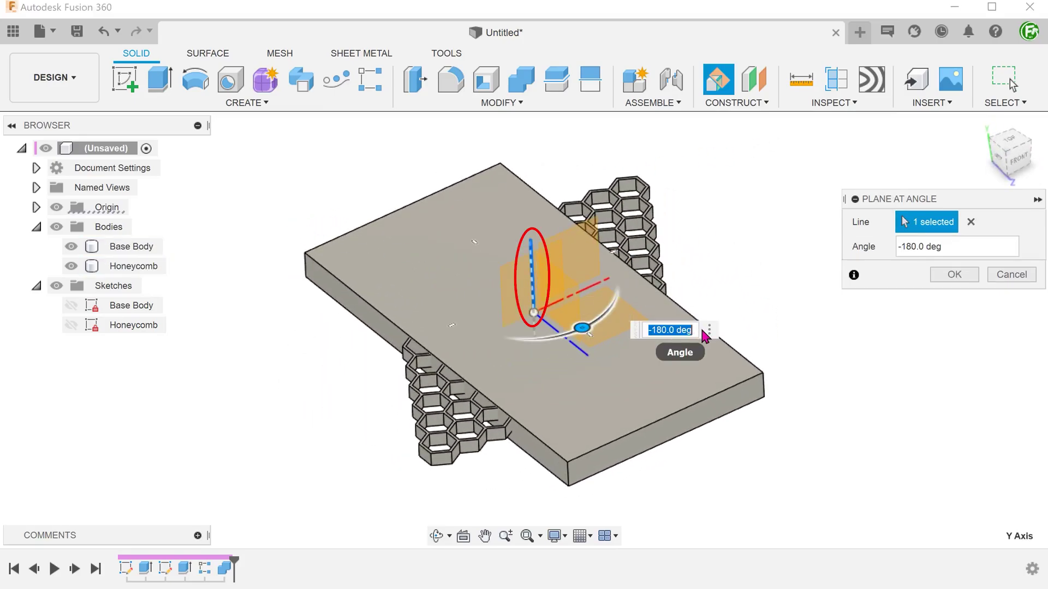
double_click(678, 329)
left_click_drag(678, 329, 646, 329)
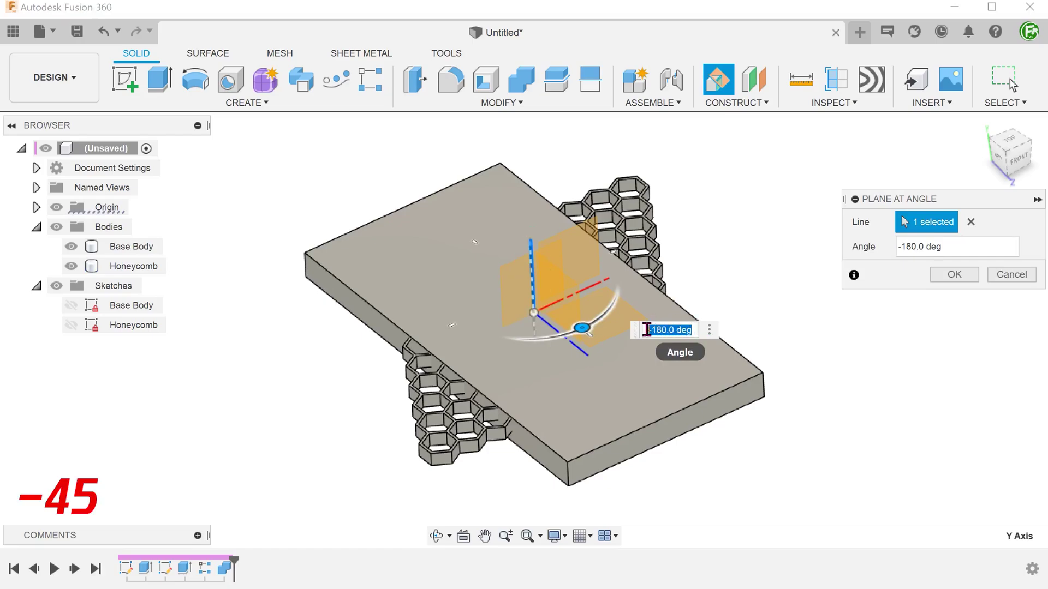
type("-45")
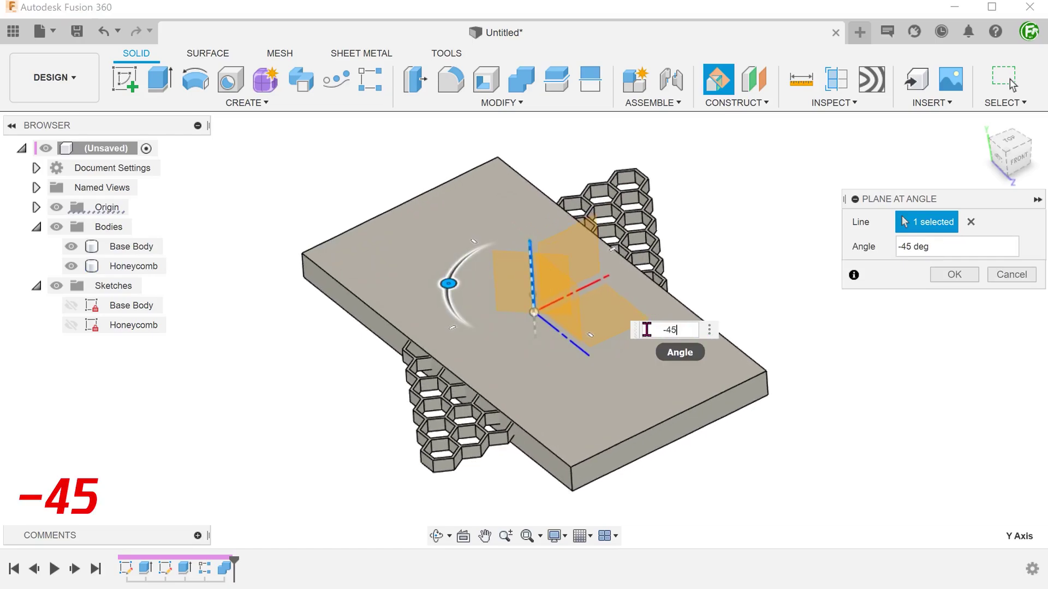
left_click(952, 275)
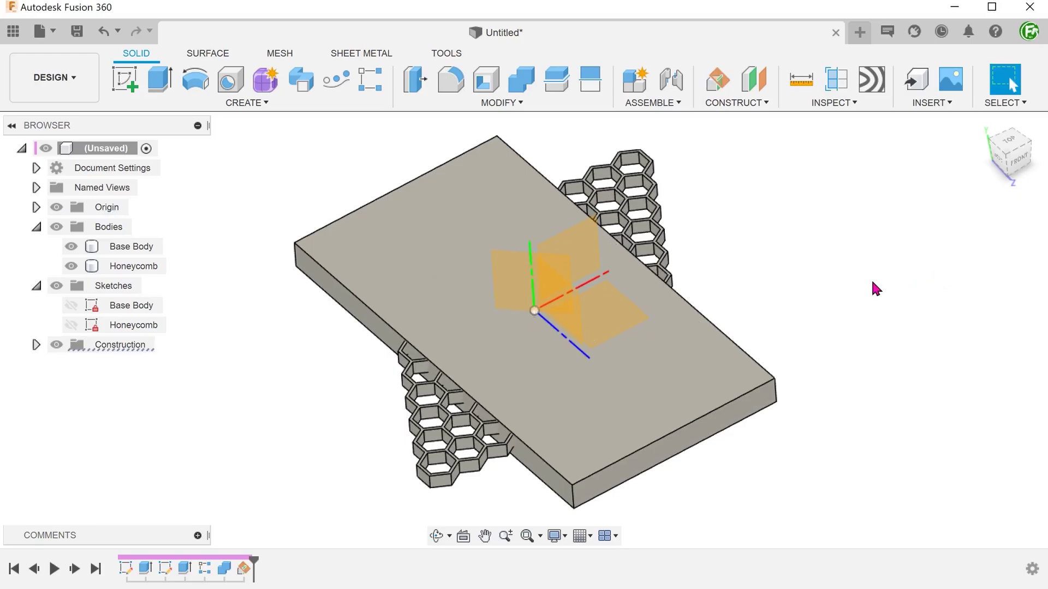
Create a sketch on the new angled plane and hide both the Base Body and the Honeycomb body
left_click(510, 290)
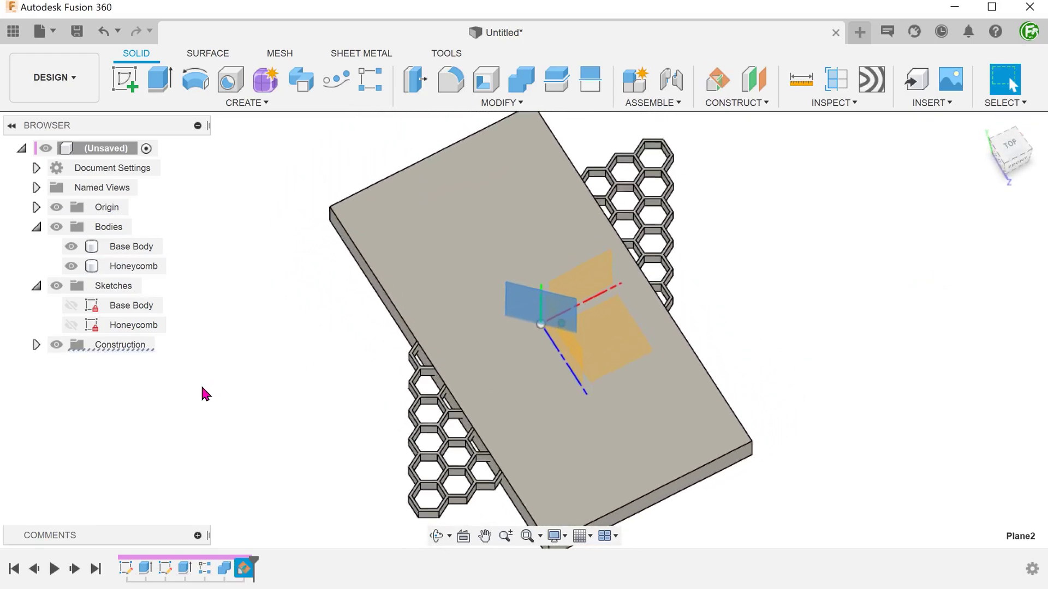
left_click(231, 387)
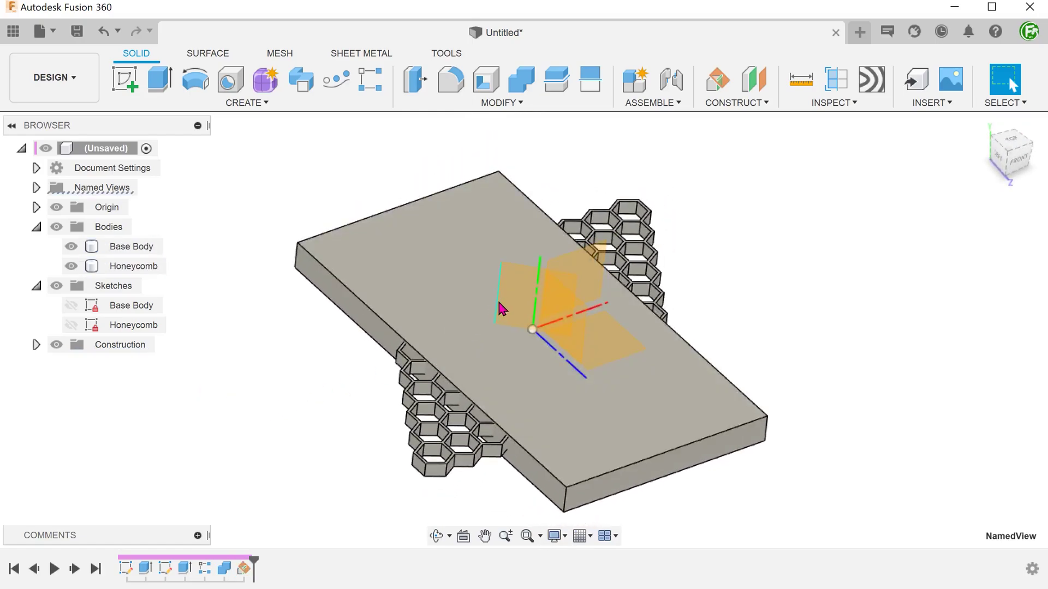
left_click(512, 292)
right_click(512, 293)
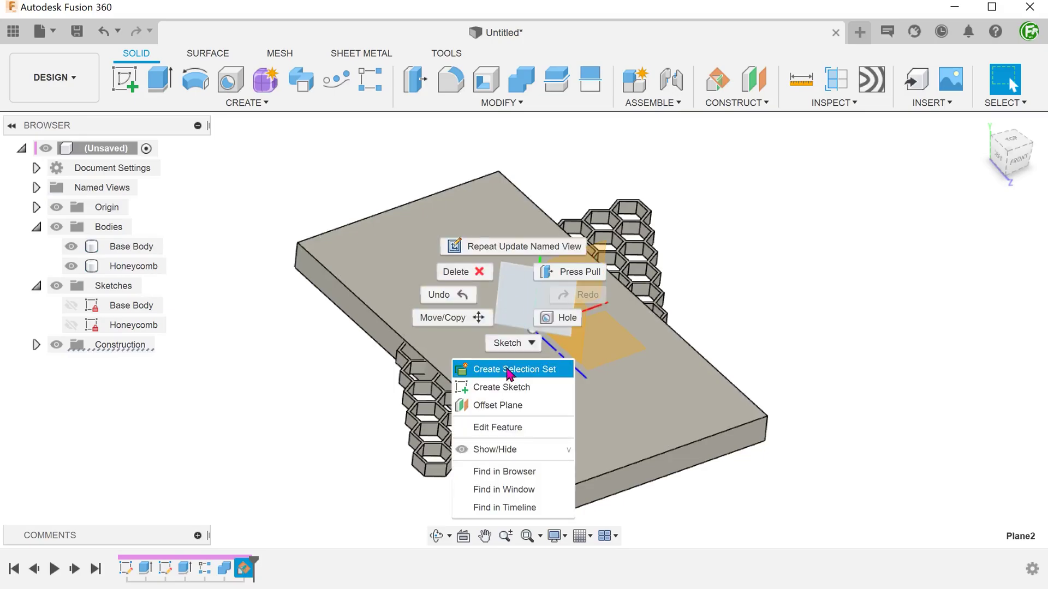
left_click(521, 388)
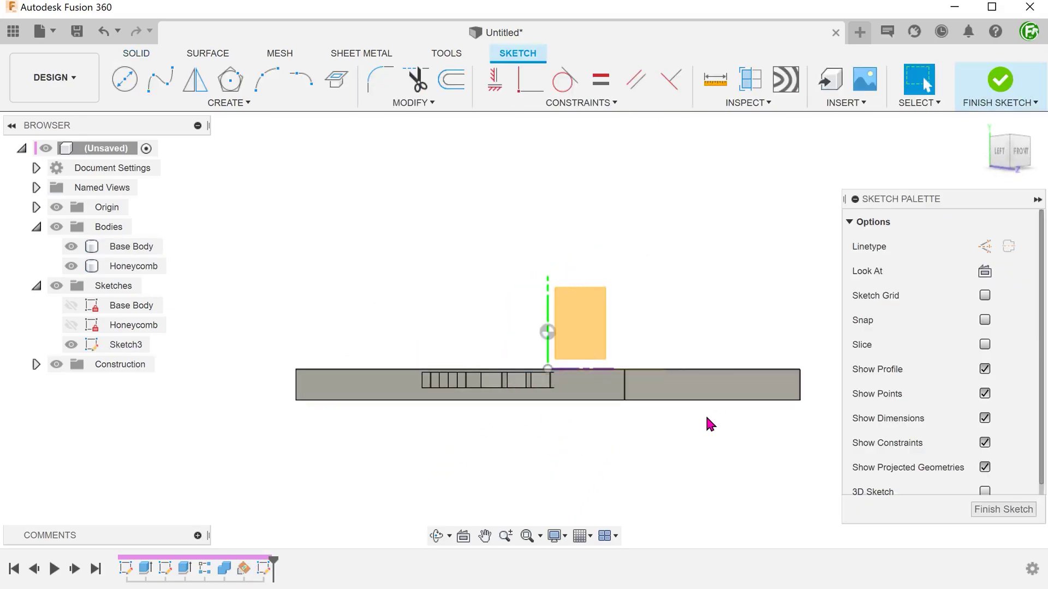
scroll(698, 427, "up", 2)
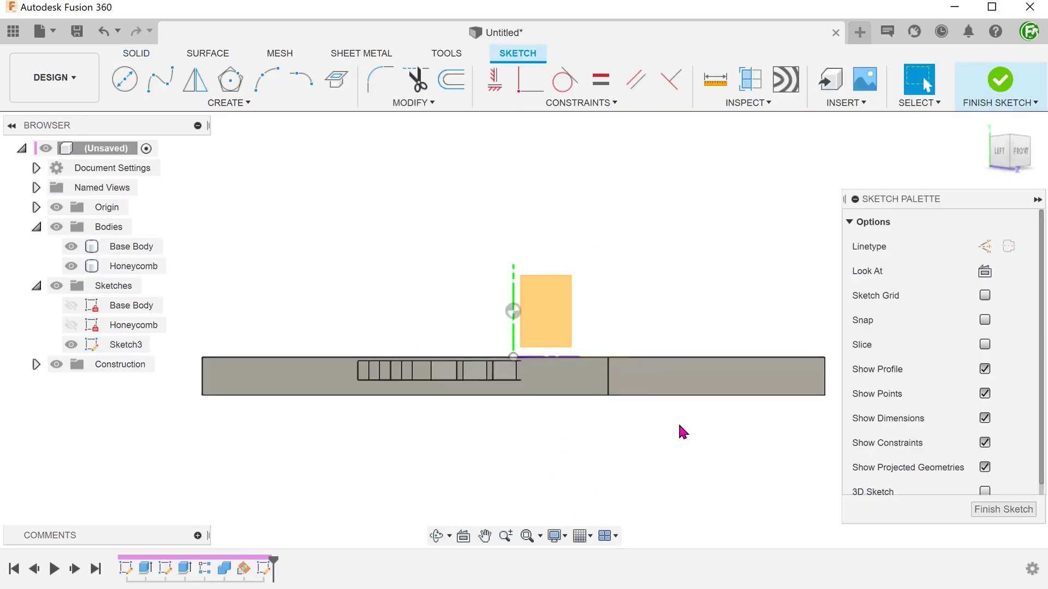
left_click(71, 265)
left_click(71, 246)
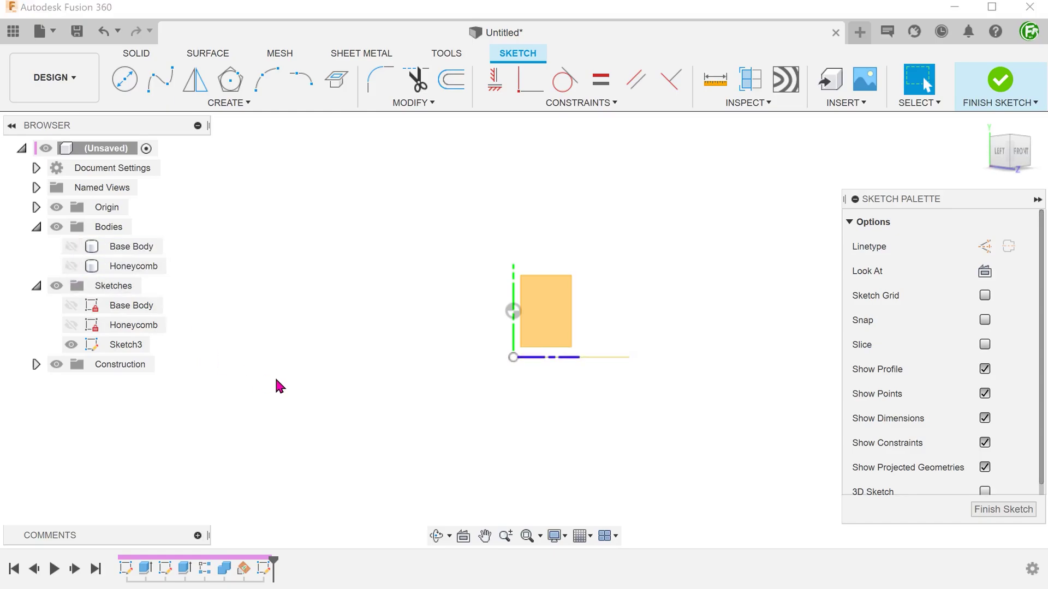
Draw a 50 mm horizontal line to the left of the origin, level with the horizontal axis
key("l")
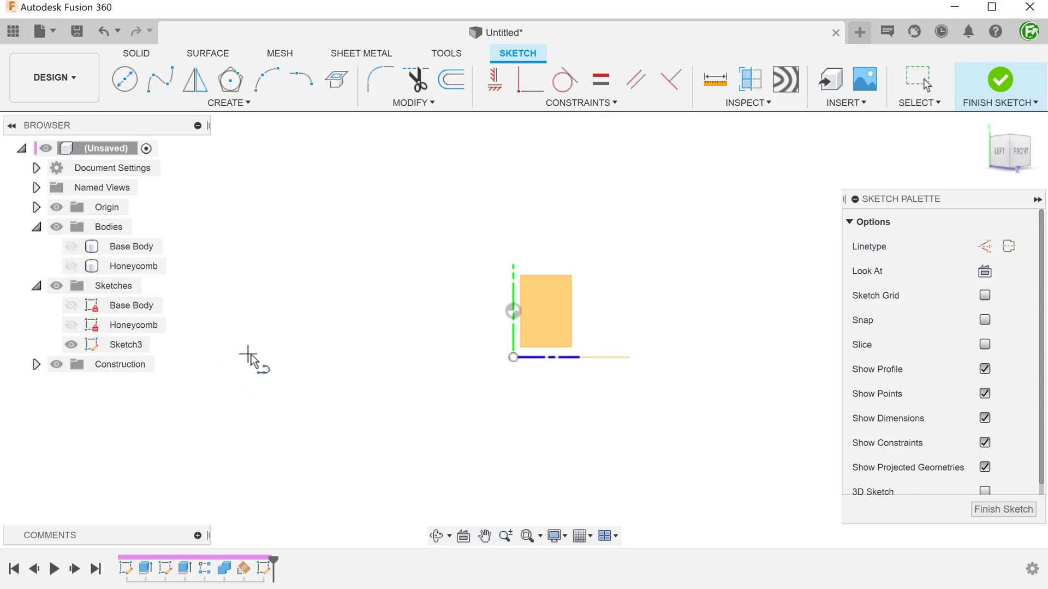
left_click(248, 353)
type("50")
key("Return")
key("Escape")
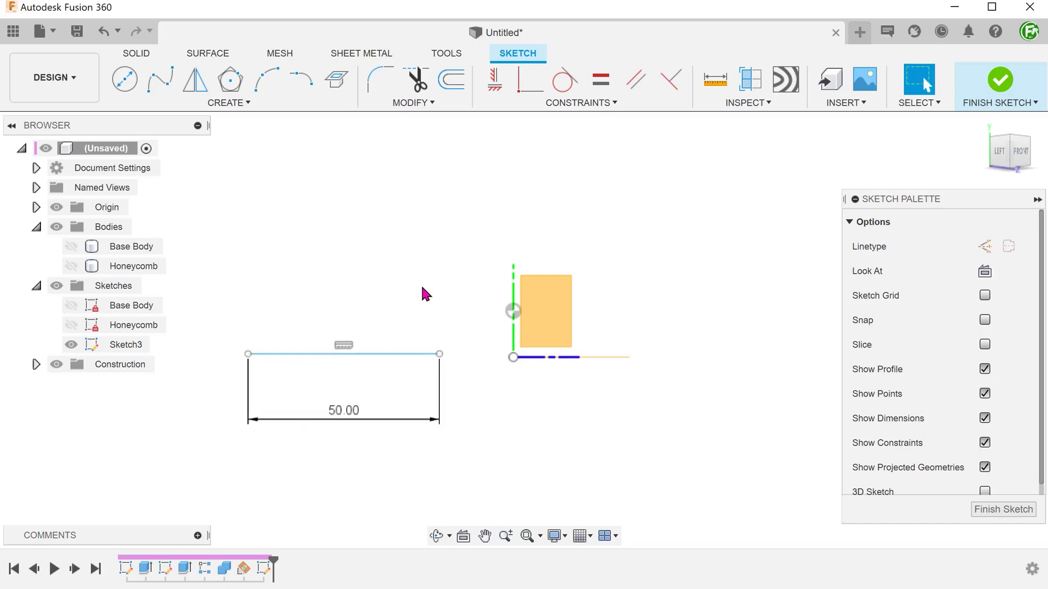
Align the line's endpoint nearest the origin with the origin point using a Horizontal/Vertical constraint
left_click(439, 354)
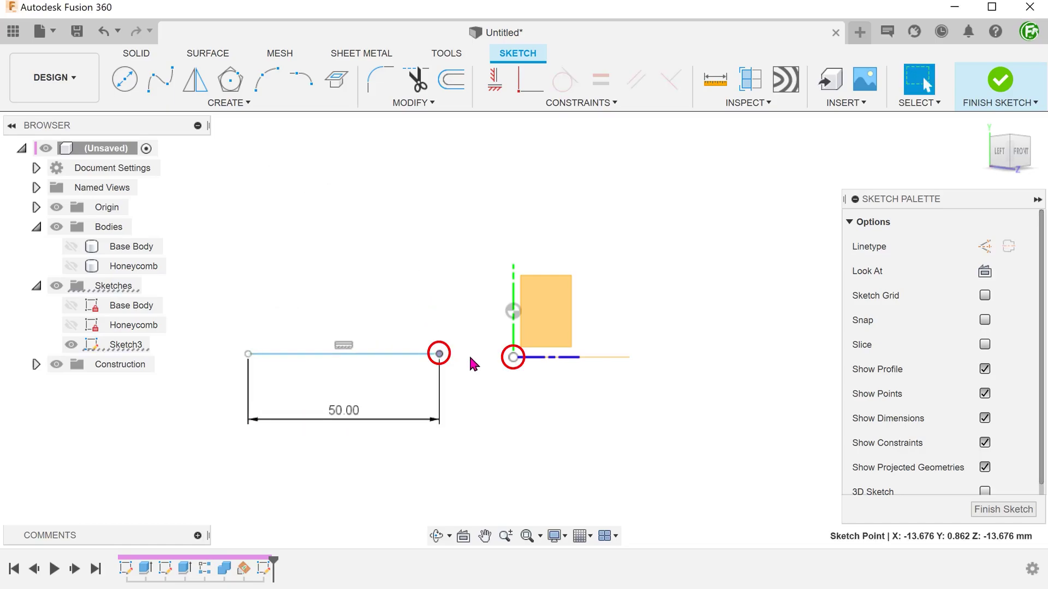
left_click(513, 357, "ctrl")
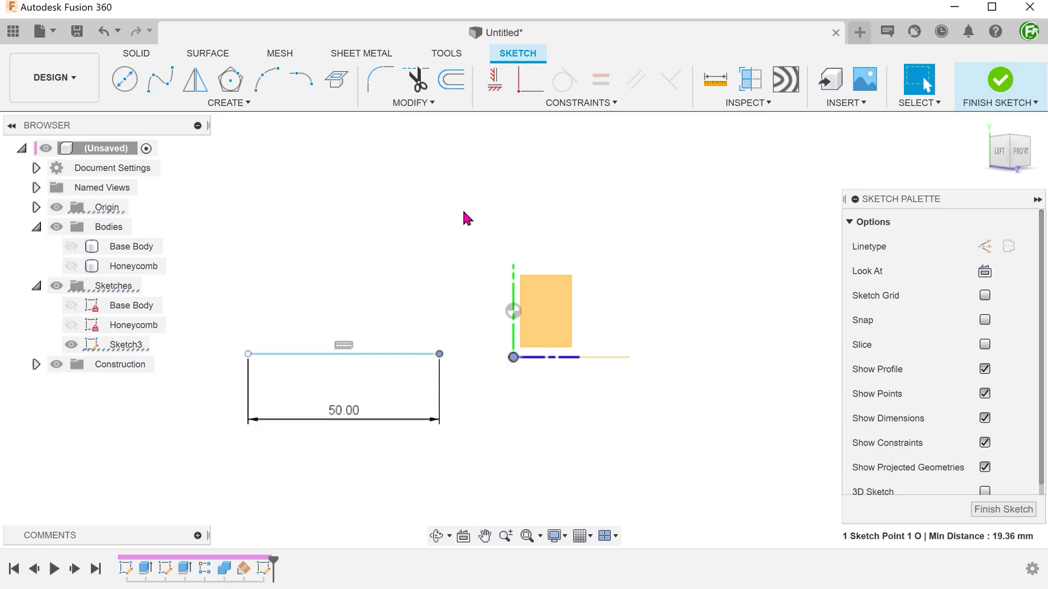
left_click(495, 80)
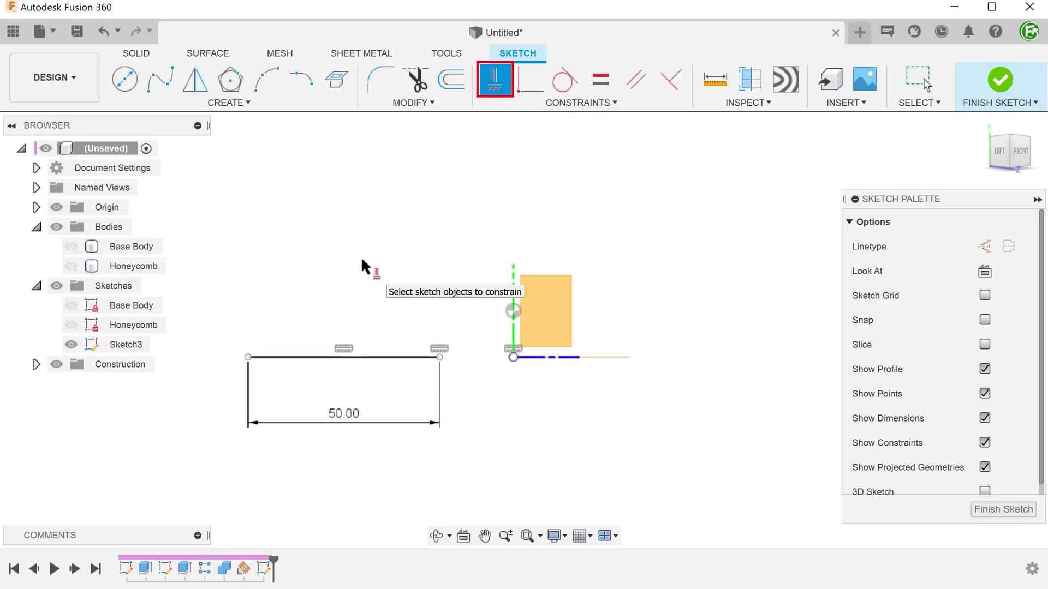
key("Escape")
Dimension the gap between the line's nearest endpoint and the origin point to 20 mm
key("d")
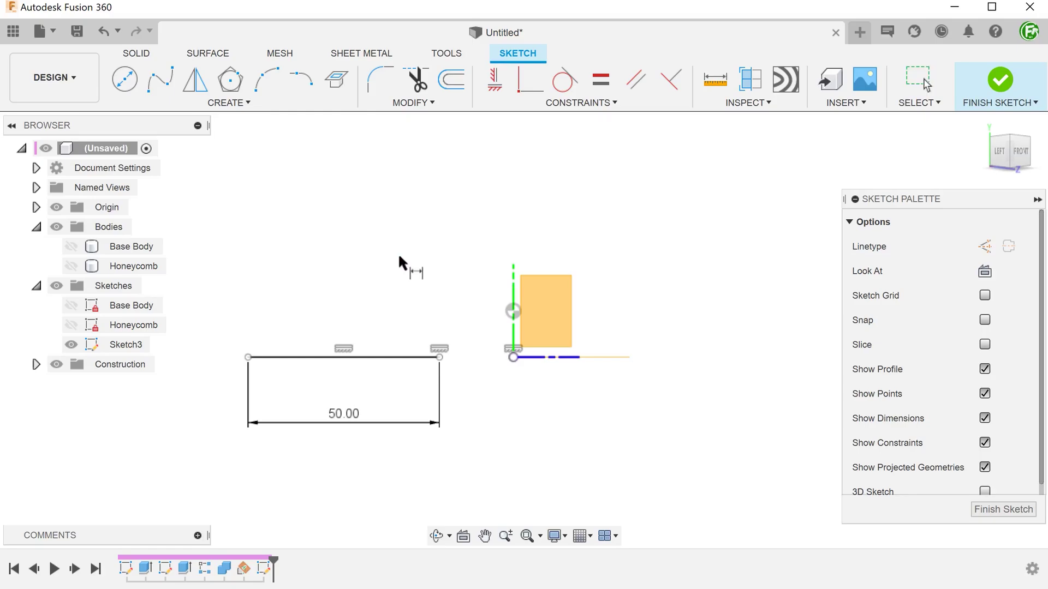
left_click(439, 356)
left_click(512, 357)
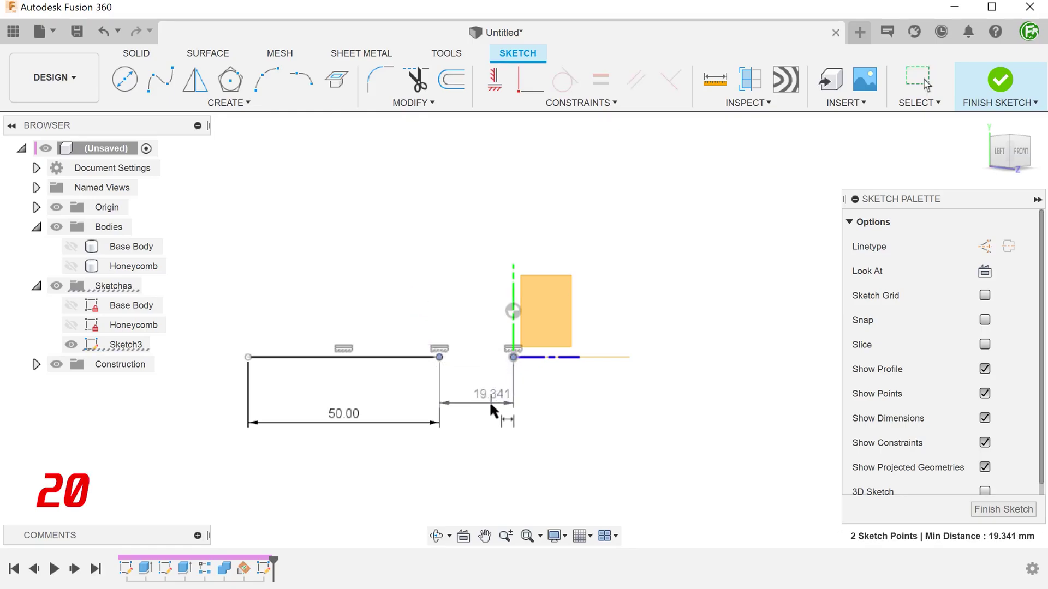
left_click(480, 408)
type("20")
key("Return")
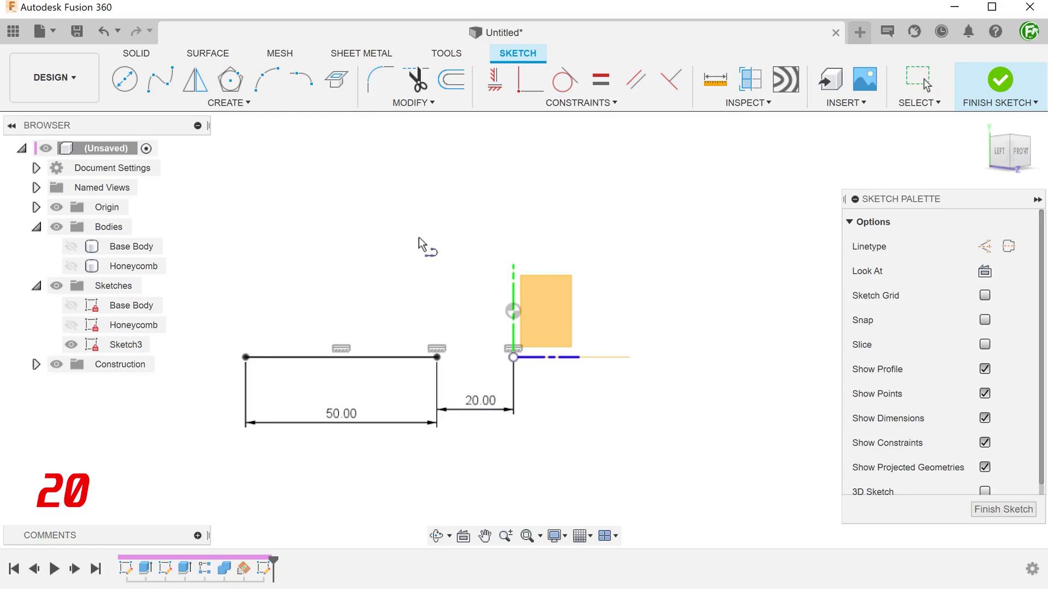
Draw a vertical line about 23 mm long upward from the origin point
key("l")
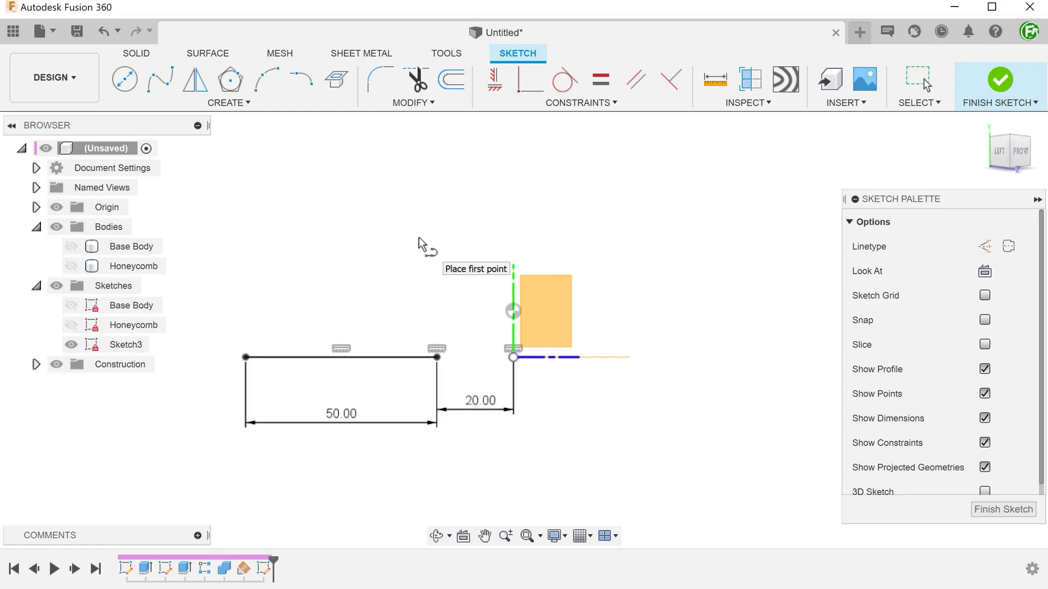
left_click(513, 357)
left_click(514, 269)
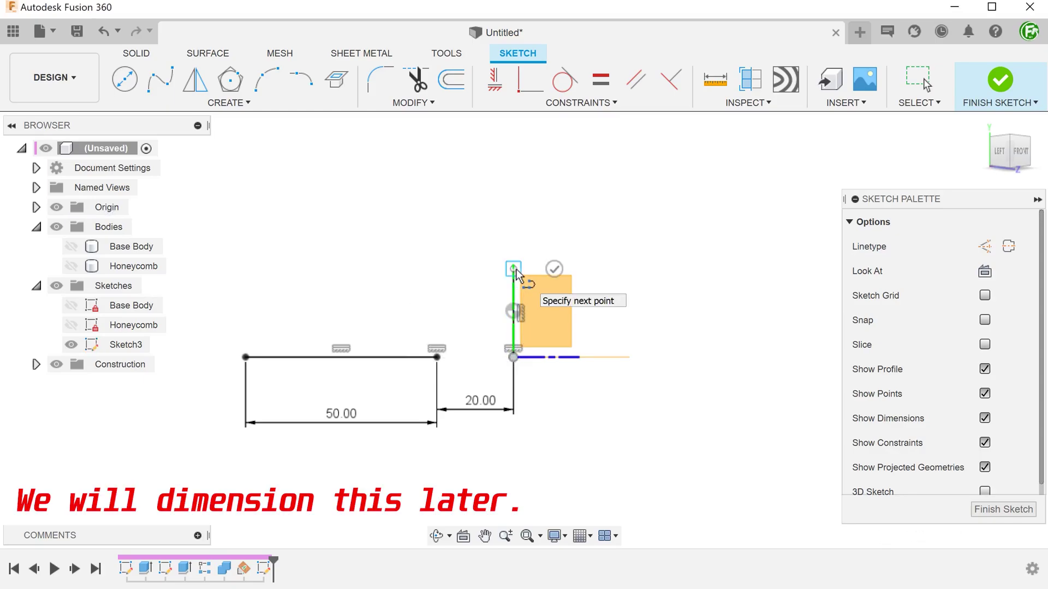
key("Escape")
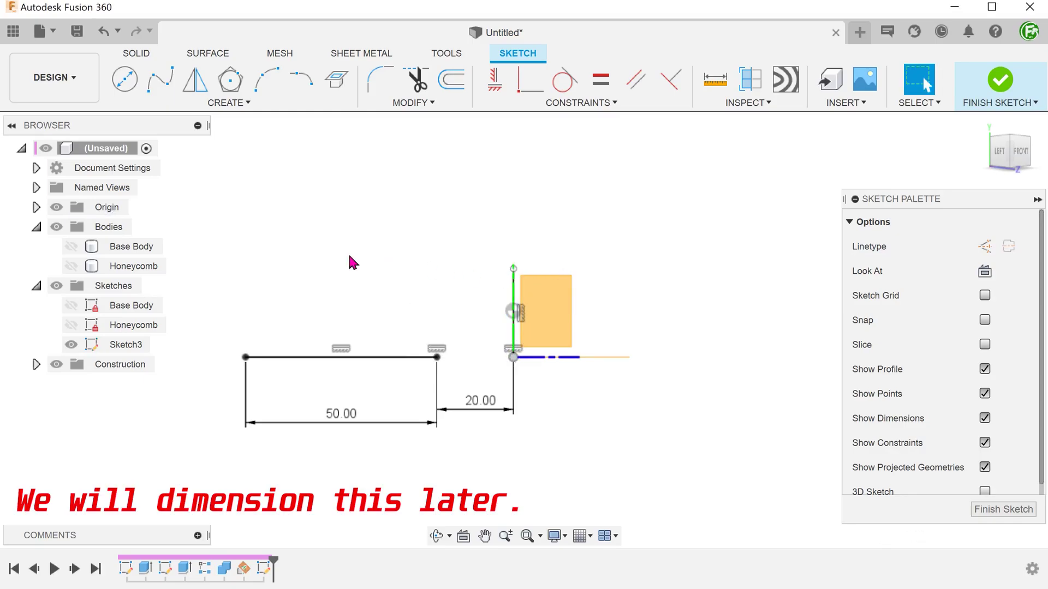
With the Origin folder hidden, convert the vertical line to a centerline and shorten it to about 20 mm
left_click(56, 208)
left_click(513, 286)
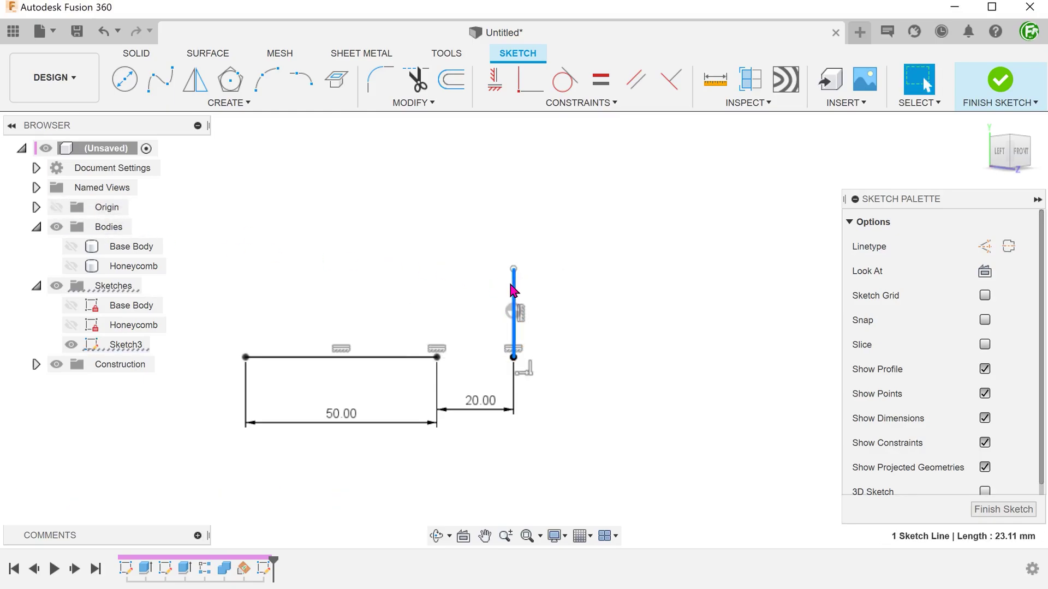
left_click(1008, 246)
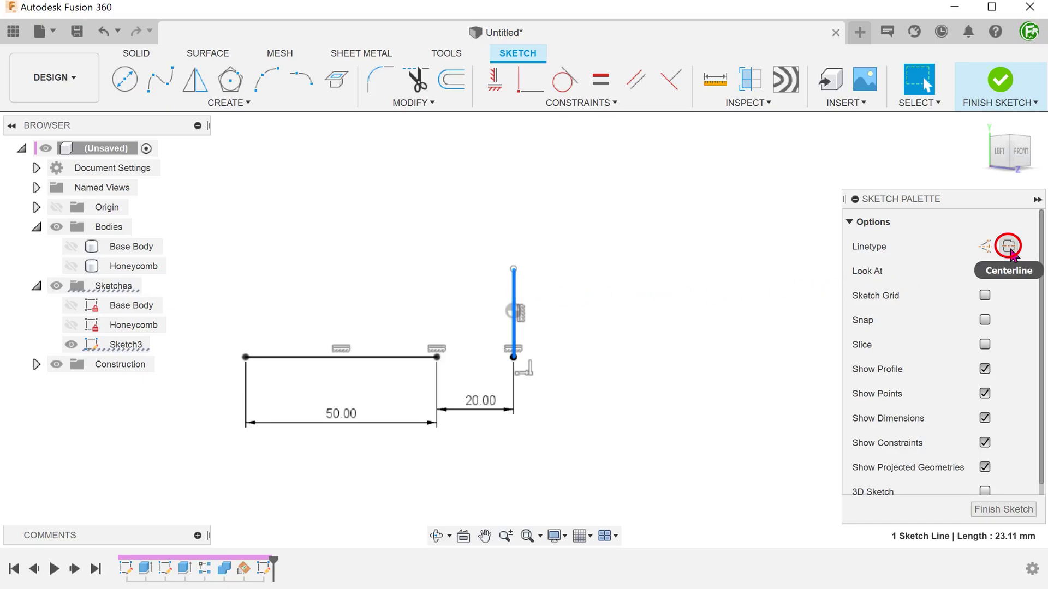
left_click(594, 294)
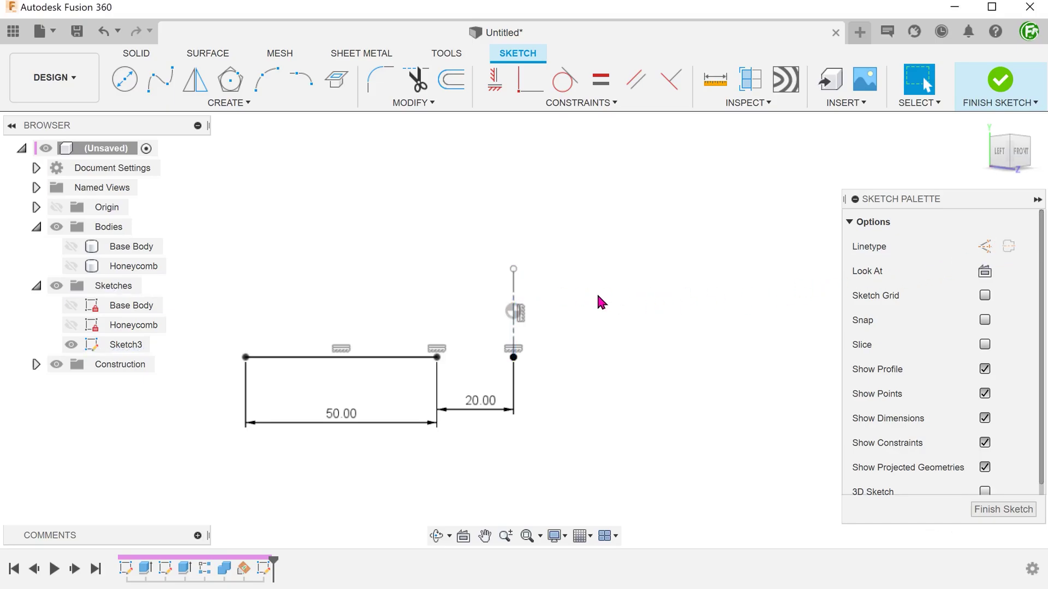
left_click_drag(514, 269, 520, 284)
left_click(1037, 200)
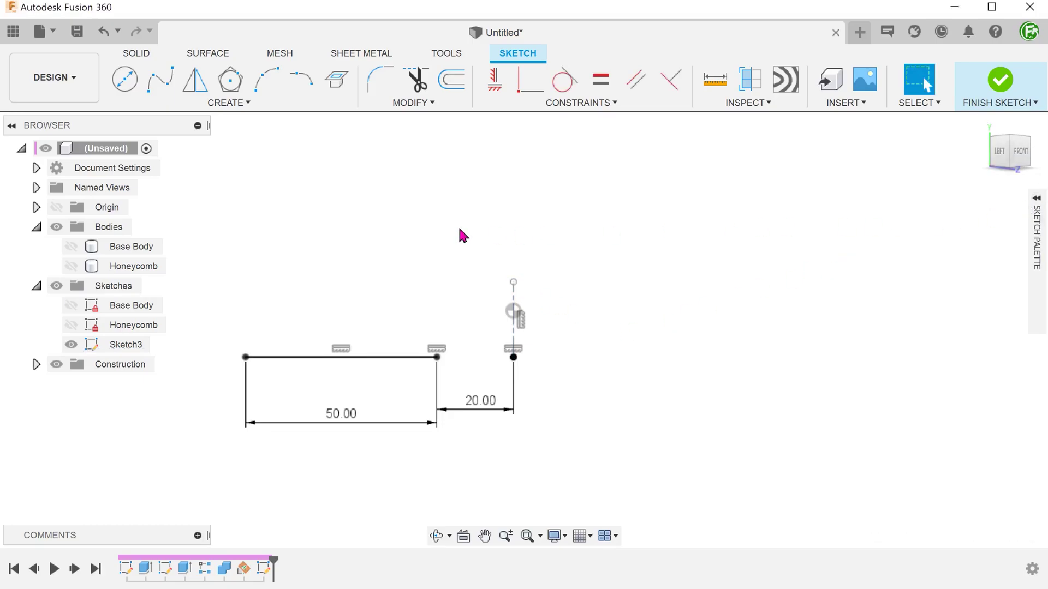
Mirror the 50 mm horizontal line across the vertical centerline
left_click(195, 79)
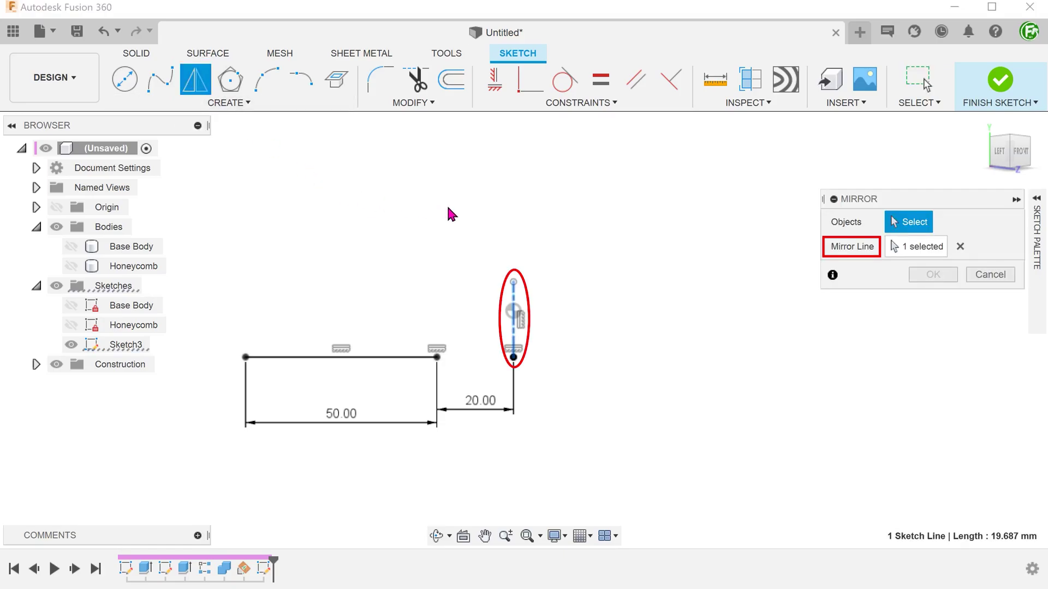
left_click(421, 357)
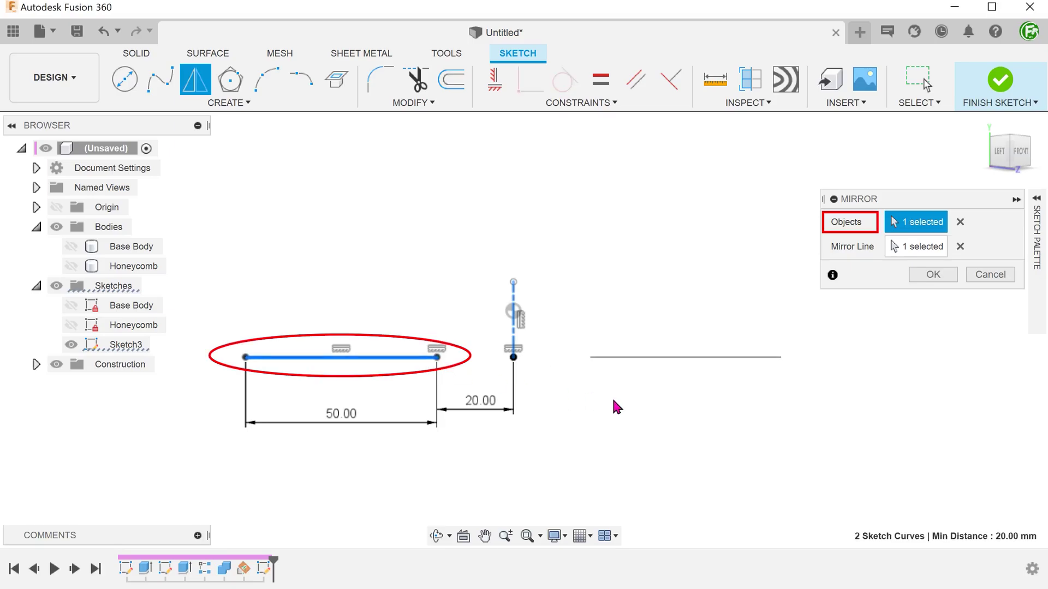
left_click(928, 275)
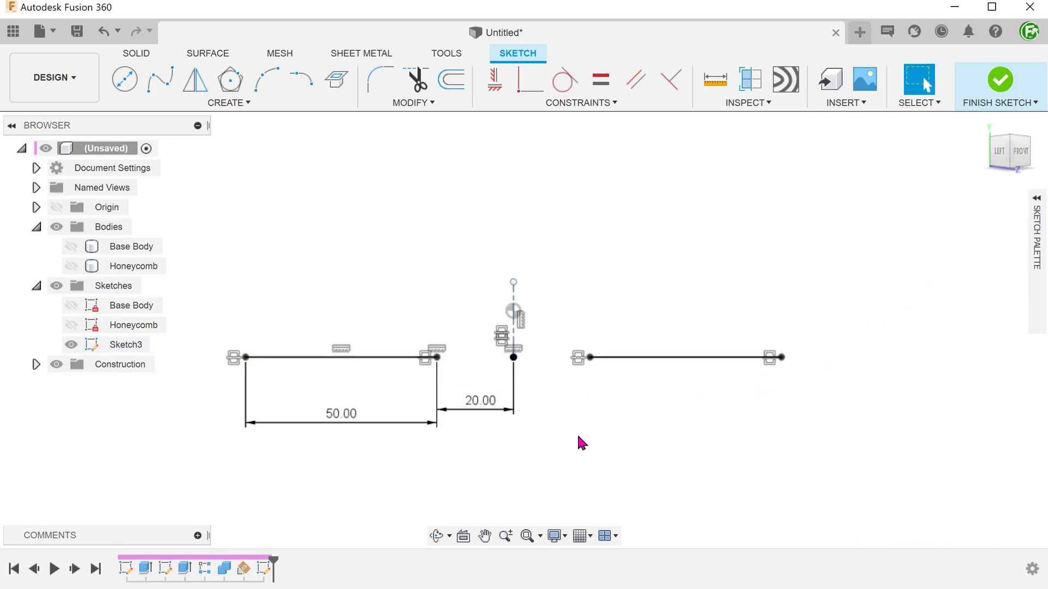
Draw a fit point spline from the 50 mm line's inner endpoint over the centerline's upper end to the mirrored line's inner endpoint
scroll(423, 388, "up", 2)
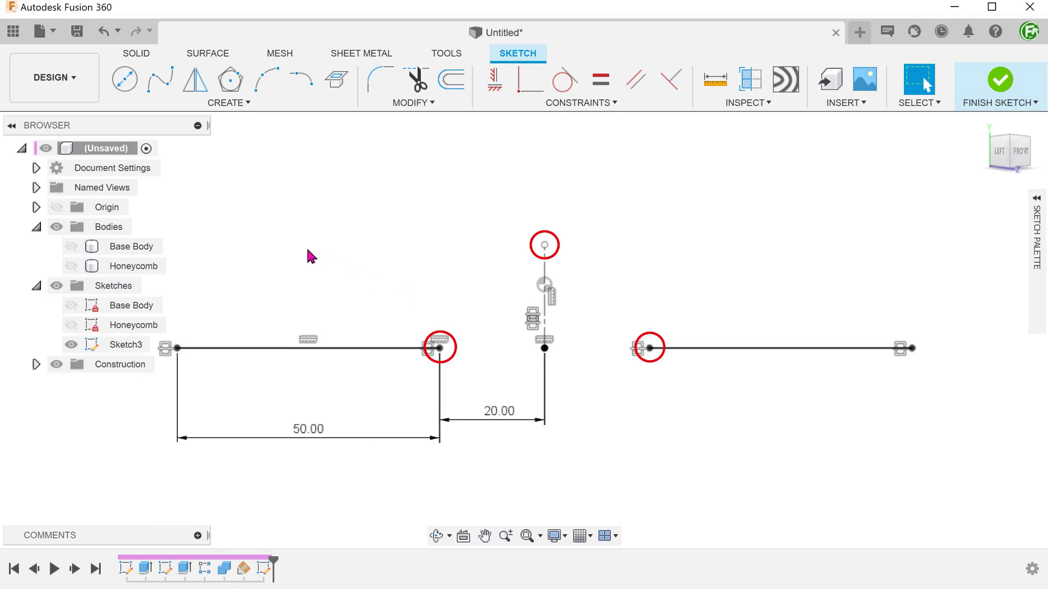
left_click(156, 92)
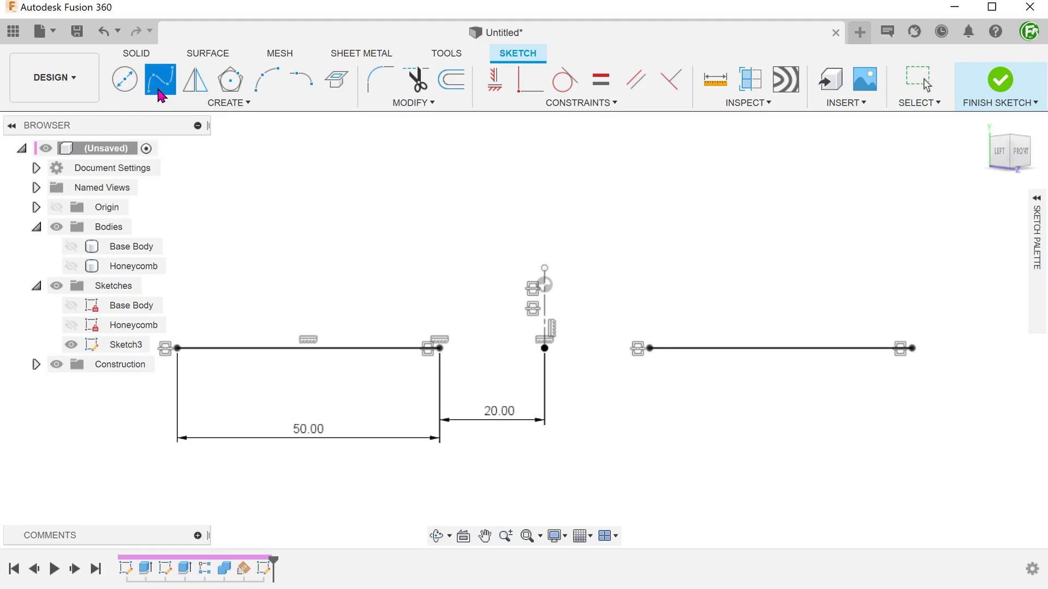
left_click(439, 349)
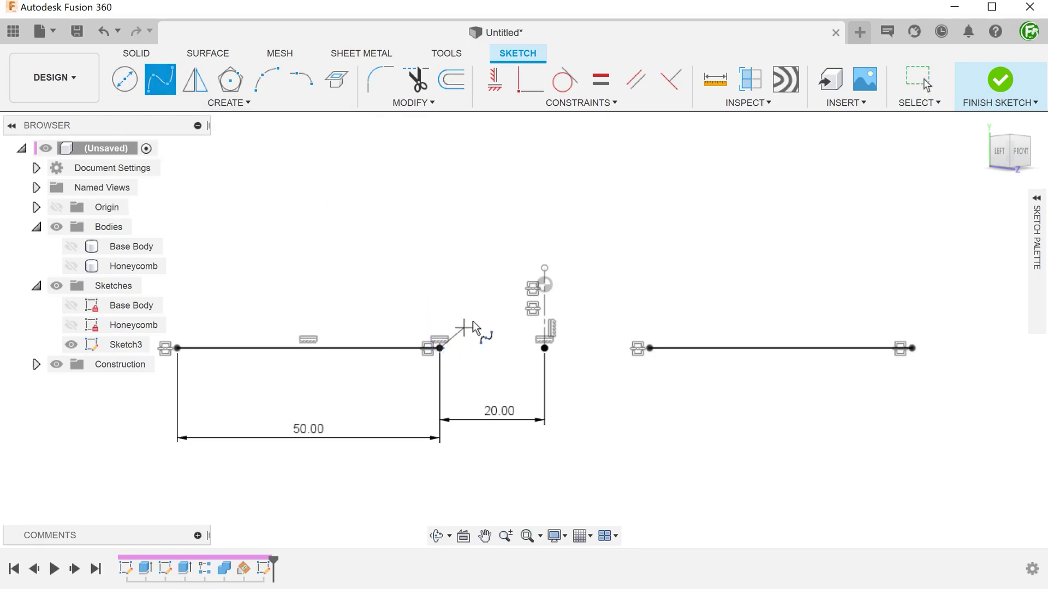
left_click(544, 268)
double_click(649, 348)
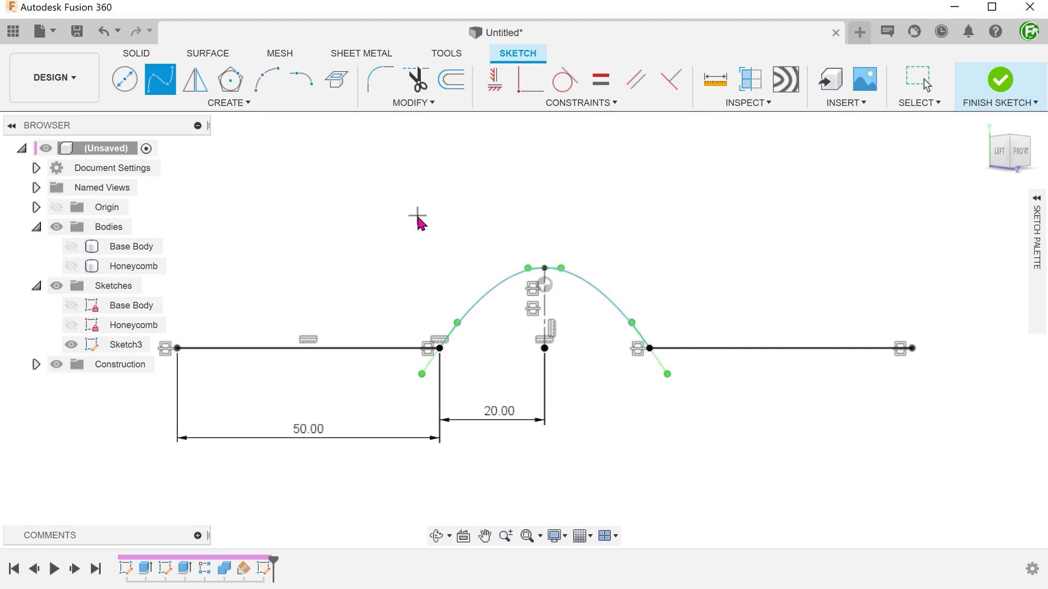
key("Escape")
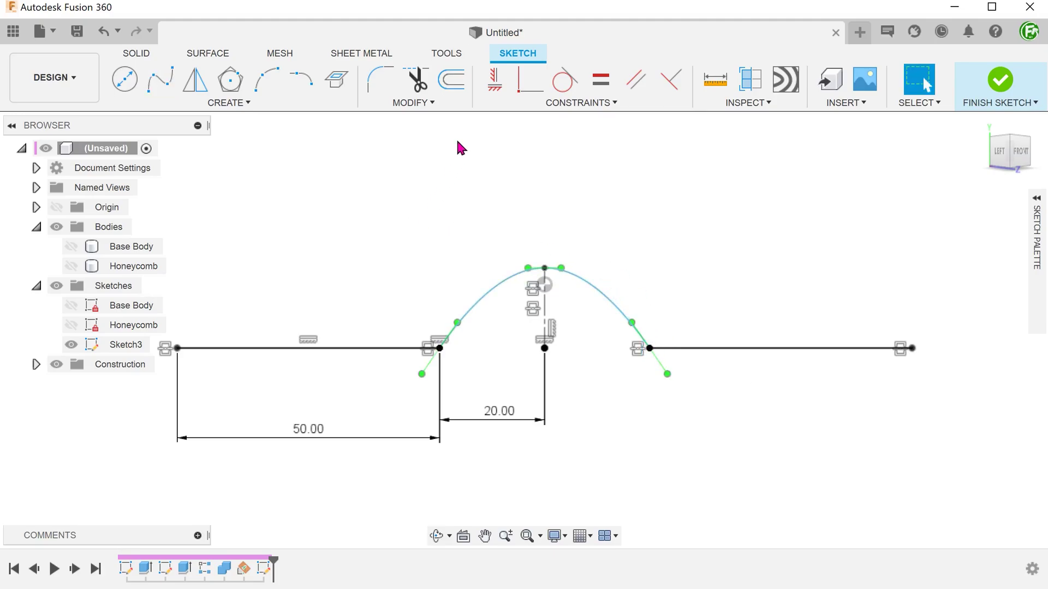
Apply a Horizontal/Vertical constraint to the spline's tangent handle at its peak so it is horizontal
left_click(494, 80)
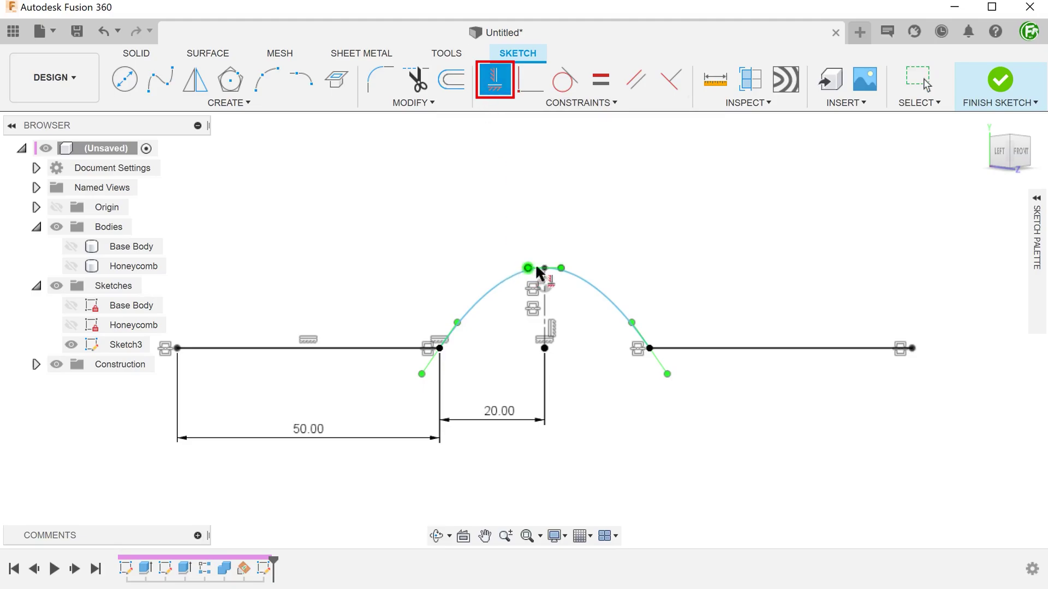
scroll(541, 271, "up", 5)
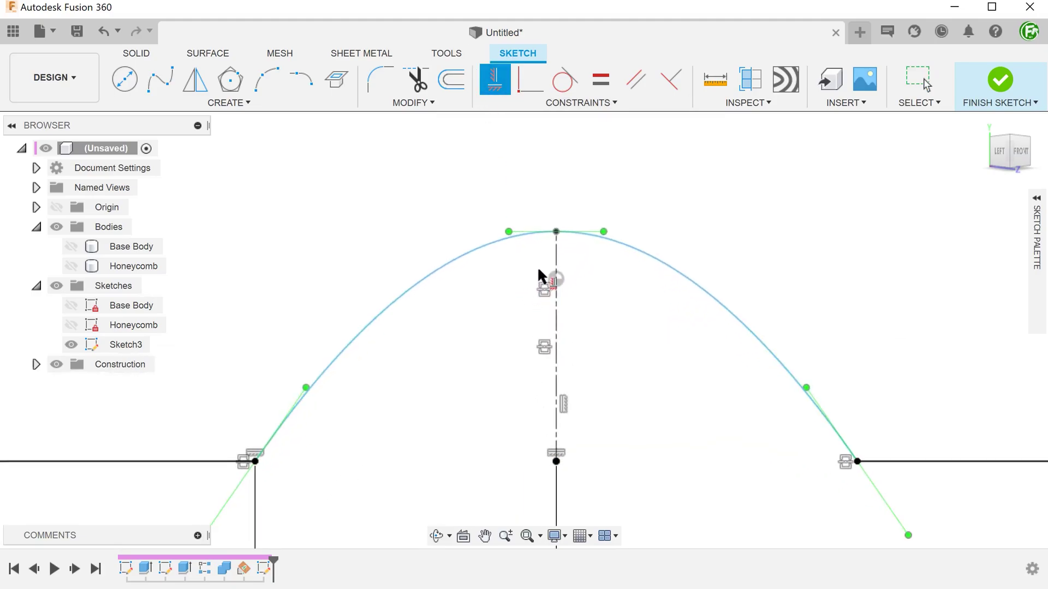
left_click(522, 230)
key("Escape")
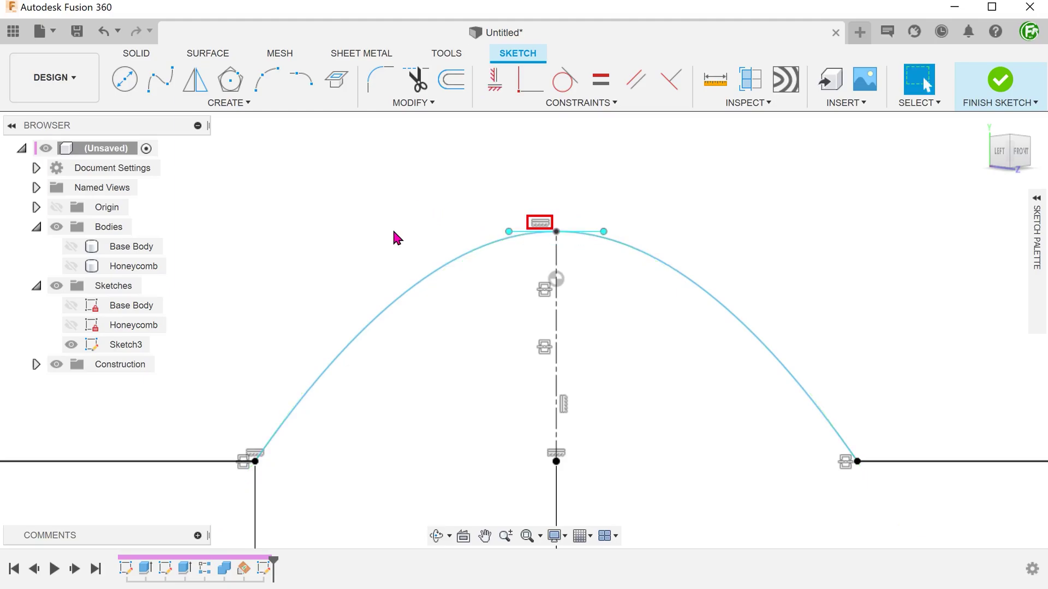
Adjust the spline slightly by moving its tangent handles at the peak and at both lower ends
mouse_move(508, 232)
left_mouse_down()
mouse_move(497, 233)
mouse_move(510, 235)
left_mouse_up()
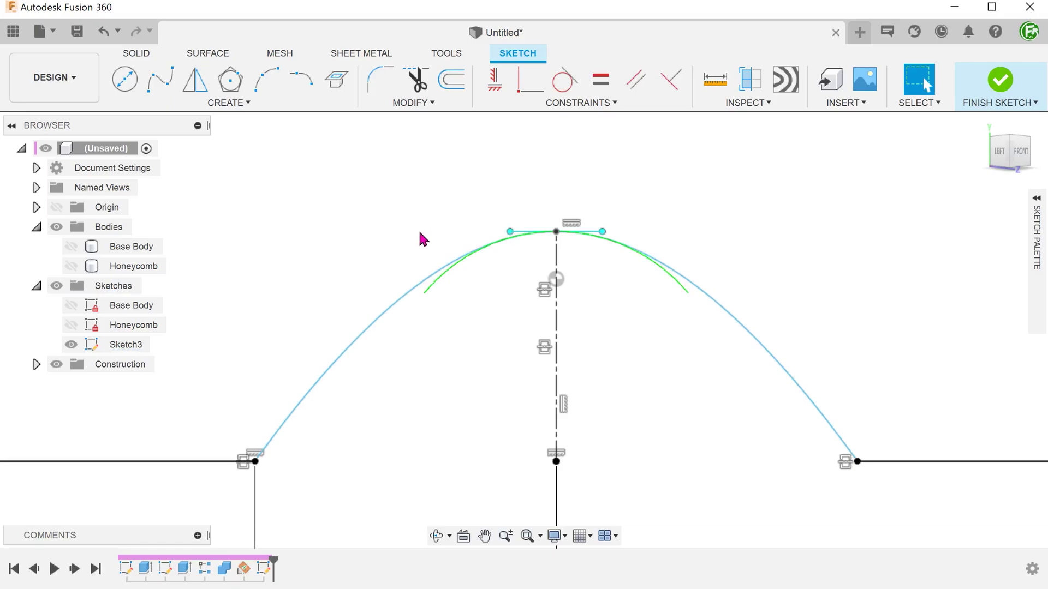
left_click(375, 319)
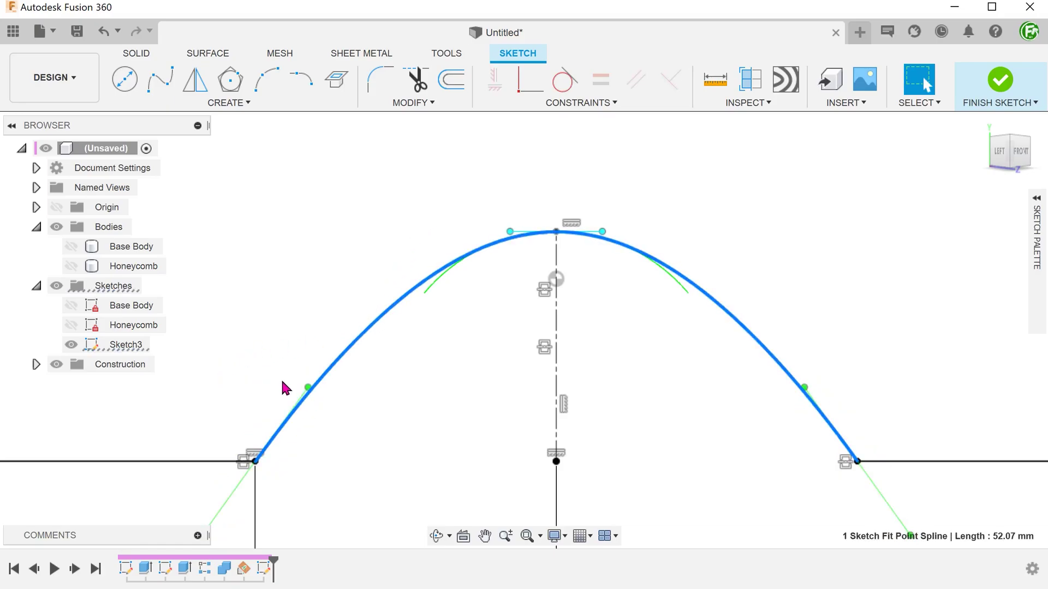
left_click(310, 389)
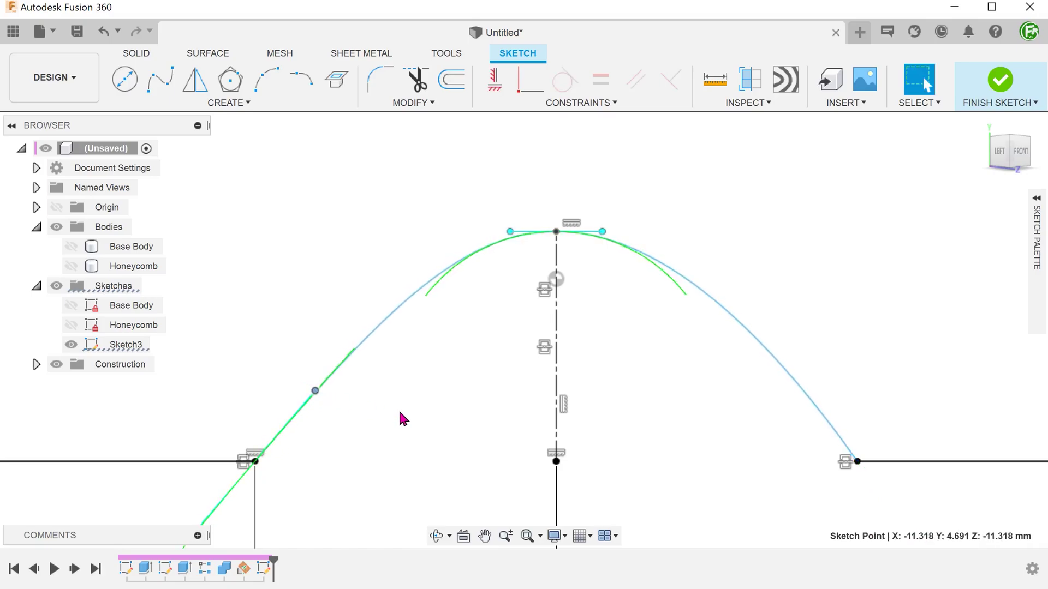
left_click(791, 397)
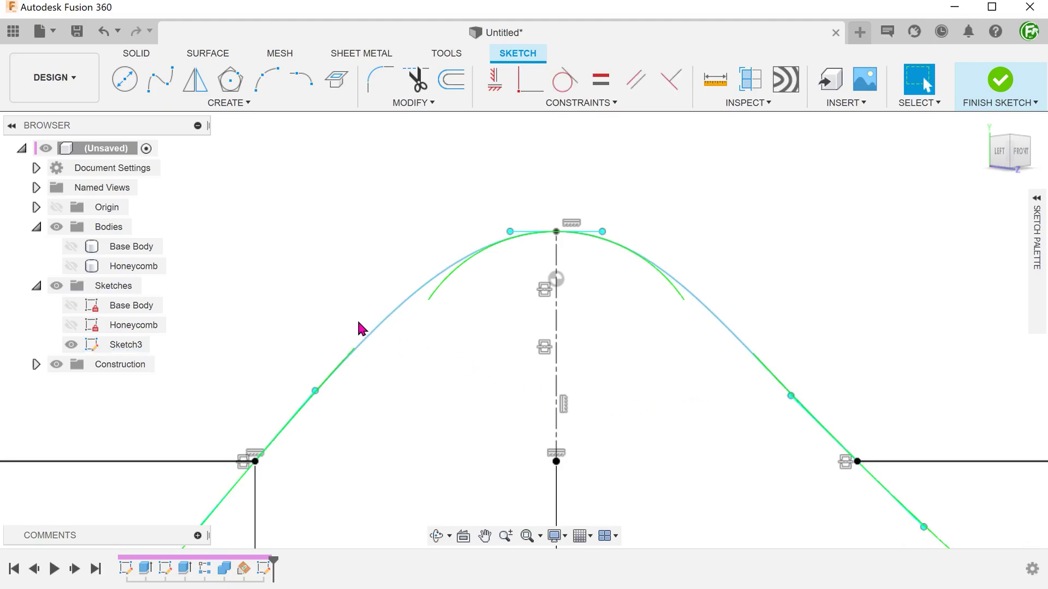
scroll(349, 312, "down", 1)
scroll(349, 313, "down", 1)
middle_click_drag(316, 290, 329, 236)
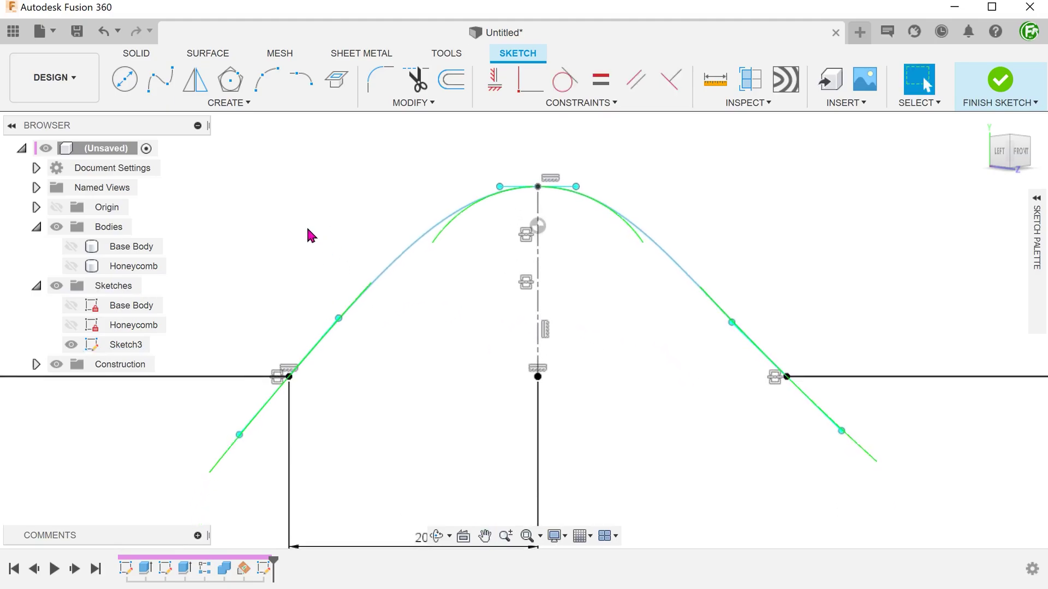
left_click(282, 216)
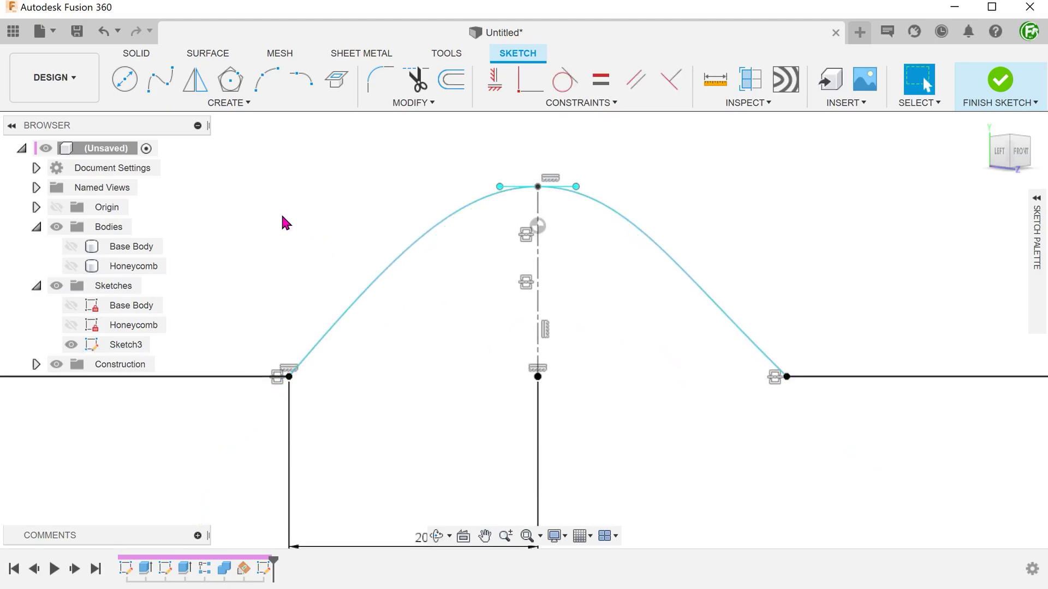
Make the upper points of the spline's two end handles symmetric about the centerline, and pull the left one slightly inward
left_click(547, 105)
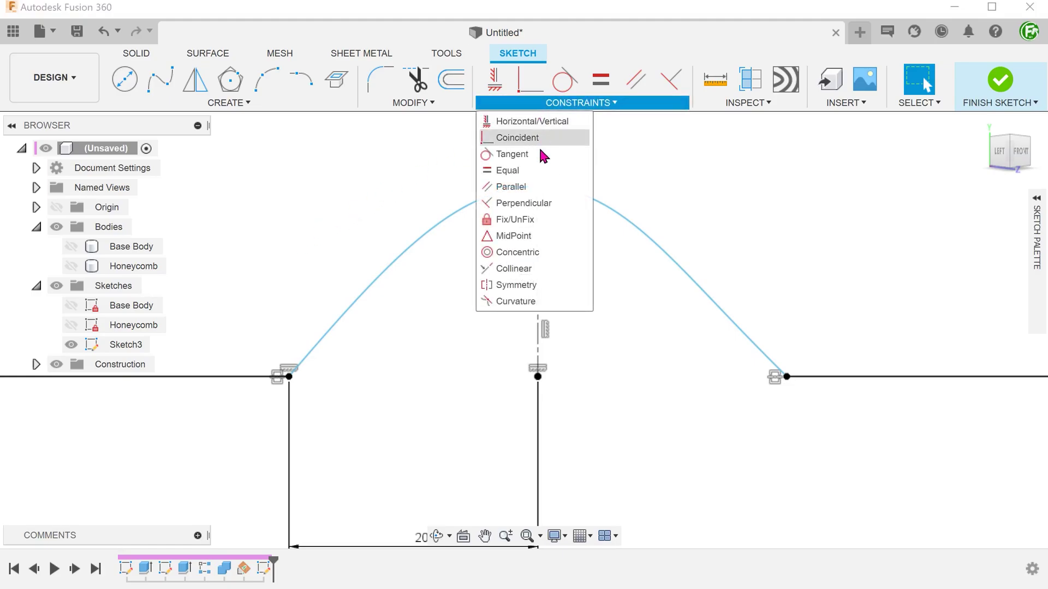
left_click(548, 286)
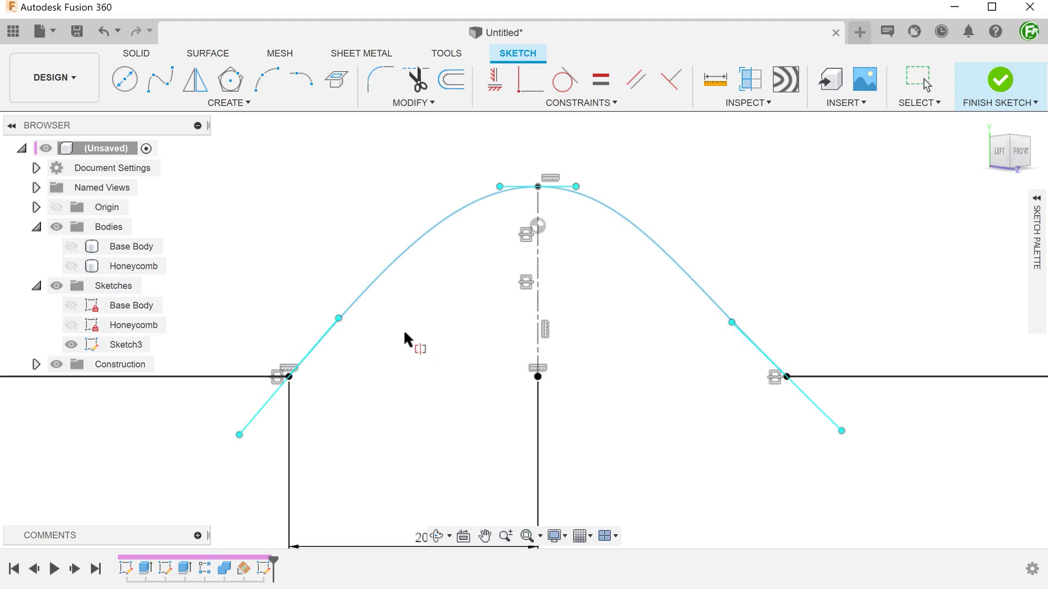
left_click(338, 318)
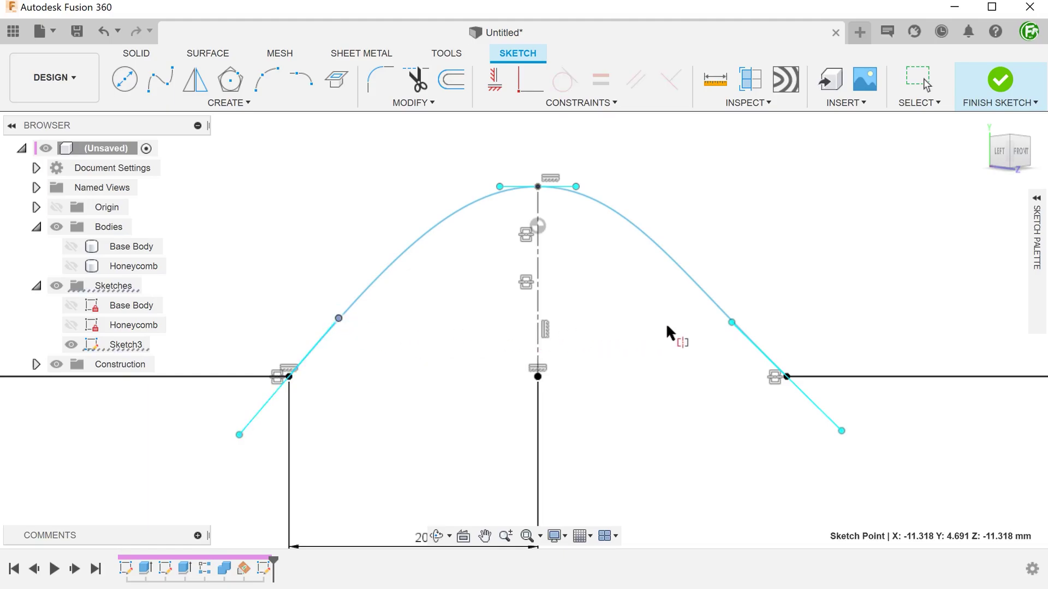
left_click(731, 323)
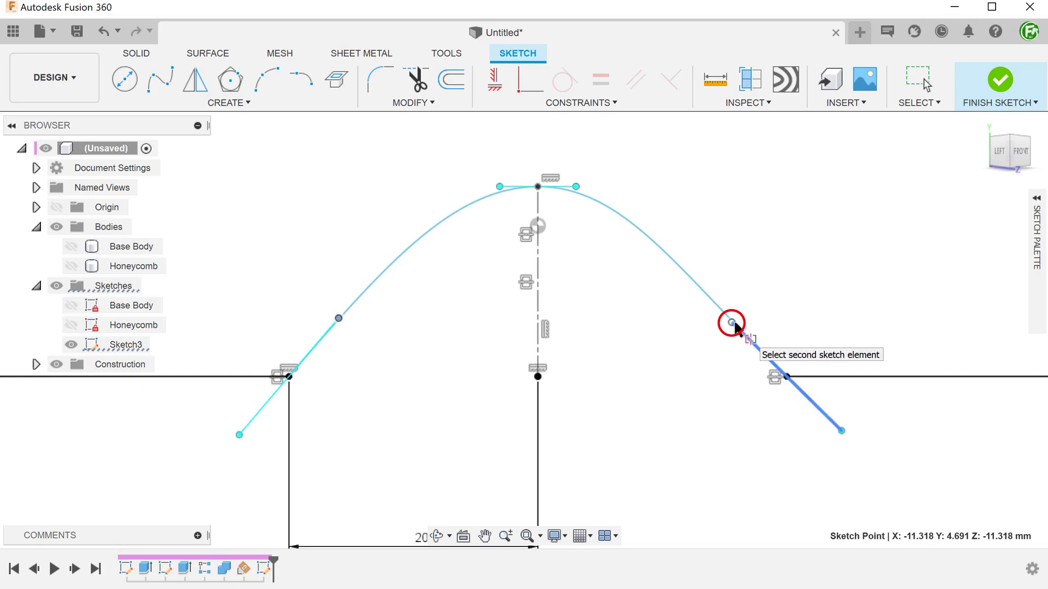
left_click(732, 323)
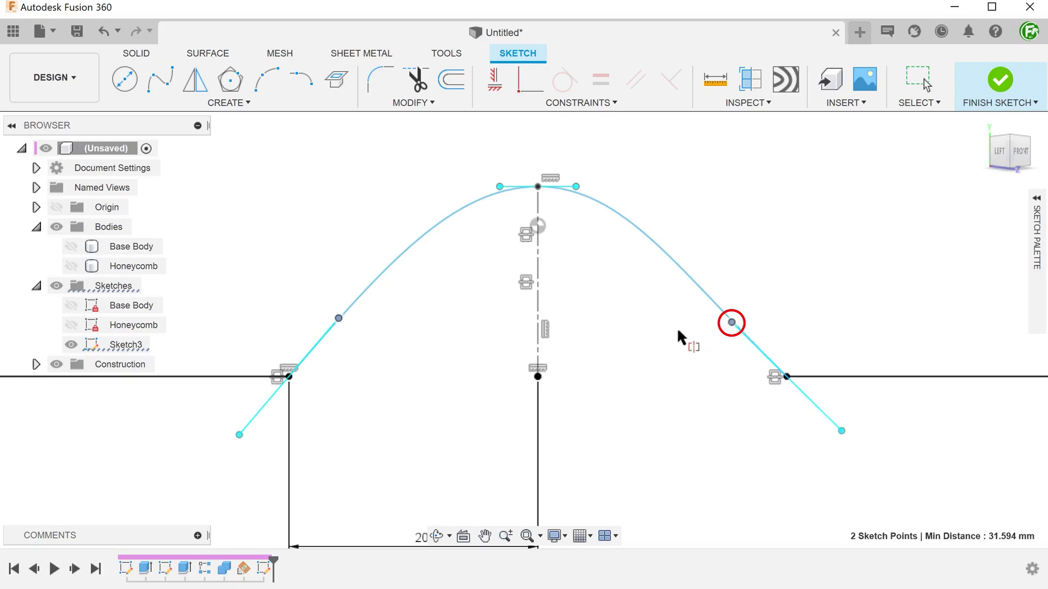
left_click(538, 293)
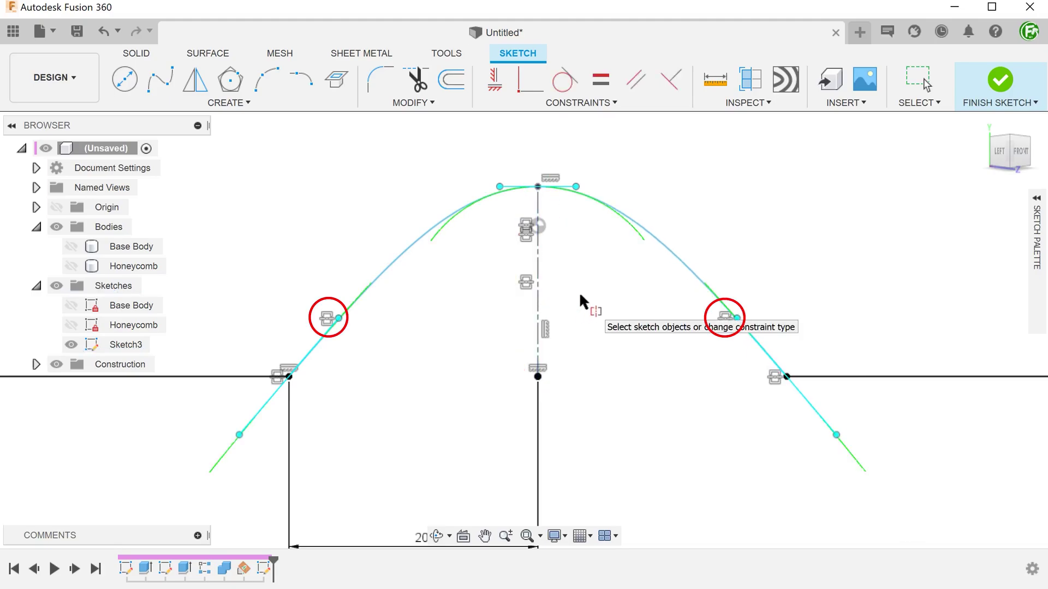
key("Escape")
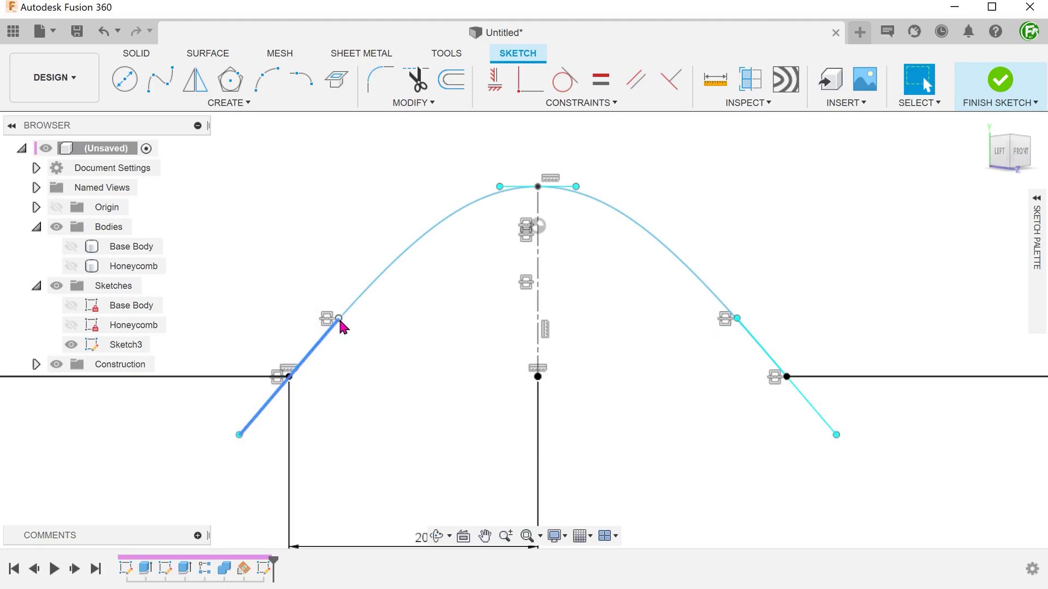
mouse_move(338, 319)
left_mouse_down()
mouse_move(349, 338)
mouse_move(369, 321)
left_mouse_up()
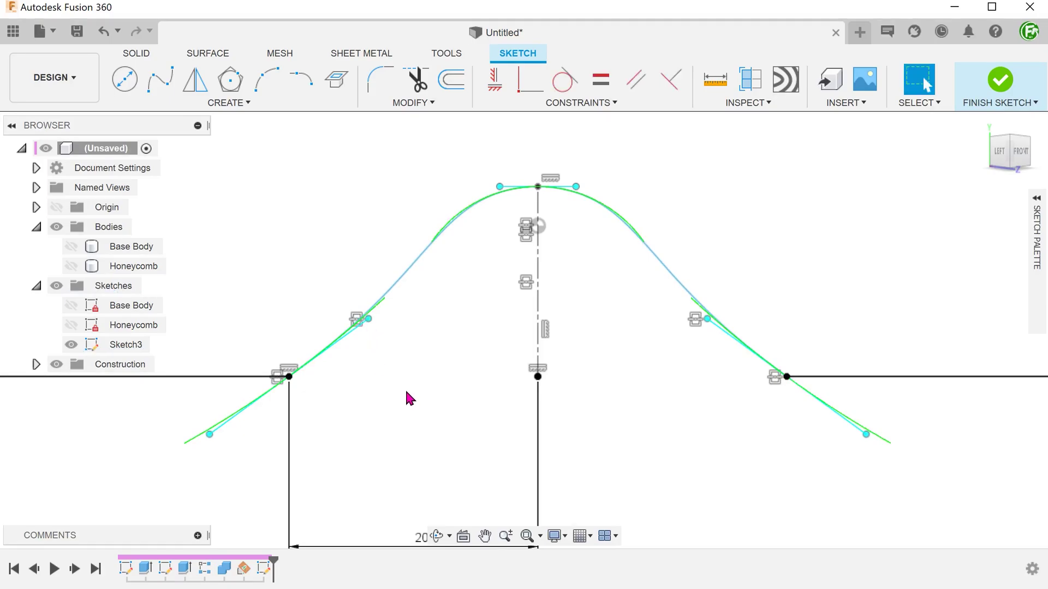
Apply a Tangent constraint between the spline and the 50 mm horizontal line
left_click(562, 85)
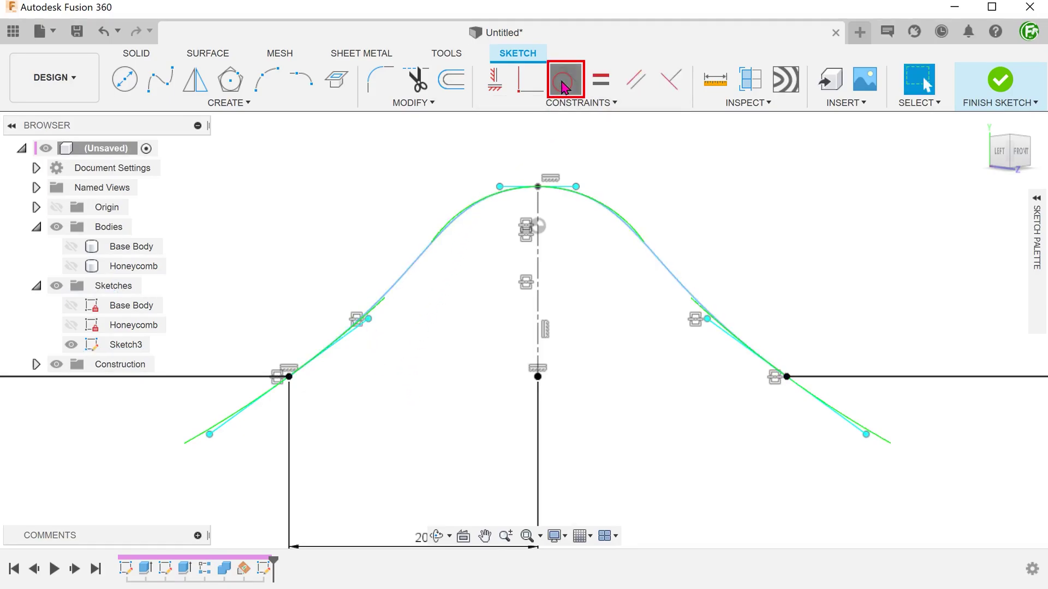
left_click(404, 273)
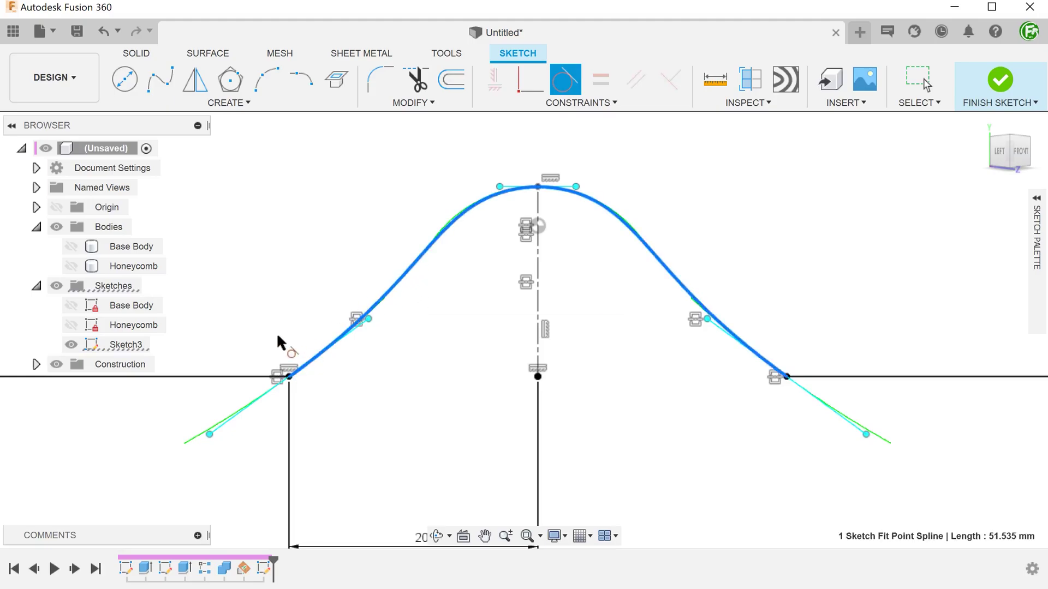
left_click(231, 375)
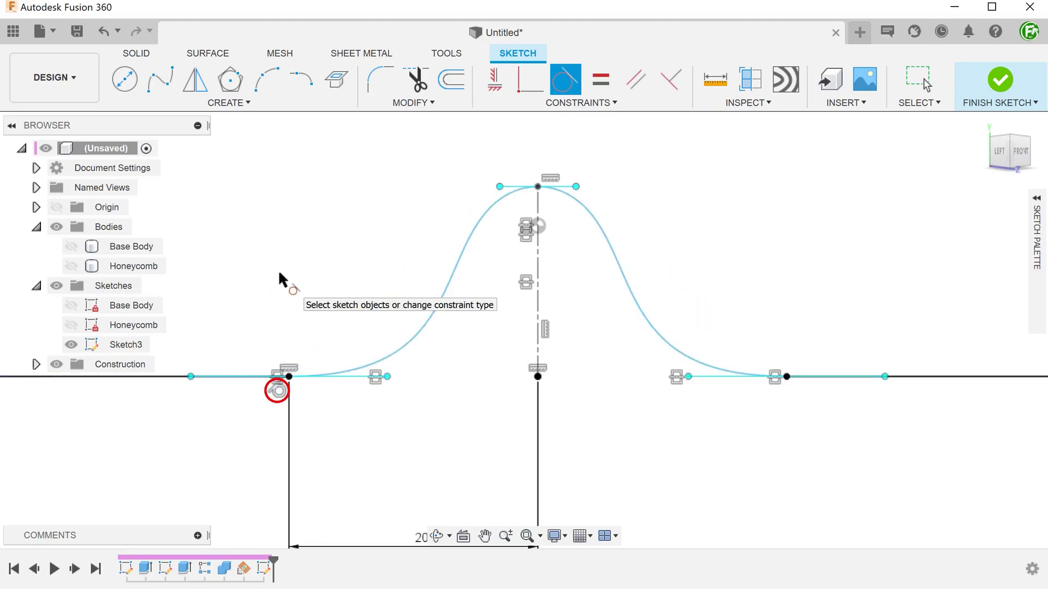
Dimension the tangent handle at the spline's left lower end to 15 mm
key("d")
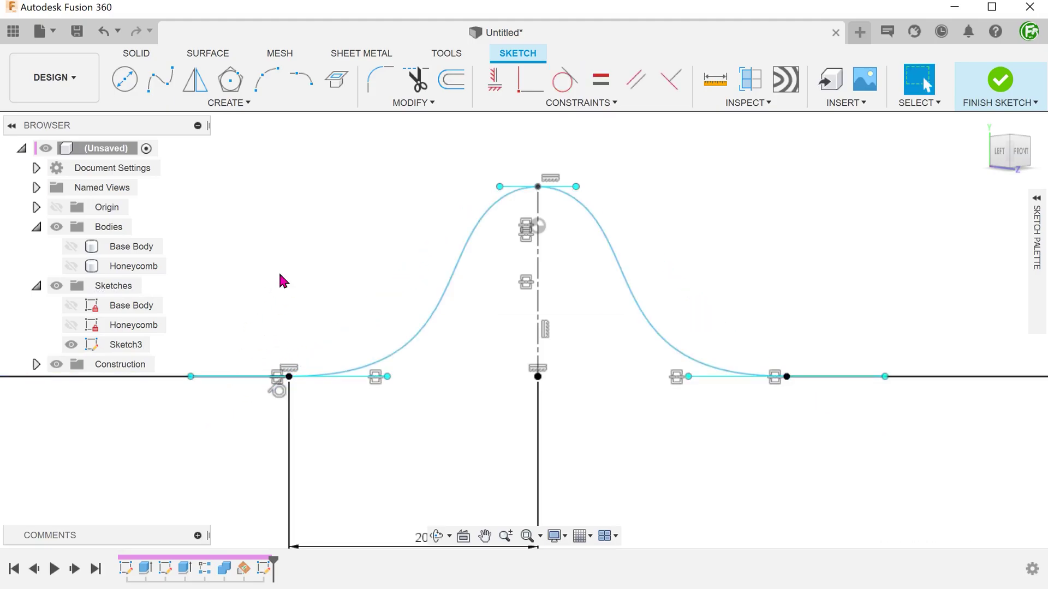
left_click(322, 375)
left_click(322, 415)
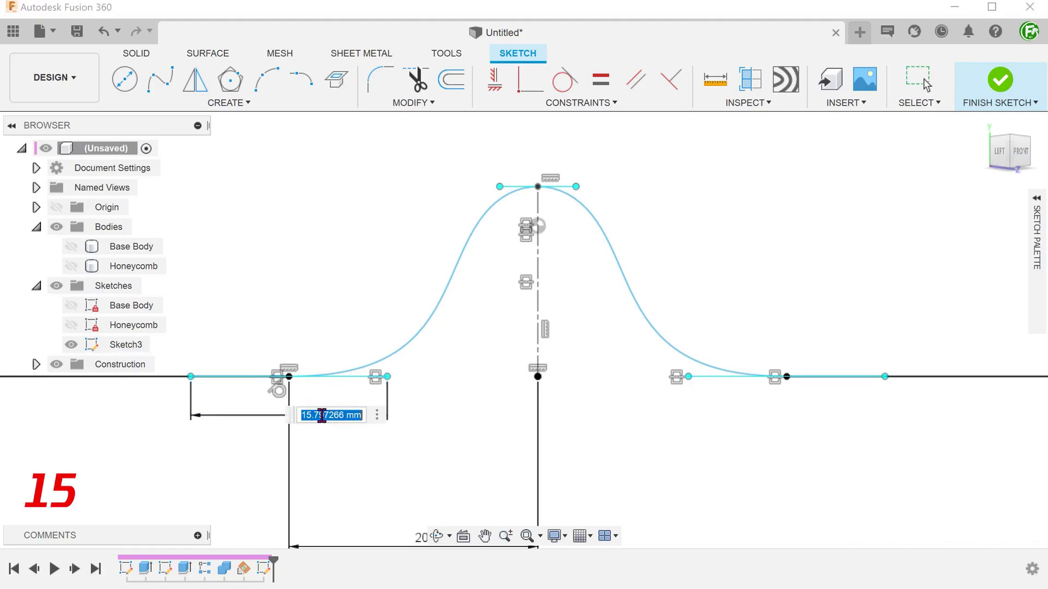
type("15")
key("Return")
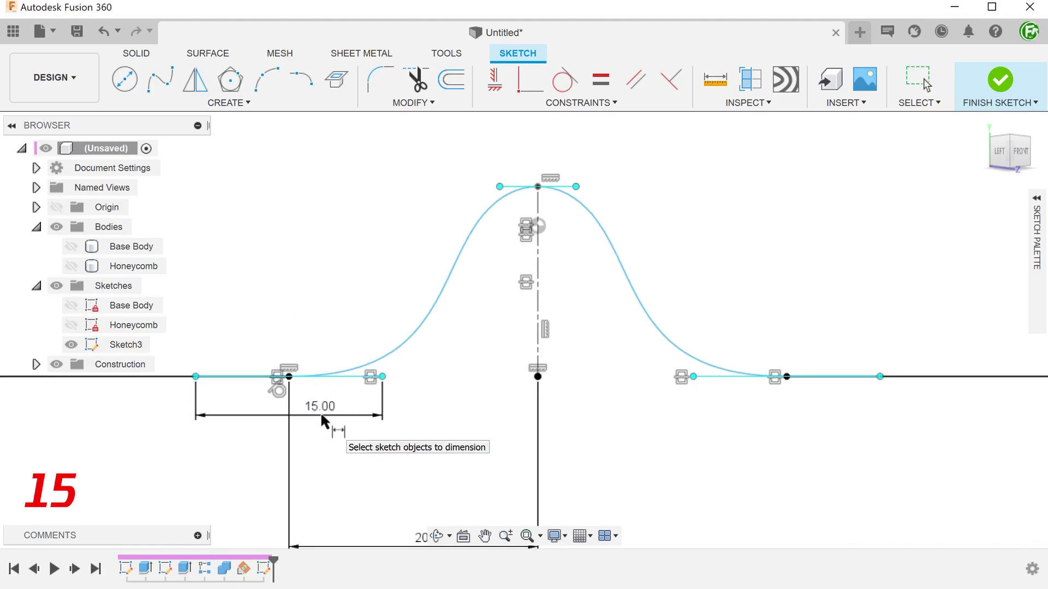
Dimension the horizontal tangent handle at the spline's peak to 9 mm
left_click(514, 186)
left_click(527, 156)
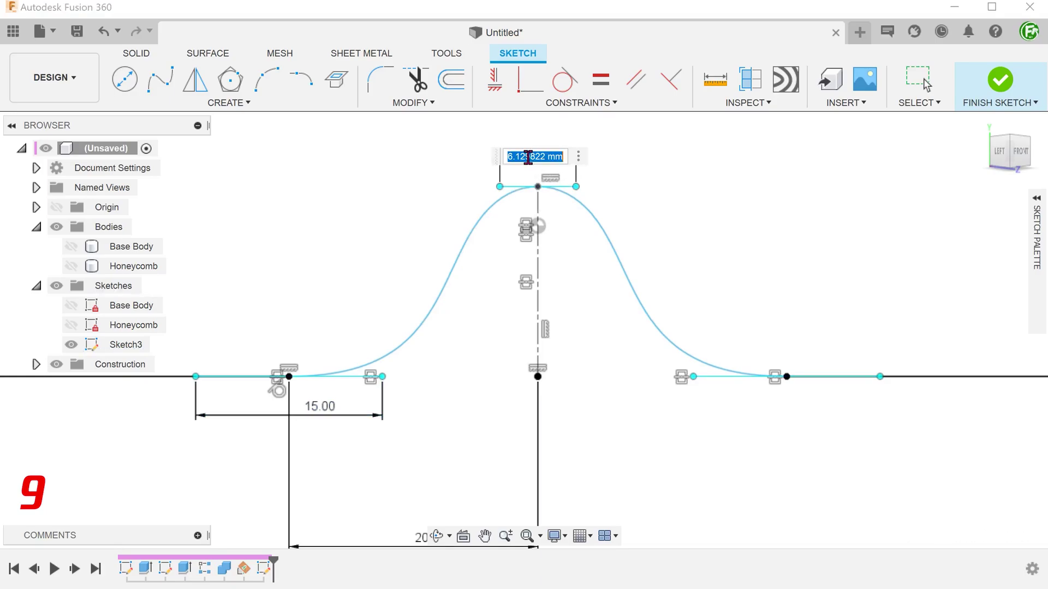
type("9")
key("Return")
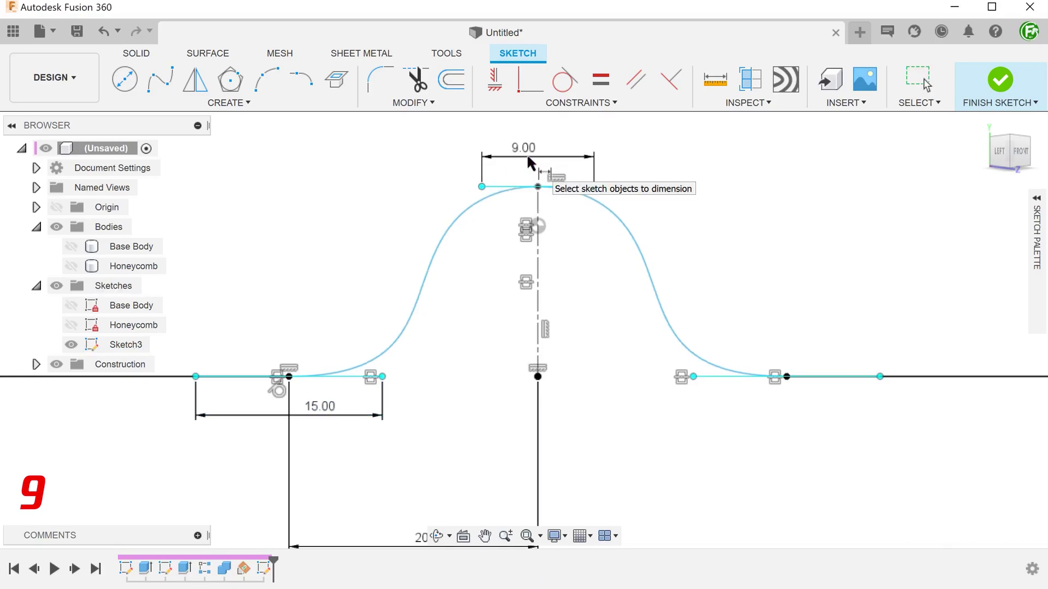
Dimension the vertical centerline under the spline's peak to 2 mm and finish the sketch
left_click(536, 261)
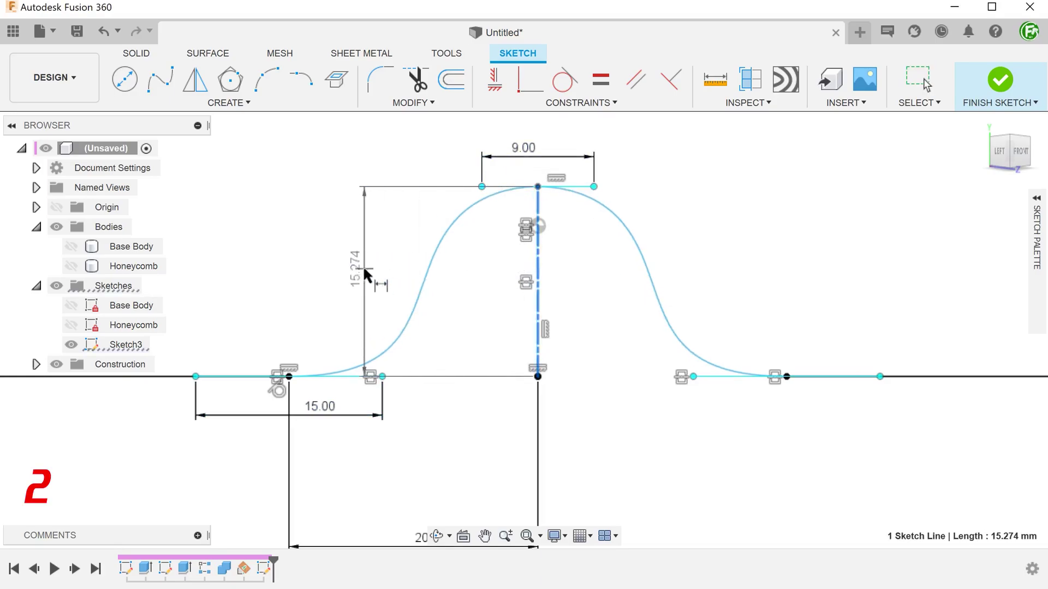
left_click(364, 269)
type("2")
key("Return")
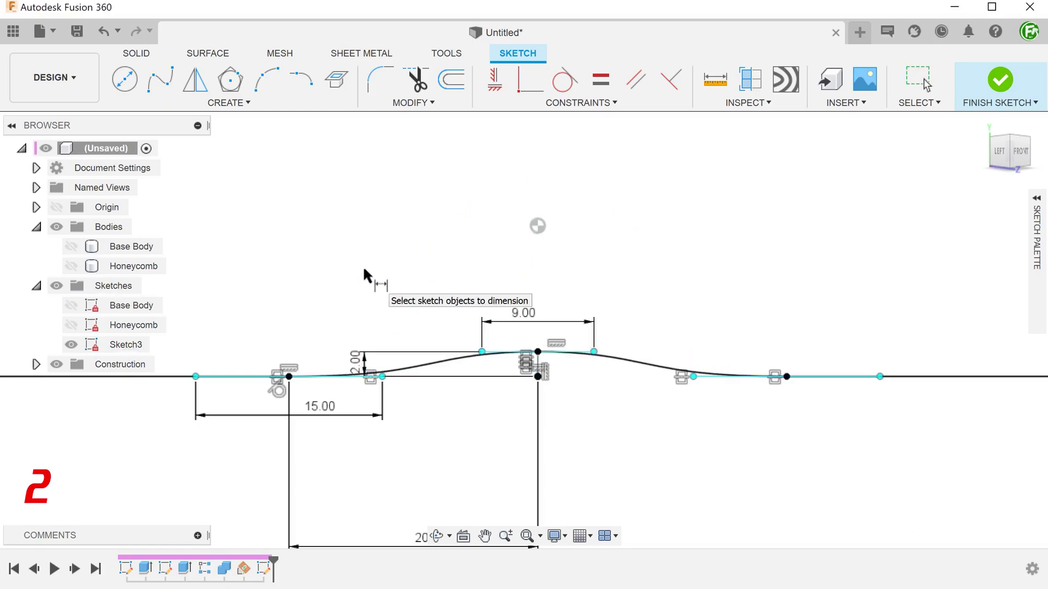
key("Escape")
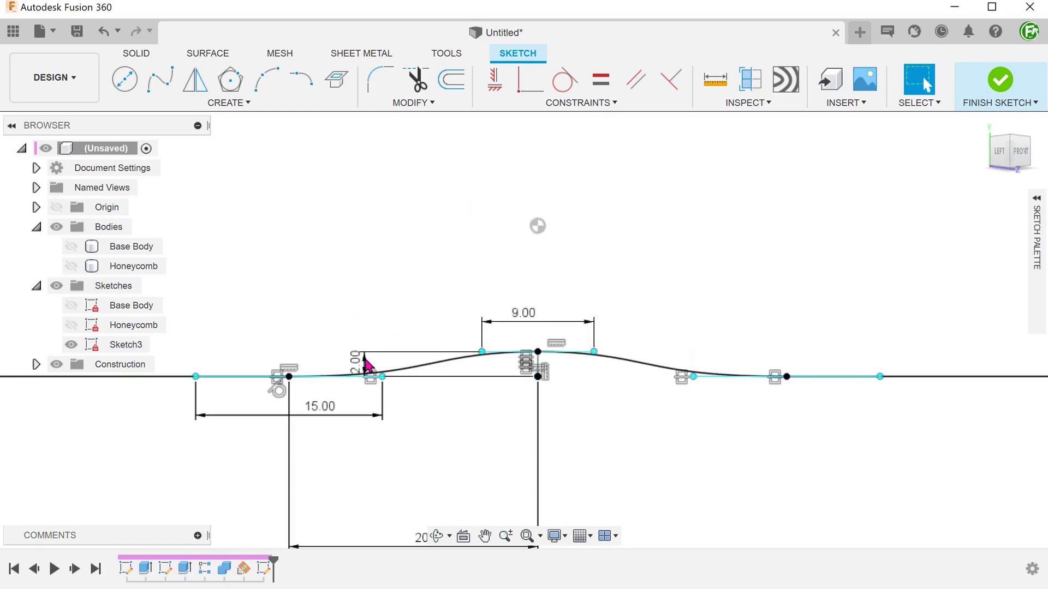
scroll(479, 481, "up", 2)
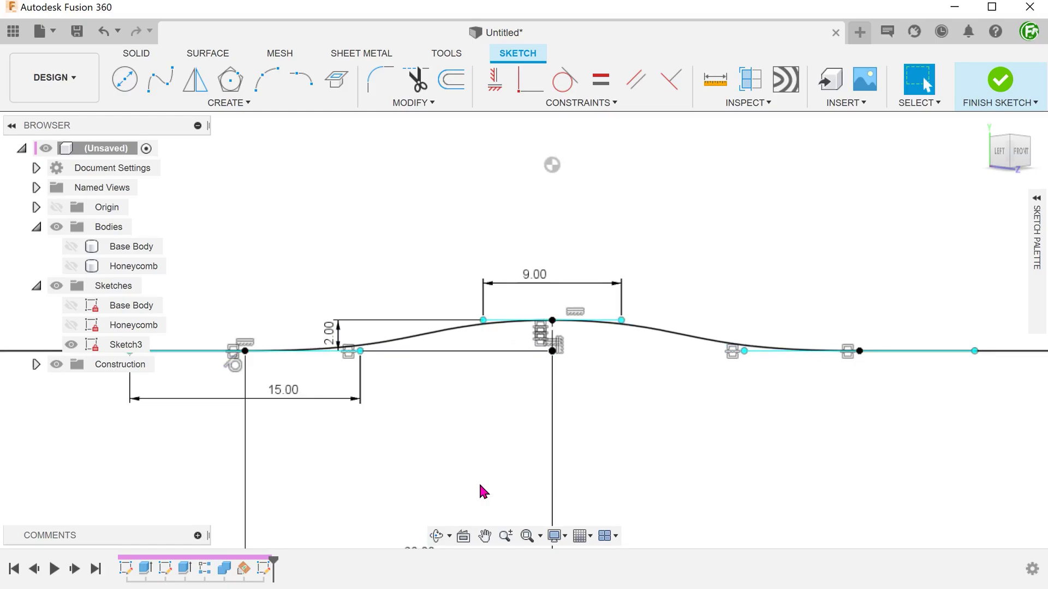
left_click(999, 80)
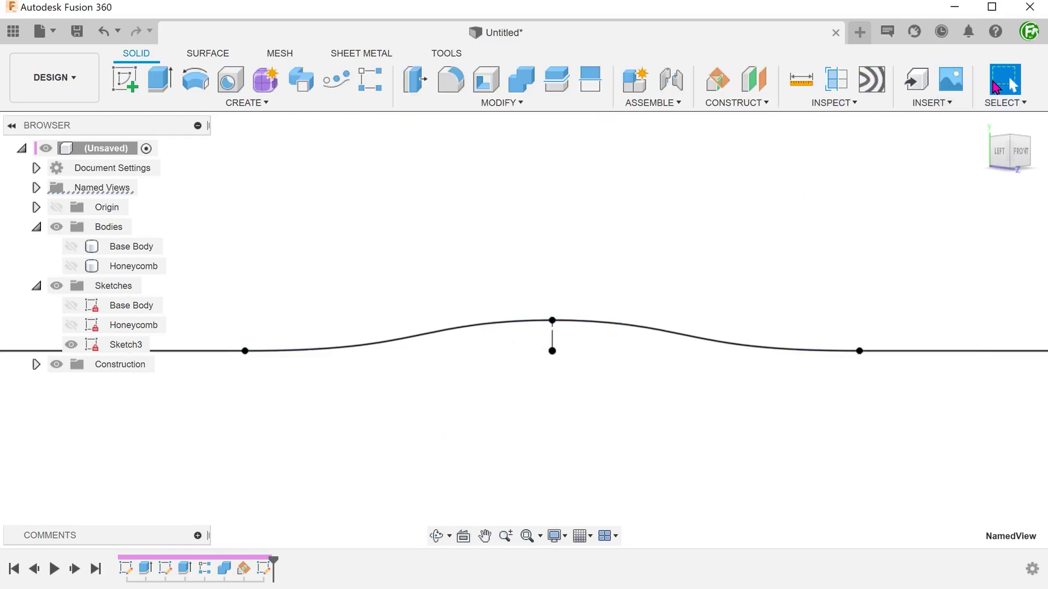
Show the Honeycomb body together with the spline profile and return to the home view
left_click(71, 266)
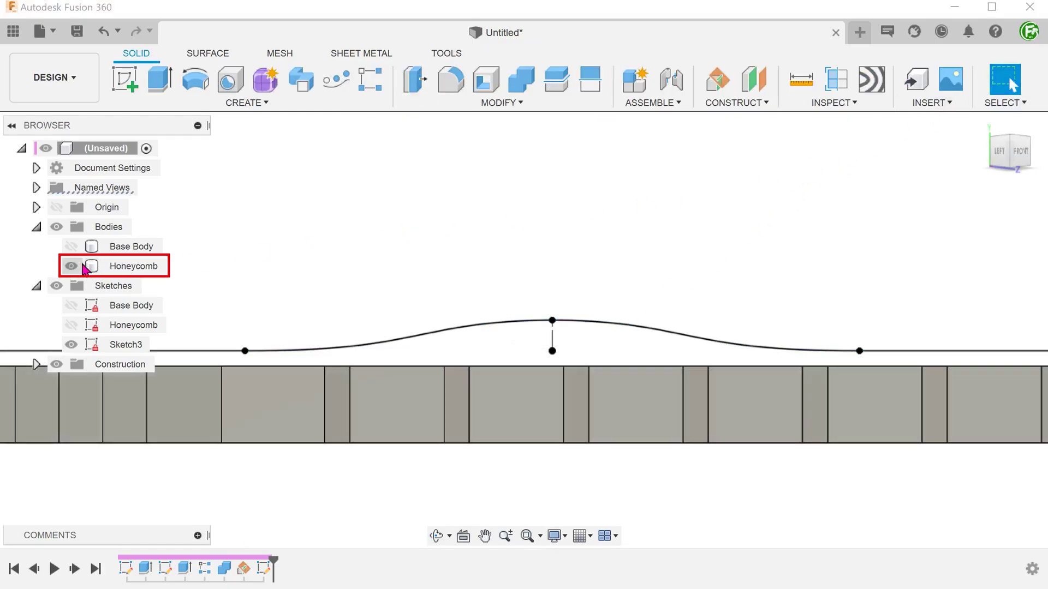
mouse_move(183, 263)
middle_mouse_down("shift")
mouse_move(262, 278)
mouse_move(335, 403)
mouse_move(351, 408)
mouse_move(344, 394)
mouse_move(319, 401)
middle_mouse_up("shift")
scroll(250, 274, "down", 3)
double_click(324, 332)
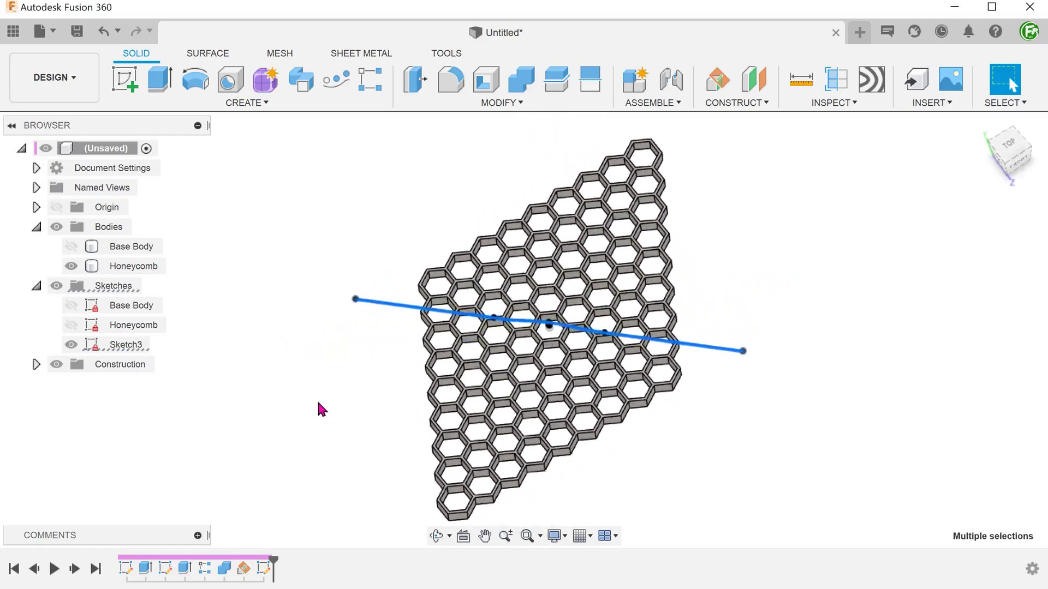
left_click(307, 385)
key("F6")
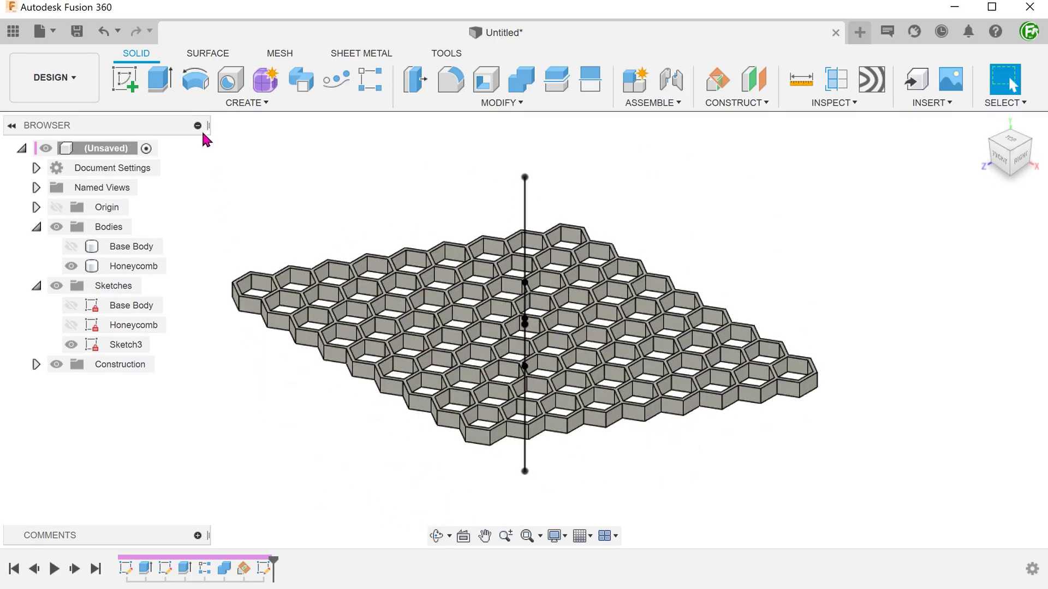
Extrude the chained spline profile as a new surface body, symmetric, about 83 mm to each side so it covers the honeycomb
left_click(194, 58)
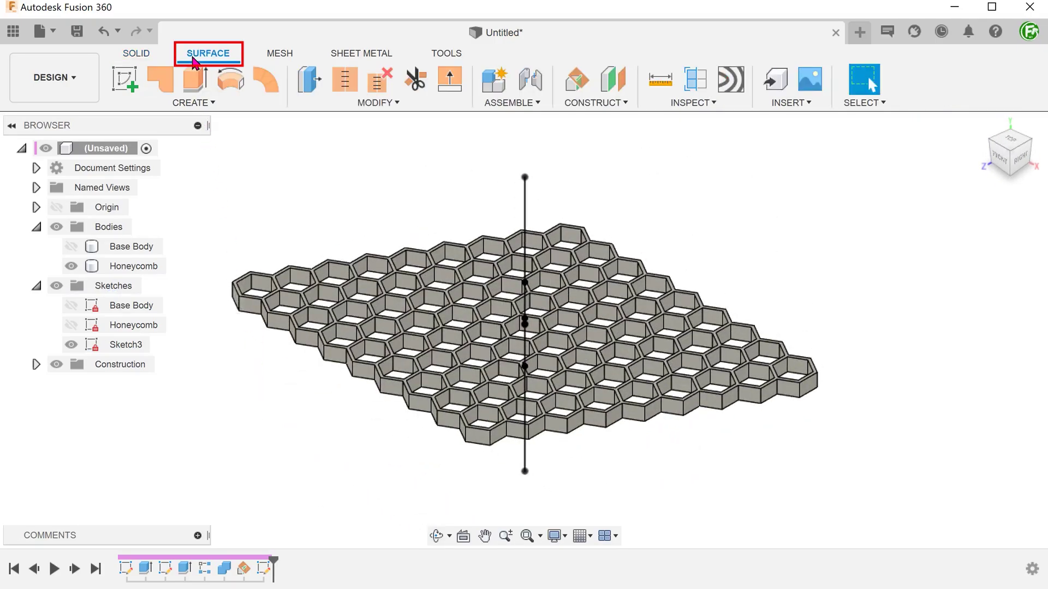
left_click(197, 104)
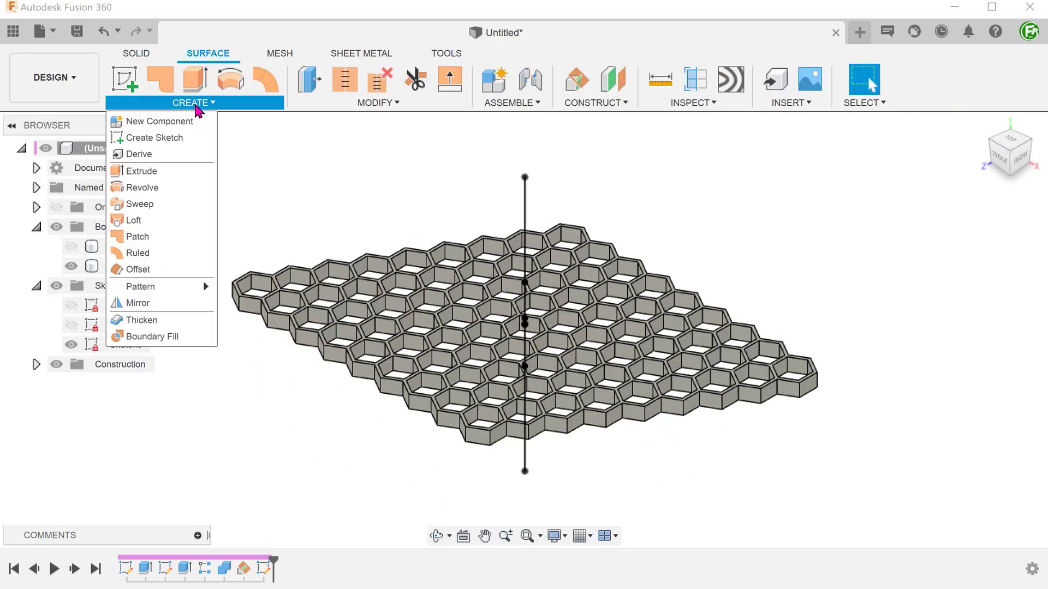
left_click(169, 170)
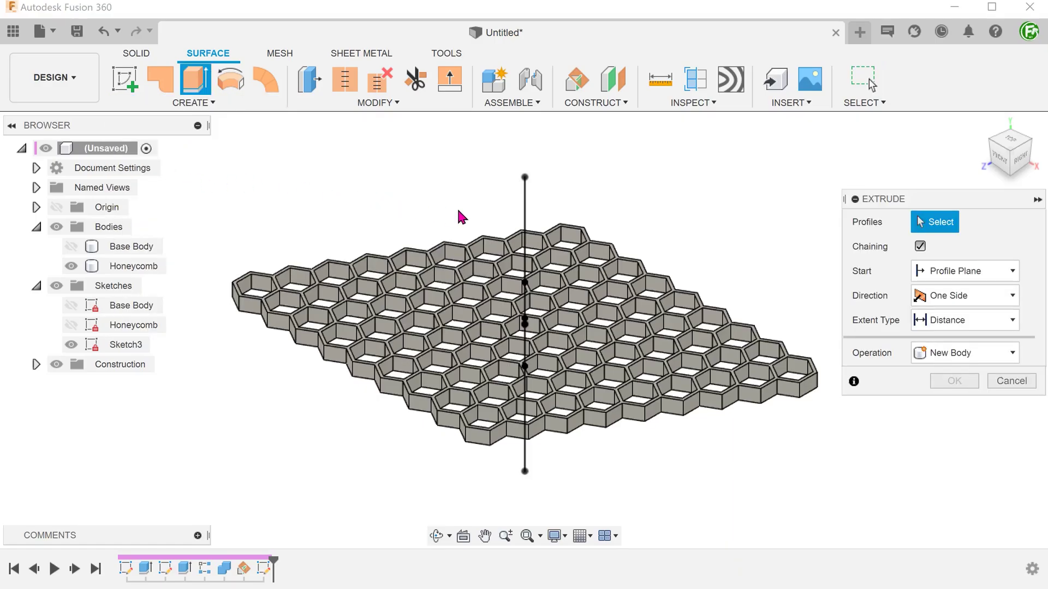
left_click(522, 221)
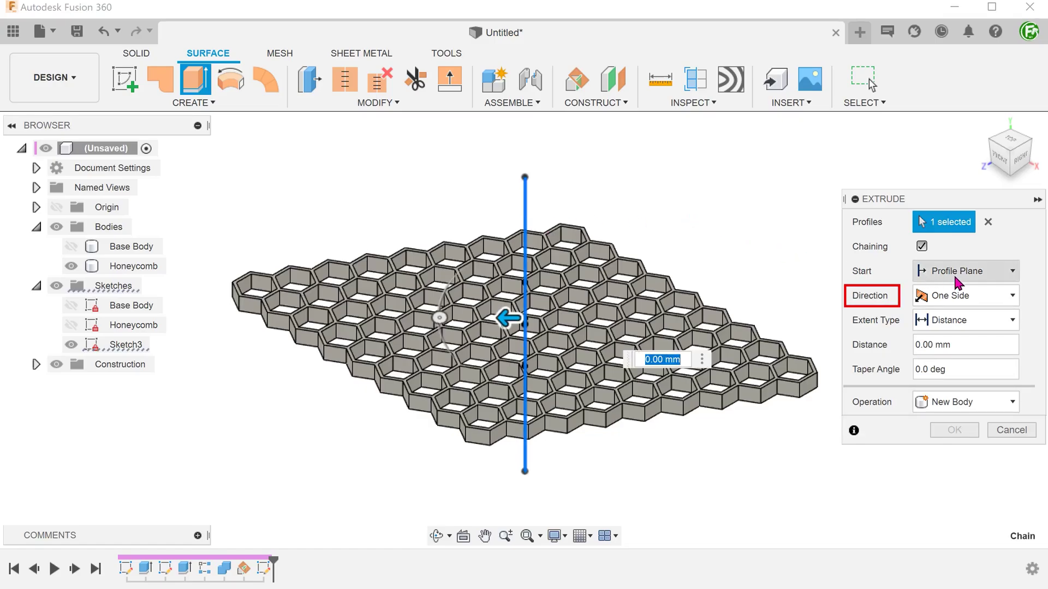
left_click(982, 295)
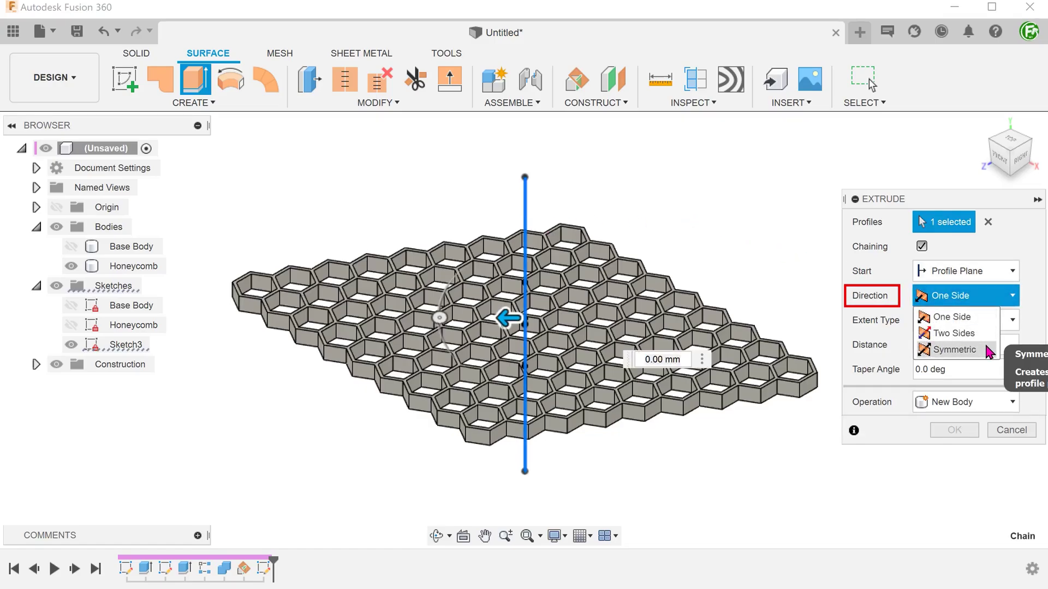
left_click(955, 350)
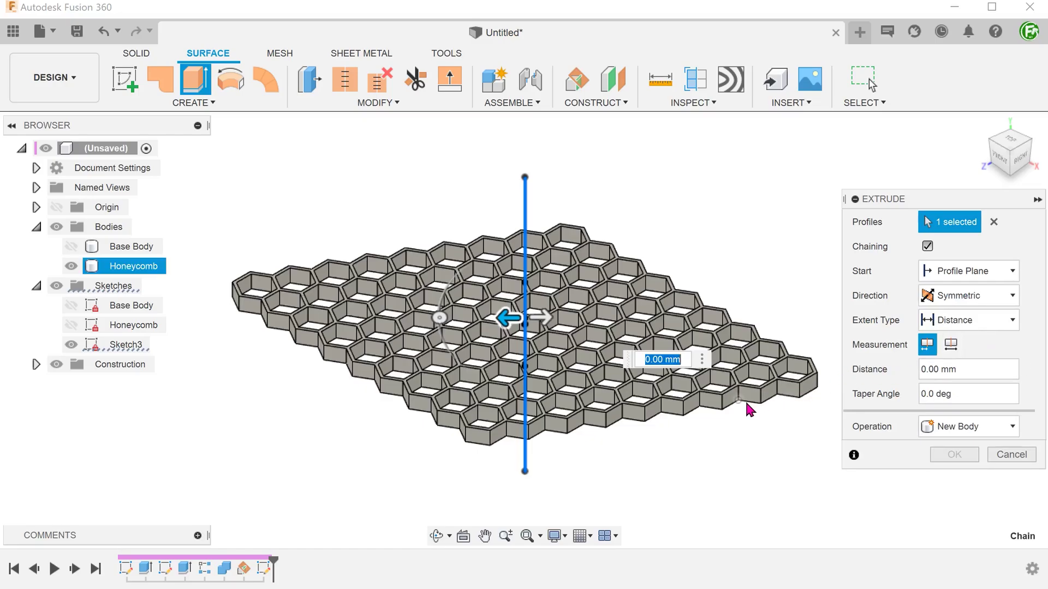
middle_click_drag(737, 407, 505, 316, "shift")
left_click_drag(505, 317, 247, 460)
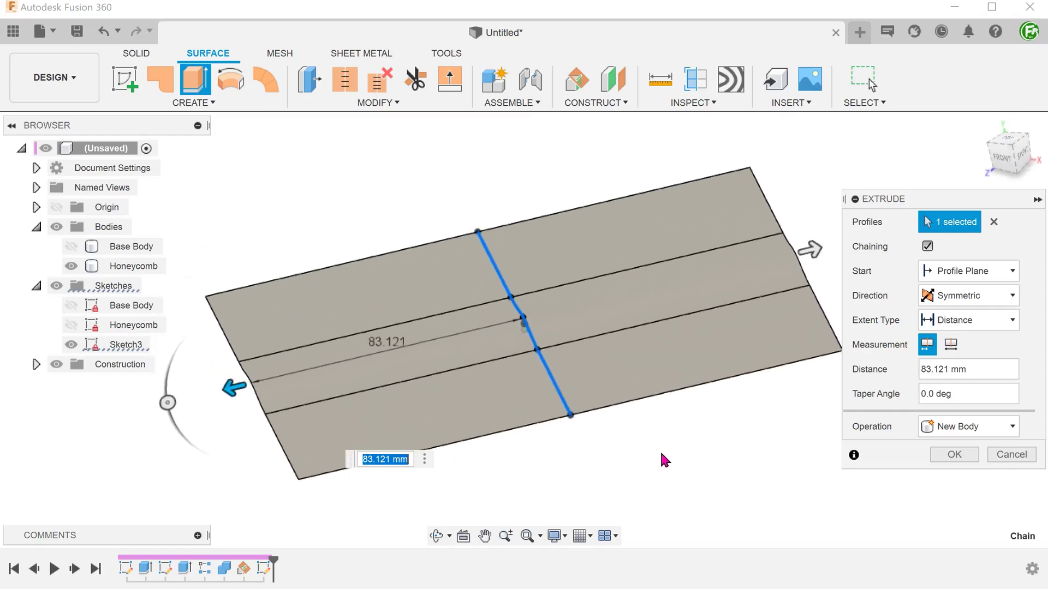
left_click(952, 455)
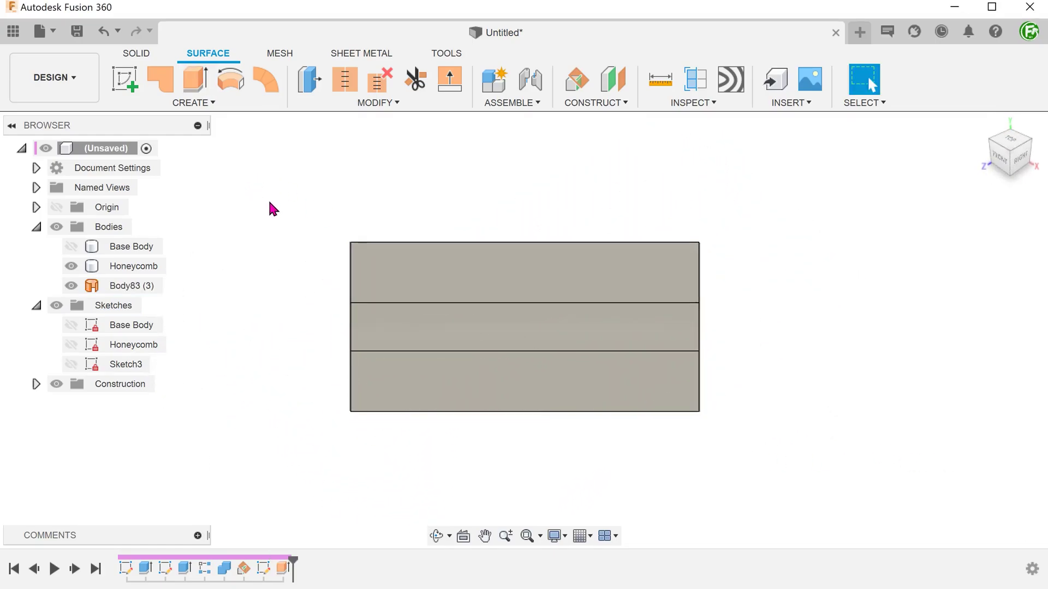
Hide the extruded surface body to expose the honeycomb's top face
left_click(71, 285)
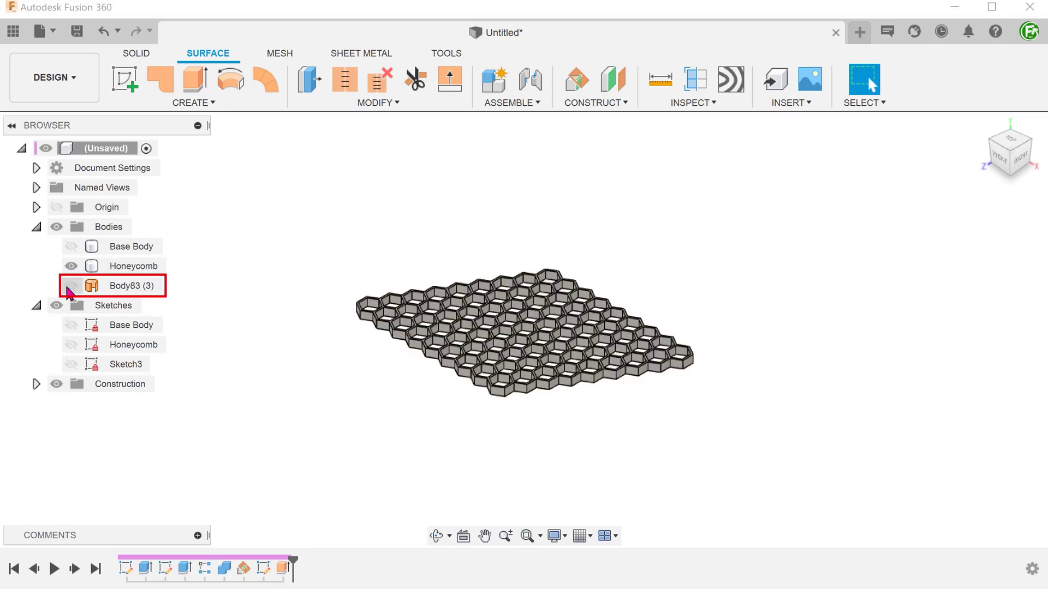
left_click(136, 54)
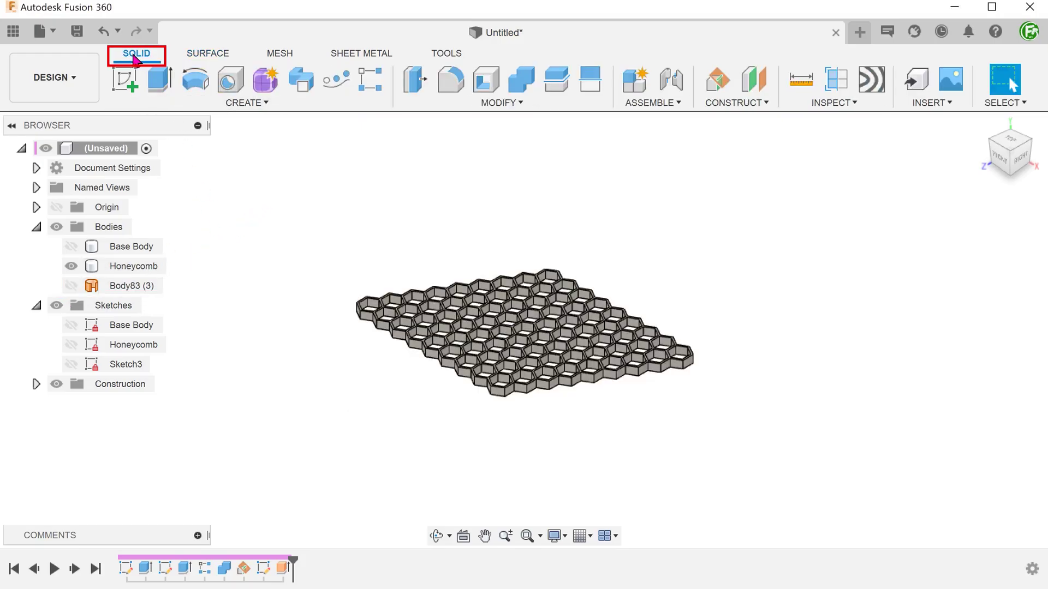
middle_click_drag(250, 249, 295, 398, "shift")
scroll(316, 397, "up", 5)
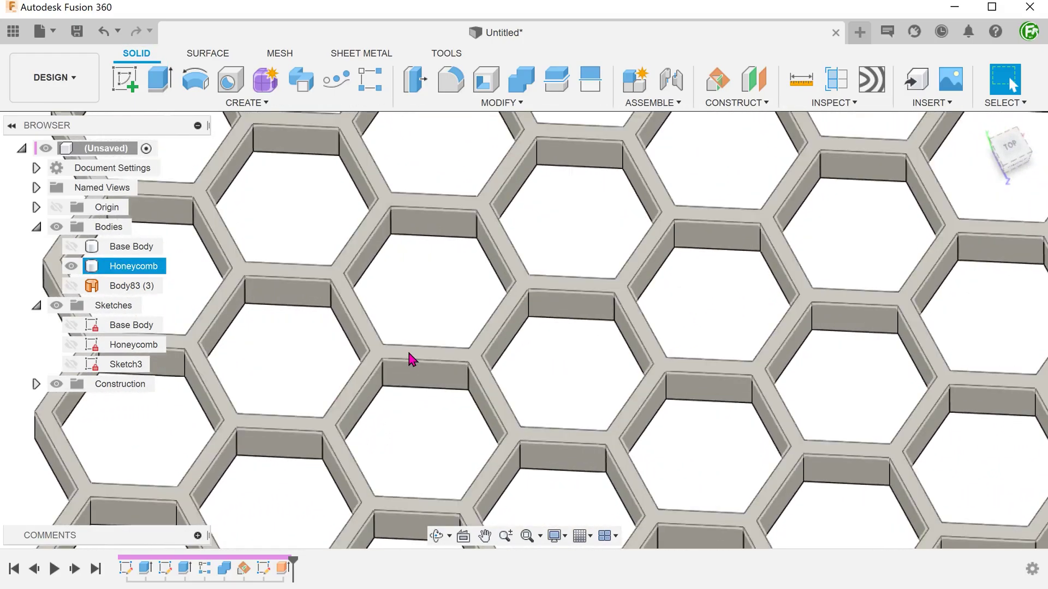
Extrude the honeycomb's top face with extent To Object up to the redisplayed surface body, using the Join operation
left_click(410, 354)
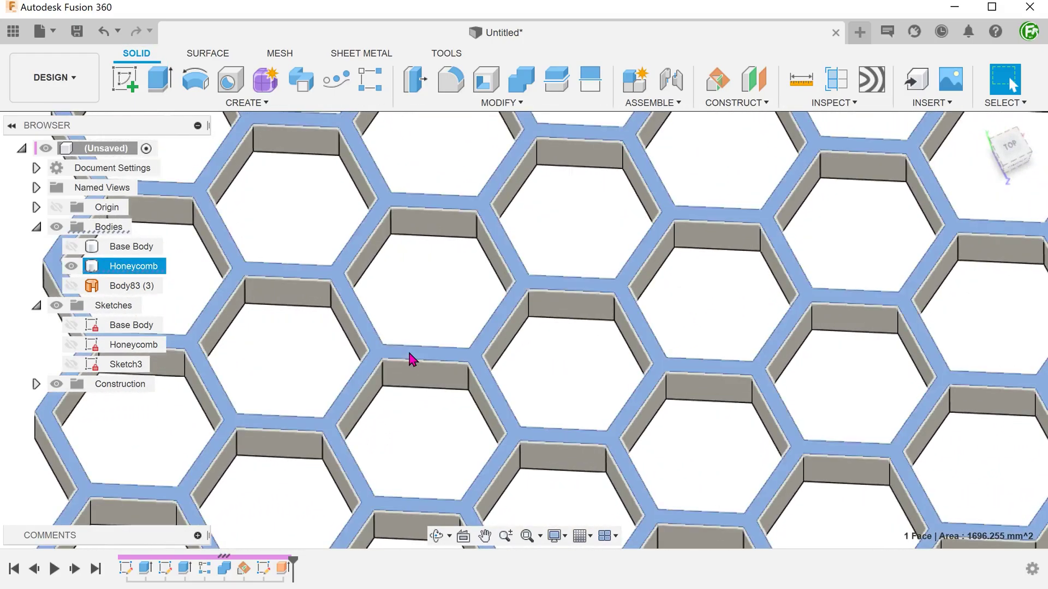
key("e")
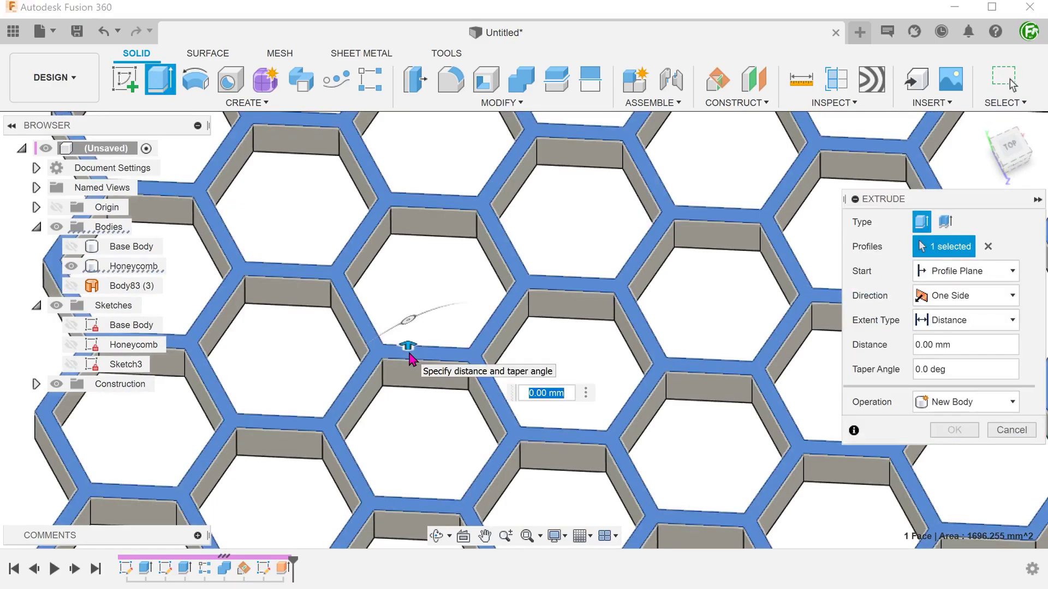
scroll(409, 358, "down", 5)
scroll(409, 360, "down", 5)
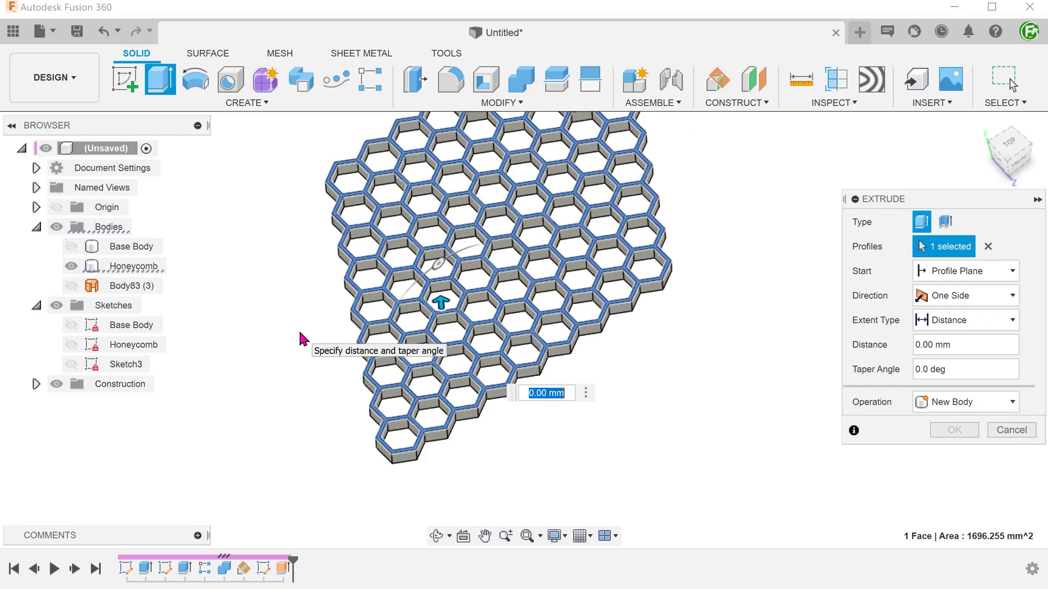
left_click(71, 285)
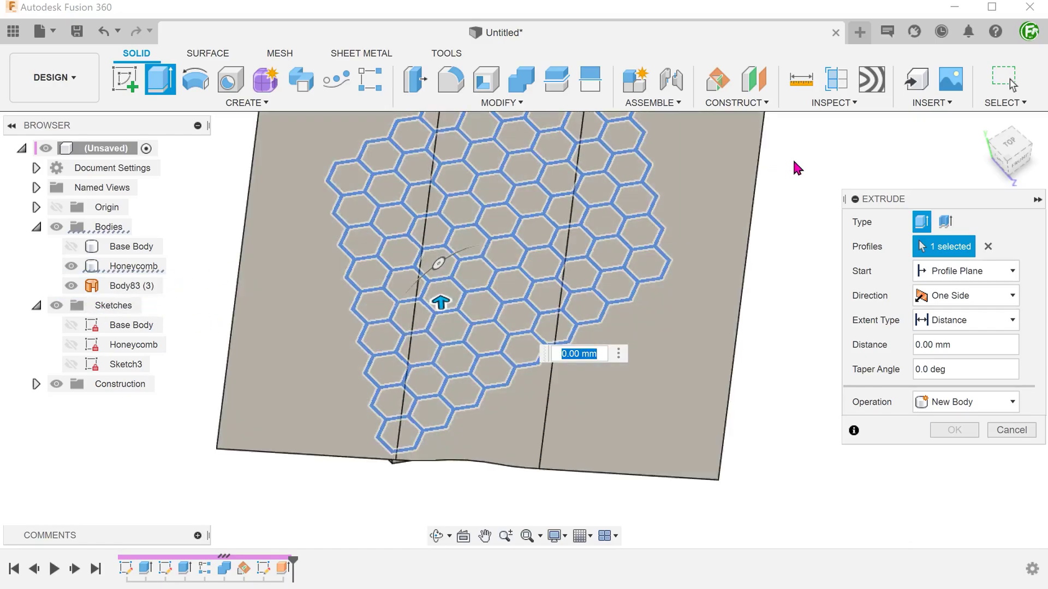
middle_click_drag(798, 159, 994, 158, "shift")
left_click(1009, 161)
scroll(496, 272, "up", 5)
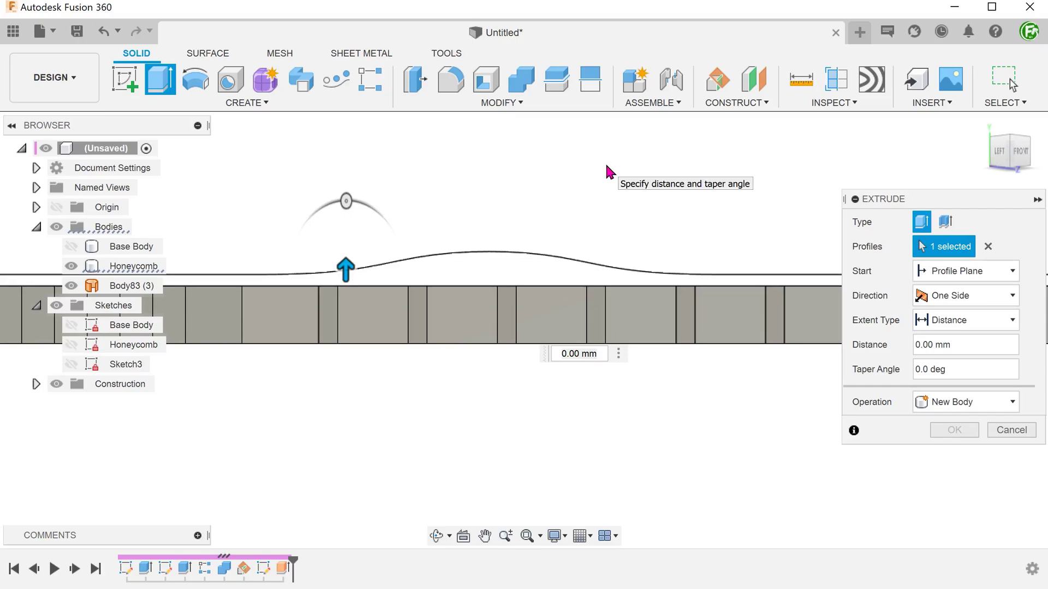
left_click(965, 324)
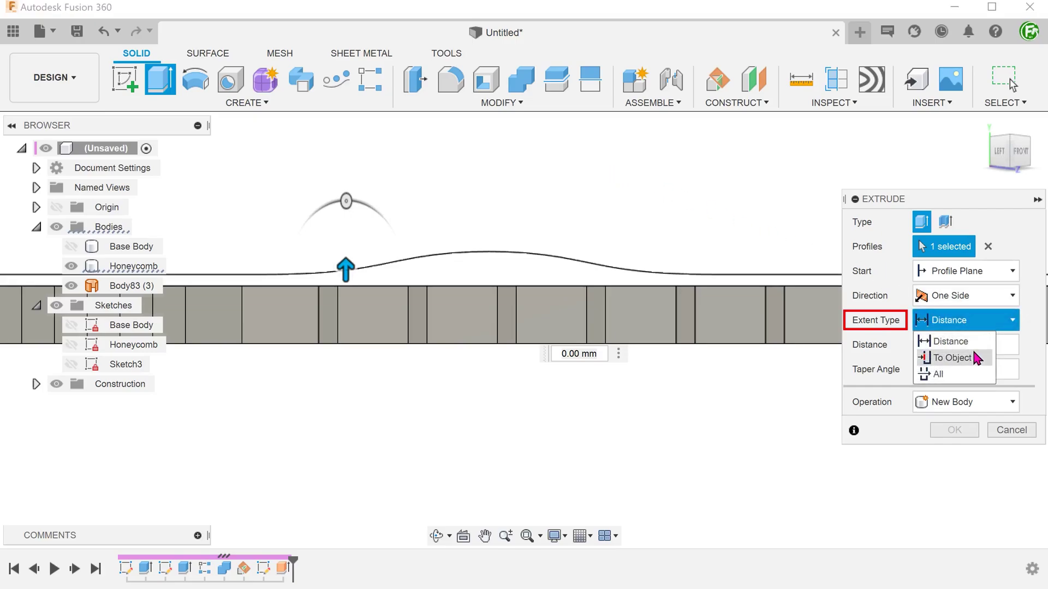
left_click(952, 357)
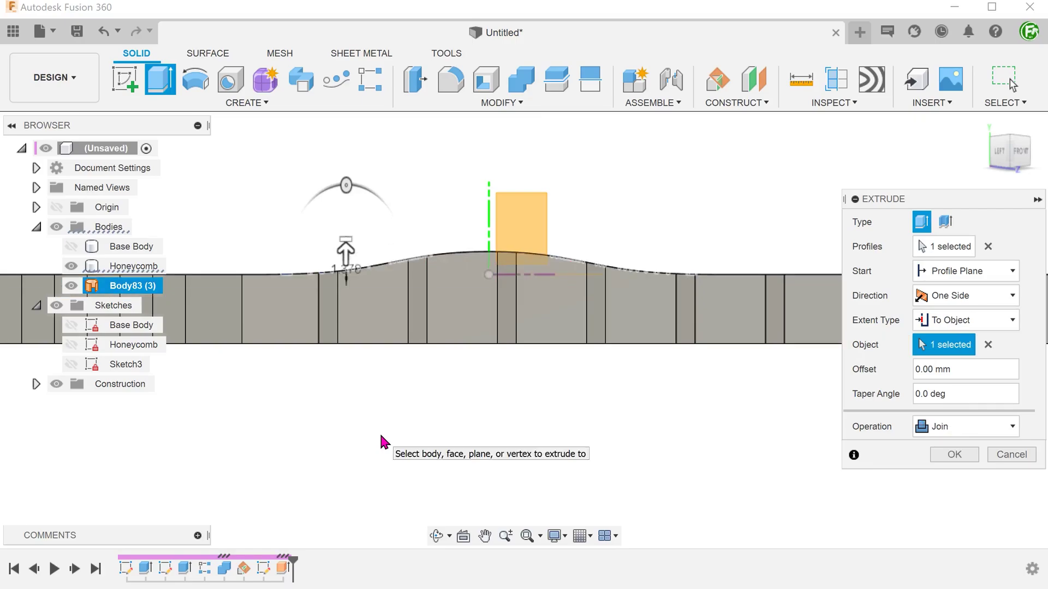
left_click(954, 454)
Hide the surface body and show the Base Body together with the honeycomb
middle_click_drag(419, 412, 411, 413, "shift")
left_click(71, 286)
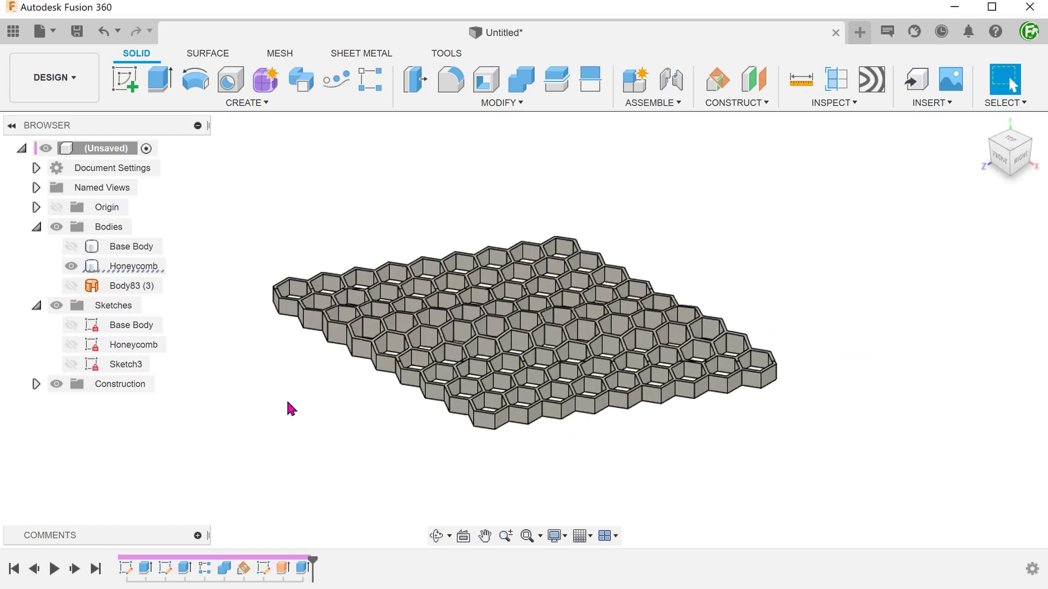
left_click(71, 246)
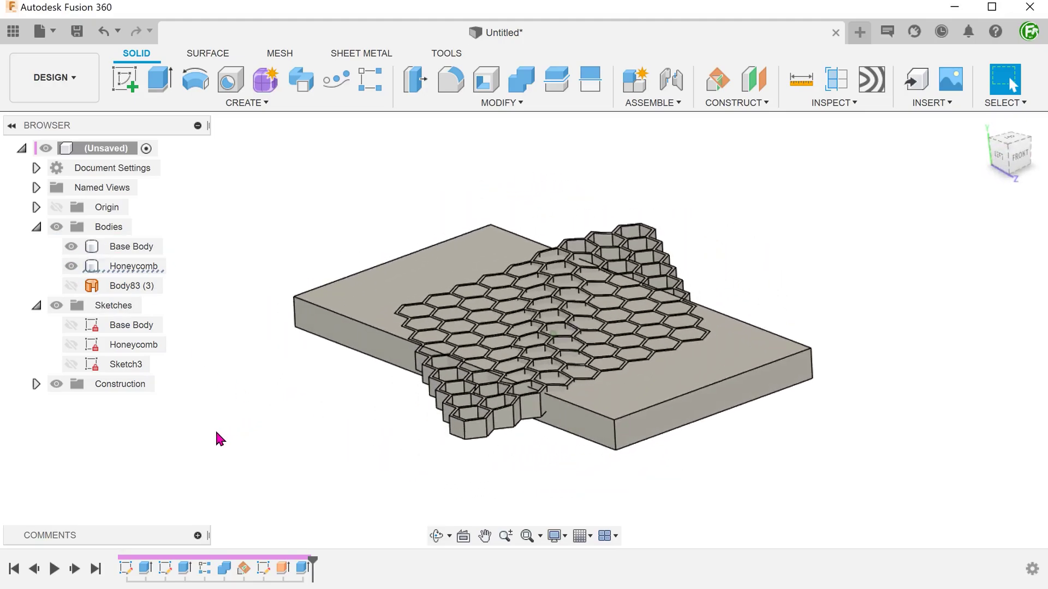
left_click(380, 331)
left_click(585, 410)
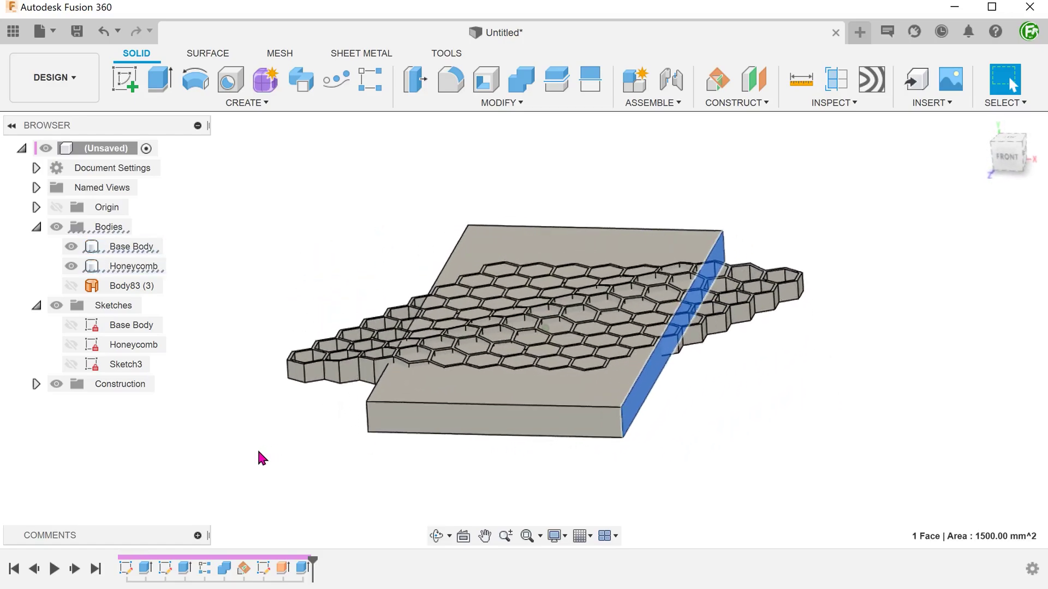
left_click(286, 276)
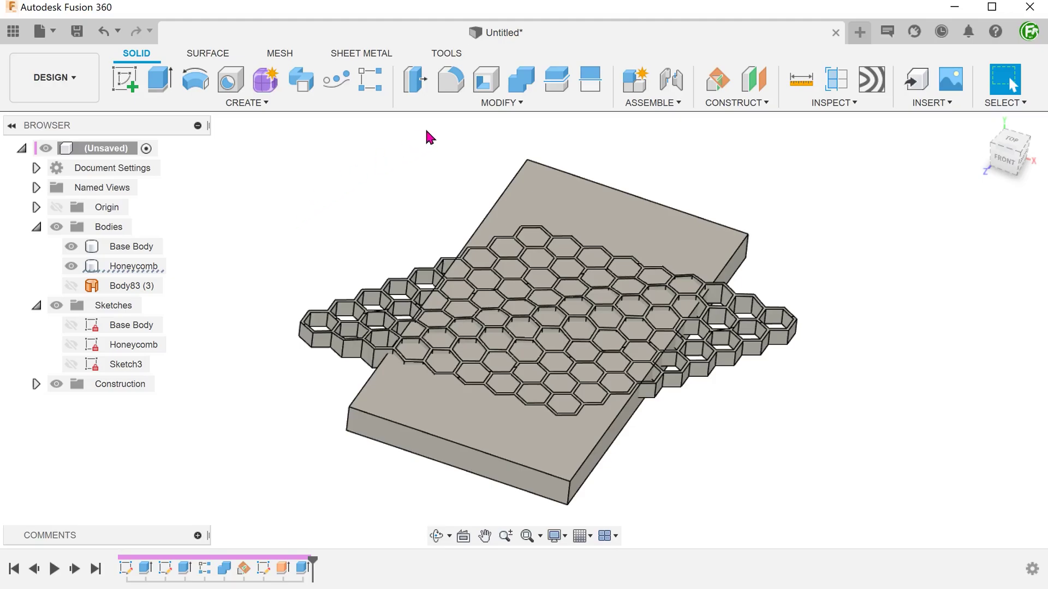
Split the Honeycomb body with the Base Body's two long side faces as splitting tools, keeping Extend Splitting Tool(s) enabled
left_click(465, 106)
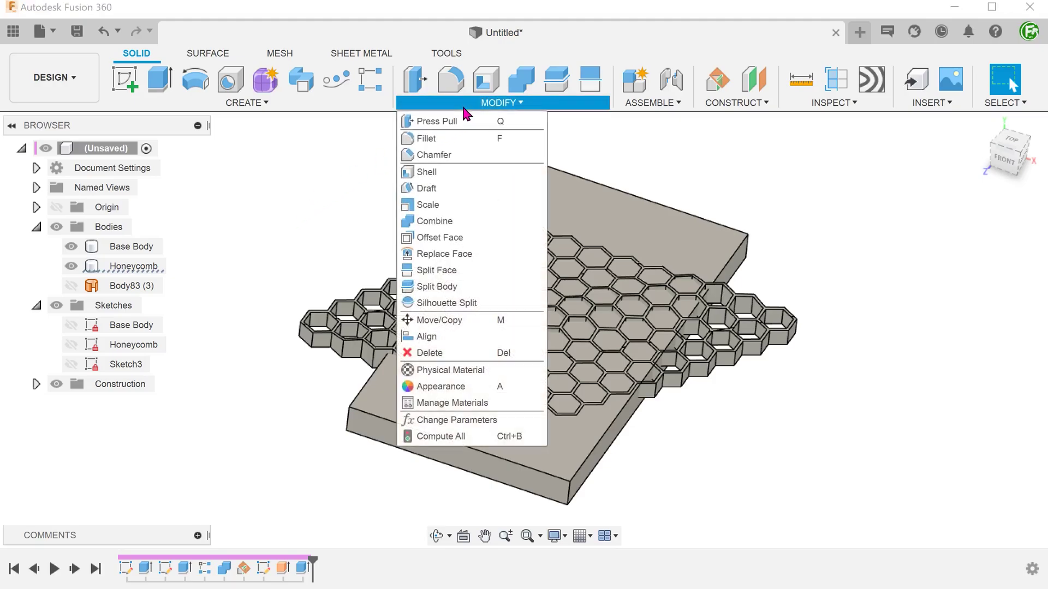
left_click(493, 287)
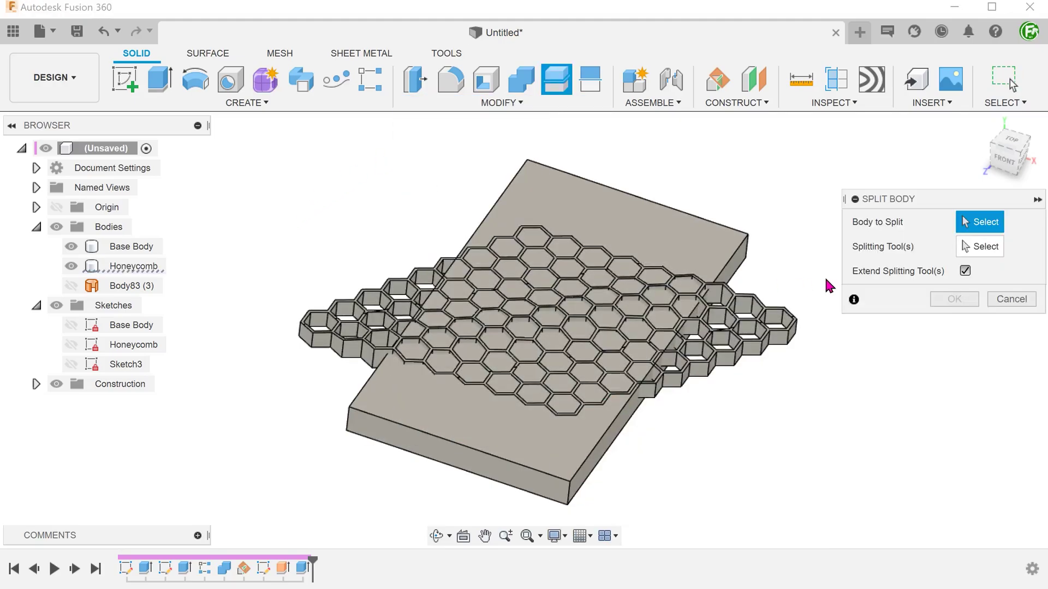
left_click(747, 326)
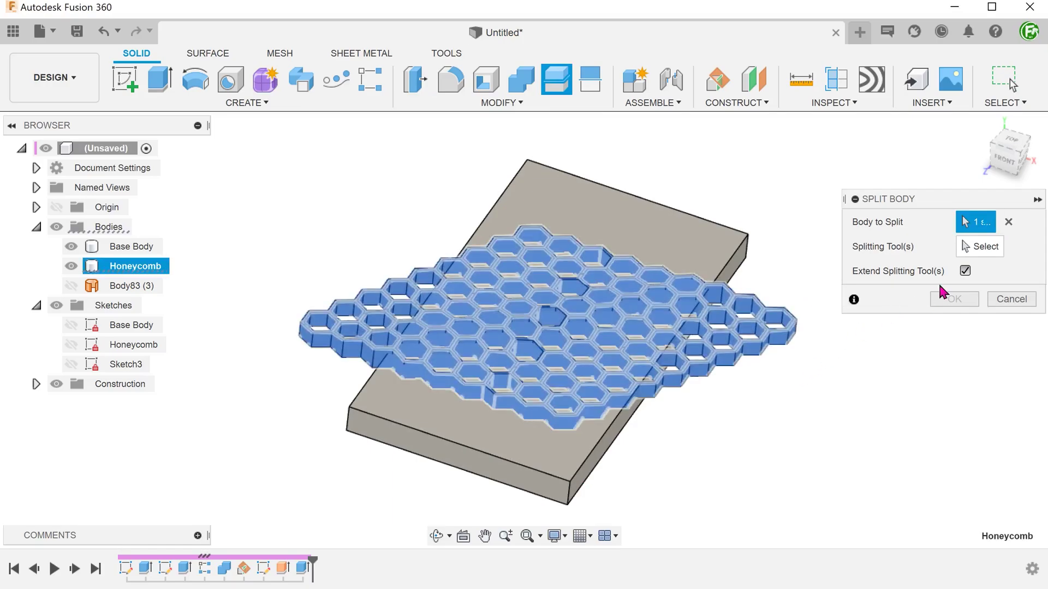
left_click(980, 247)
scroll(734, 410, "up", 5)
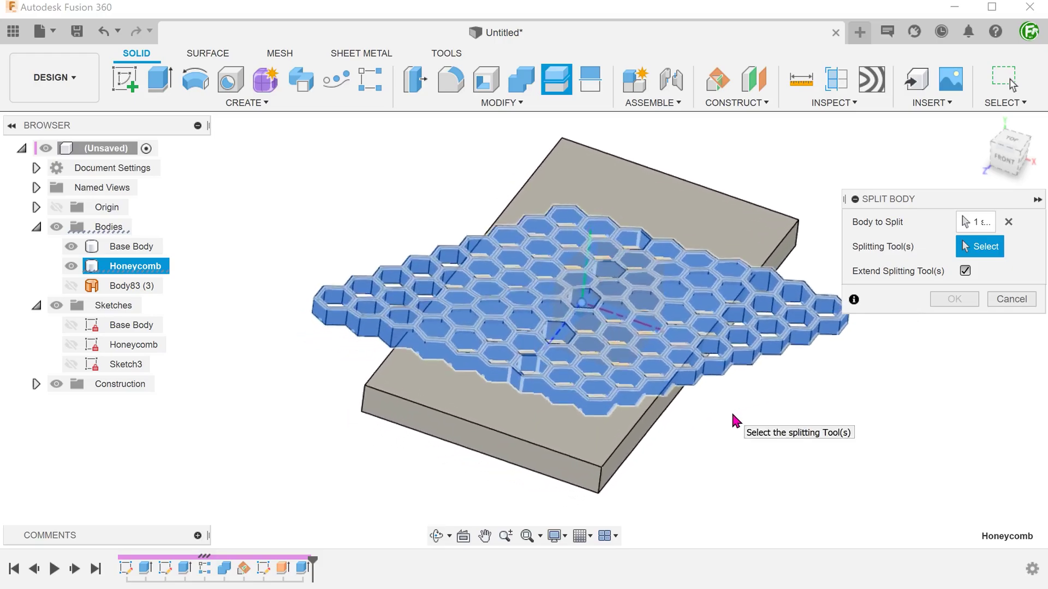
scroll(732, 418, "up", 5)
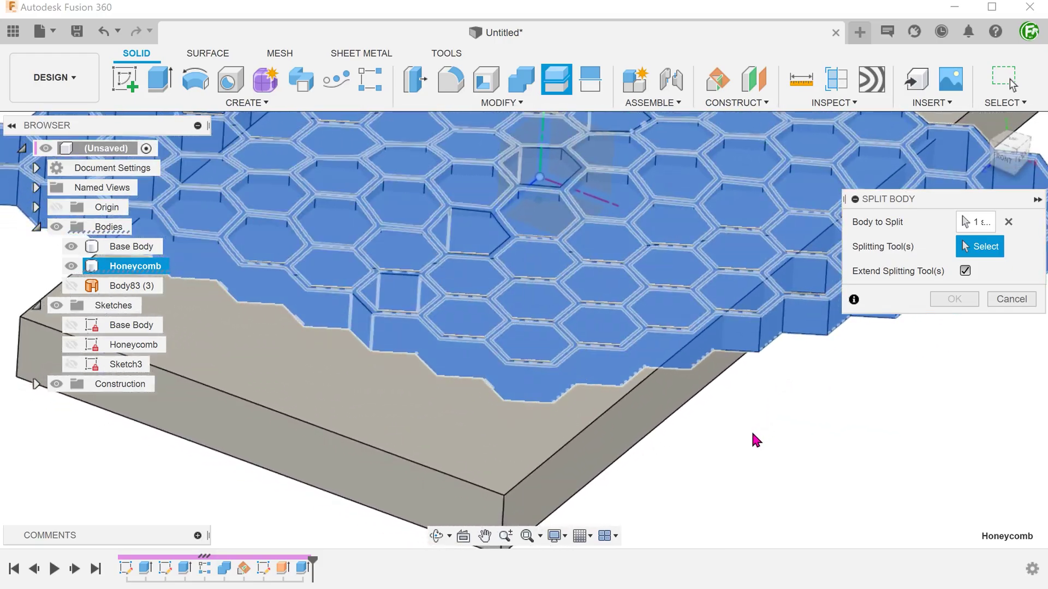
left_click(614, 432)
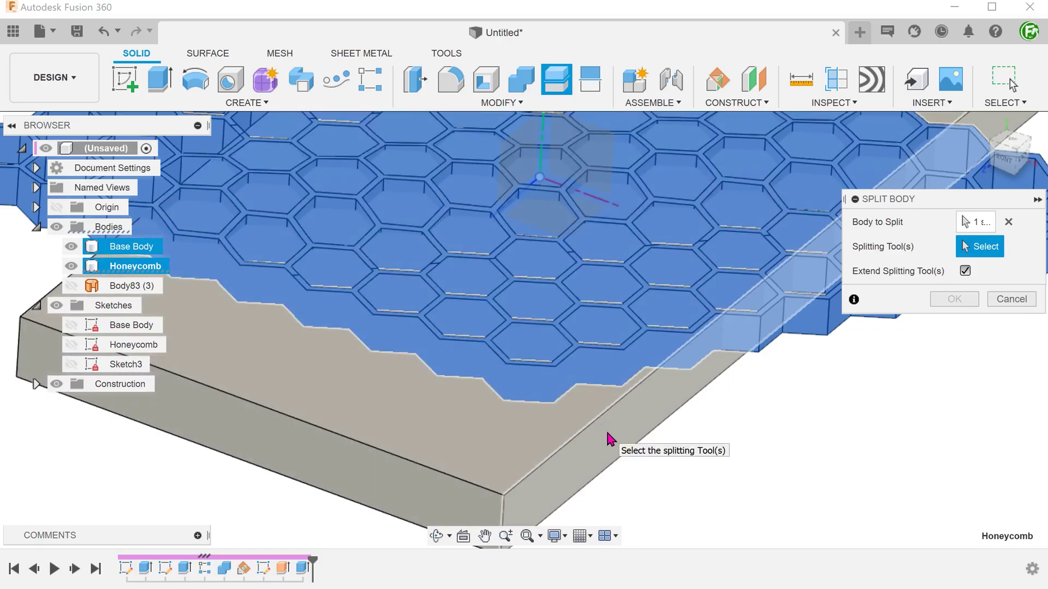
left_click(610, 439)
key("F6")
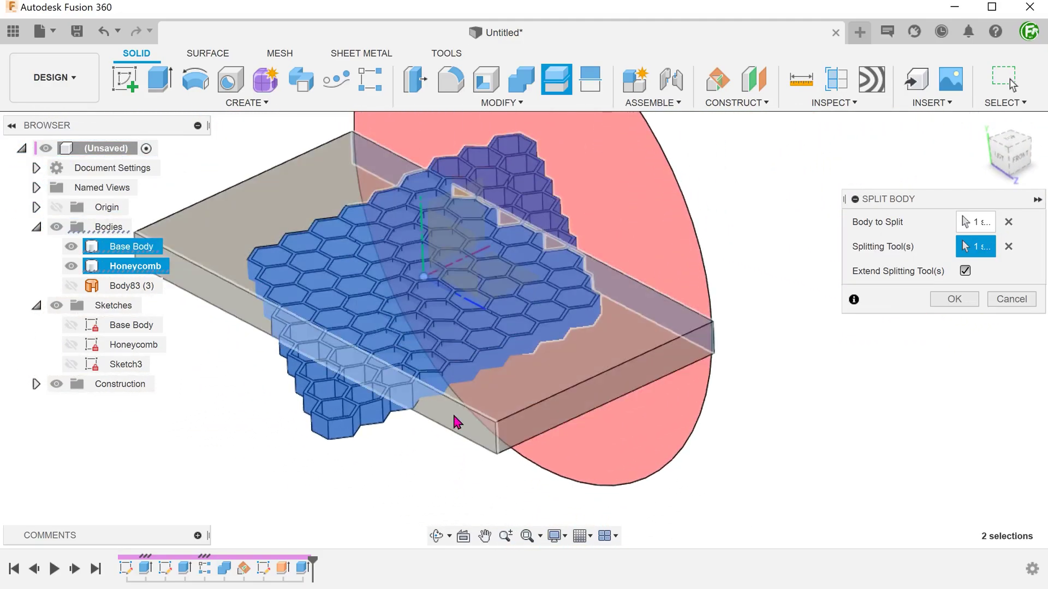
left_click(454, 419)
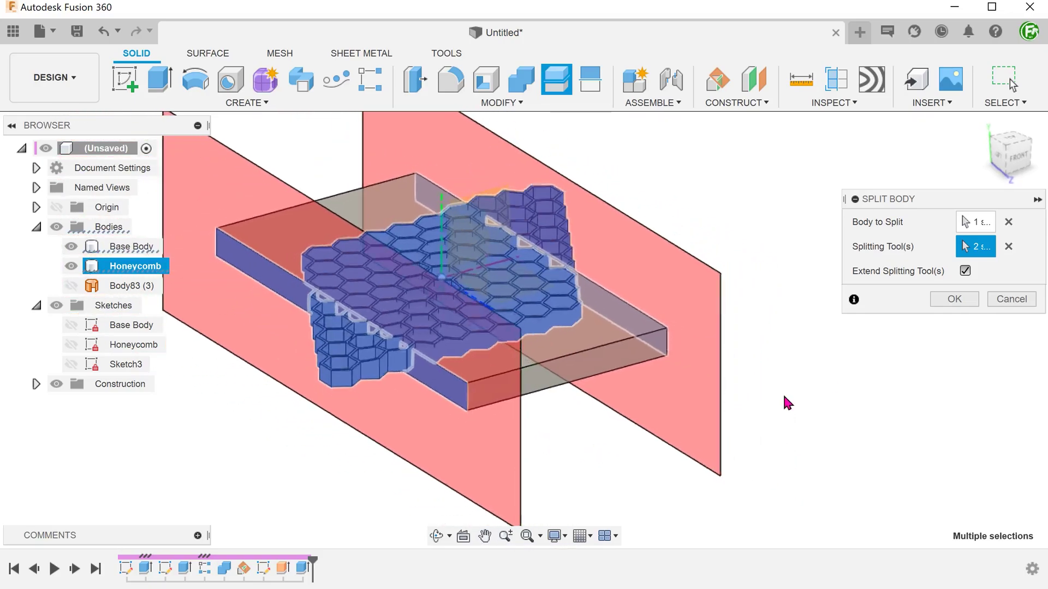
left_click(964, 272)
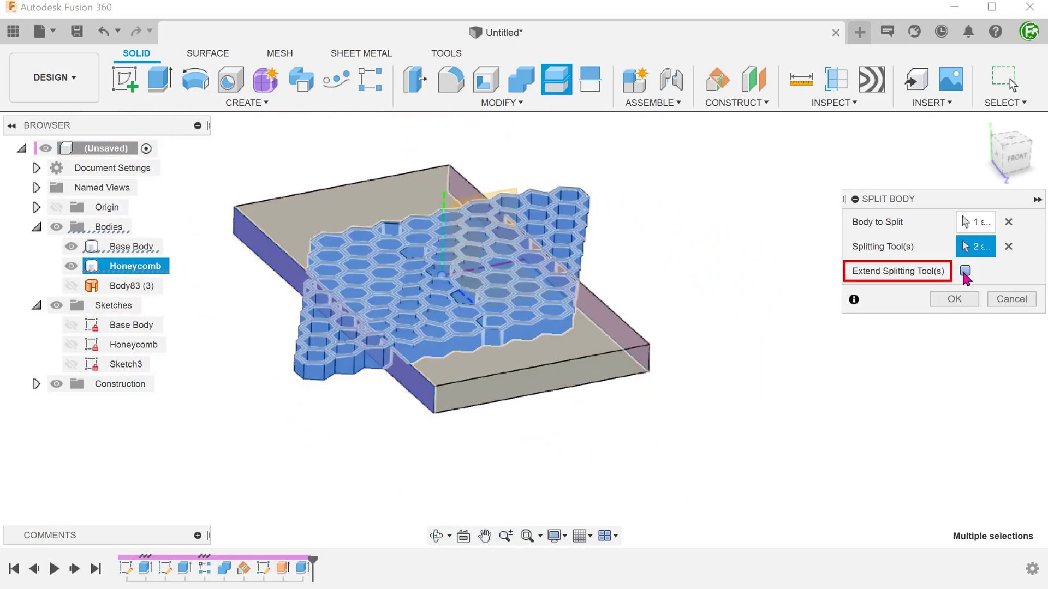
left_click(964, 271)
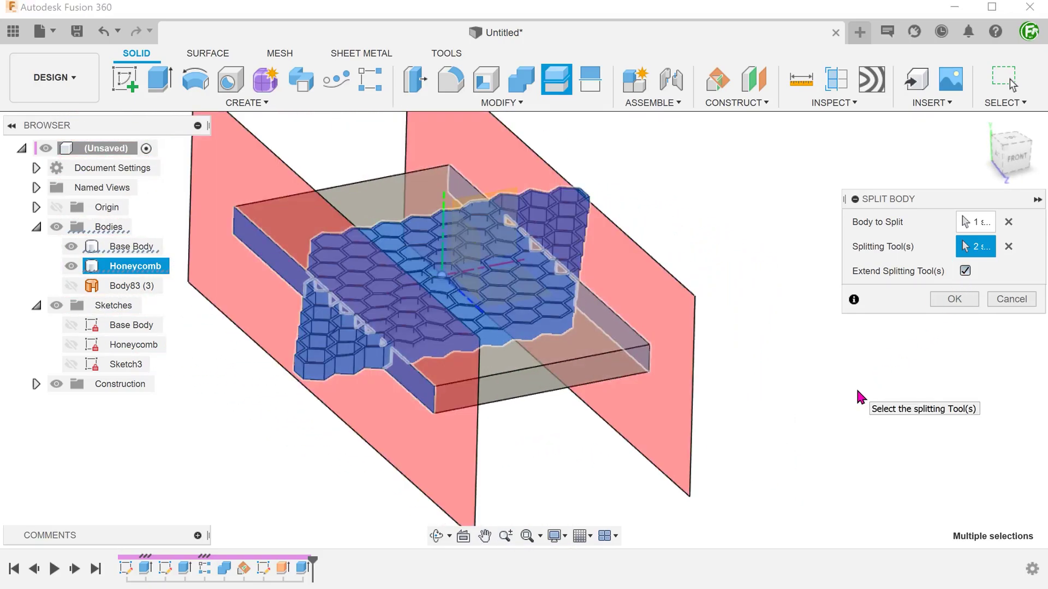
left_click(954, 299)
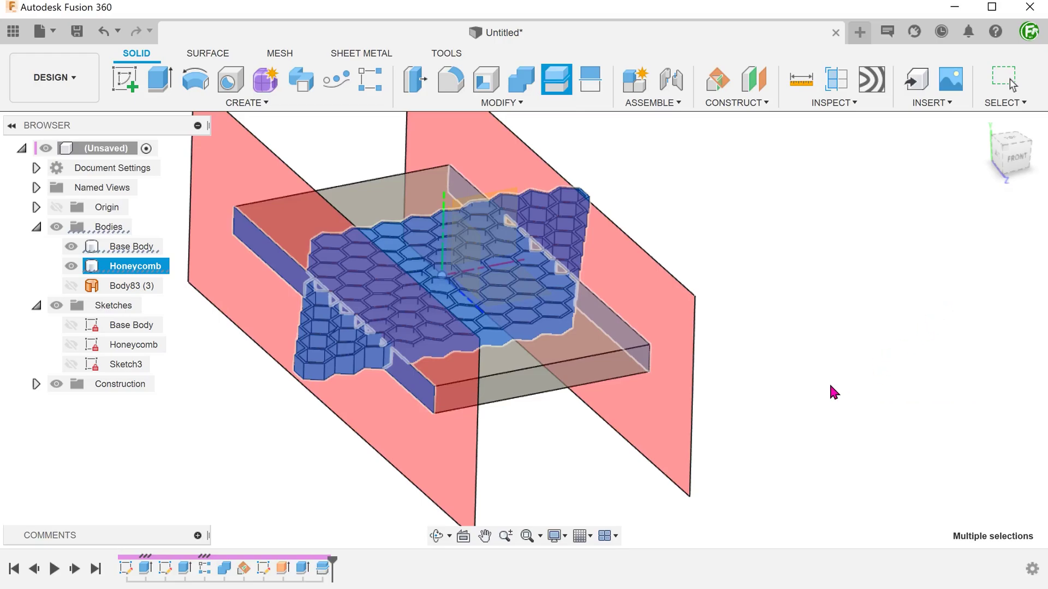
Remove the two split-off overhanging pieces, Honeycomb (1) and Honeycomb (2), using the Remove command rather than Delete
middle_click_drag(448, 438, 284, 457, "shift")
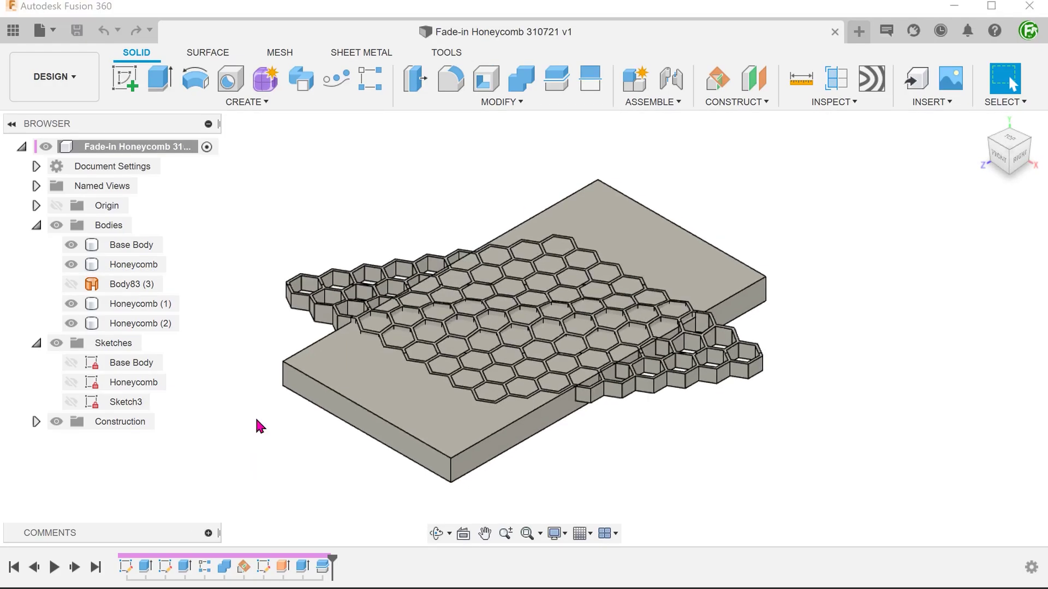
left_click(164, 303)
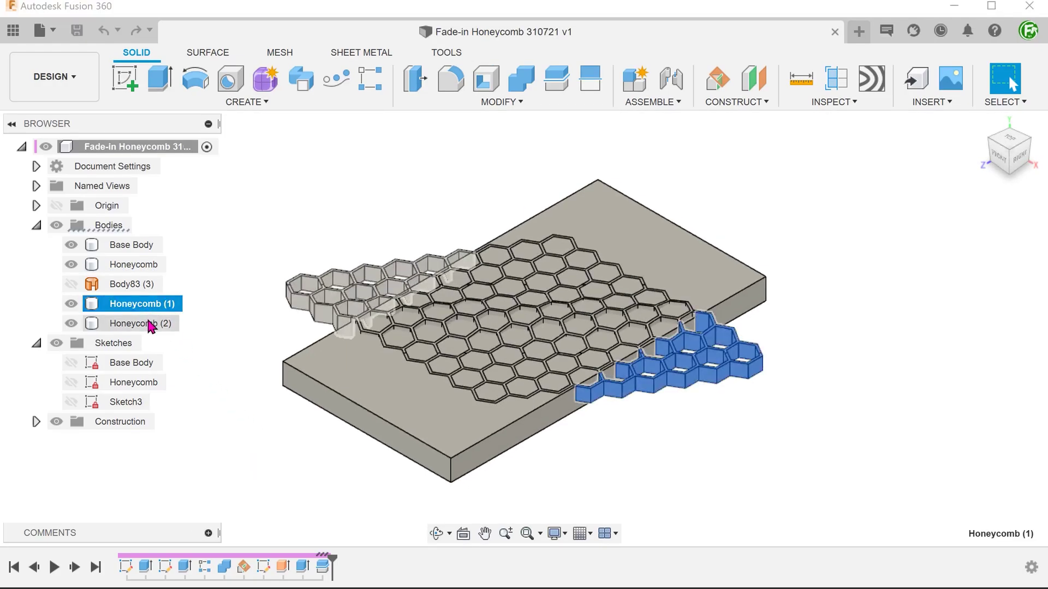
left_click(150, 323, "ctrl")
right_click(150, 325)
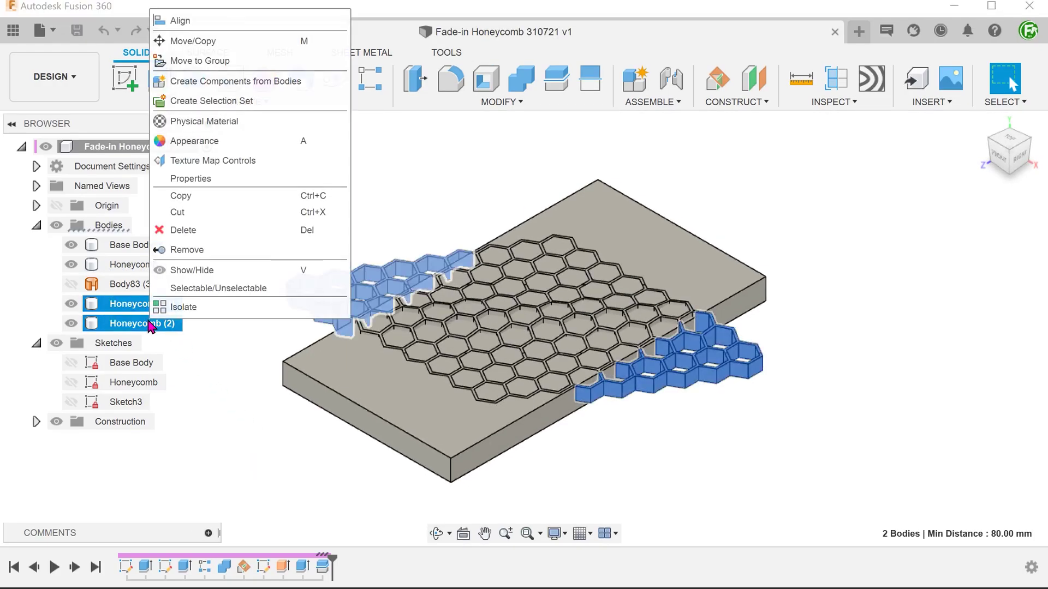
left_click(224, 252)
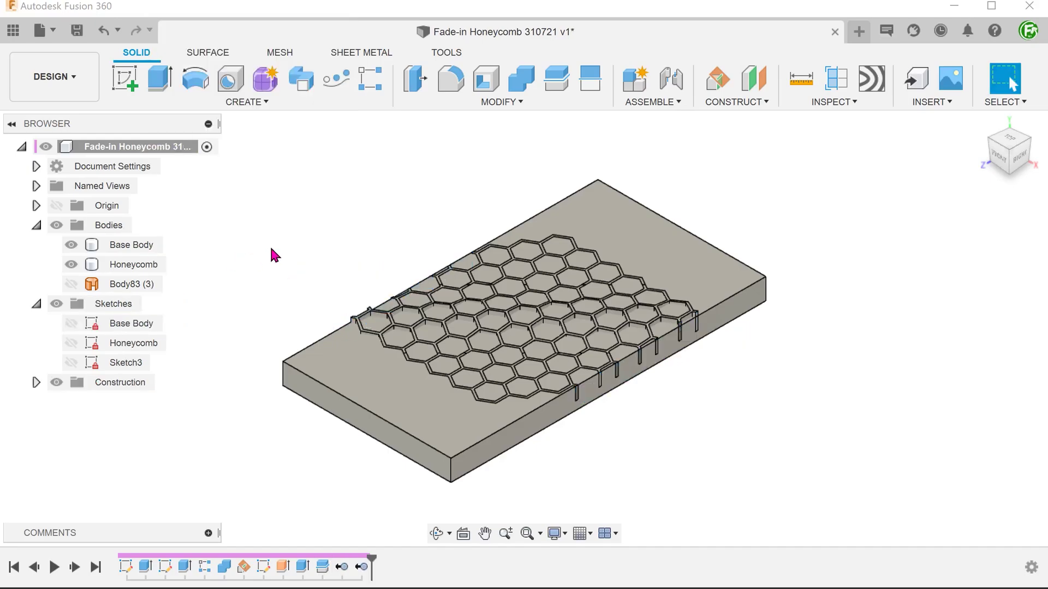
Combine the trimmed Honeycomb as target body with the Base Body as tool body, using the Join operation
middle_click_drag(273, 252, 198, 344, "shift")
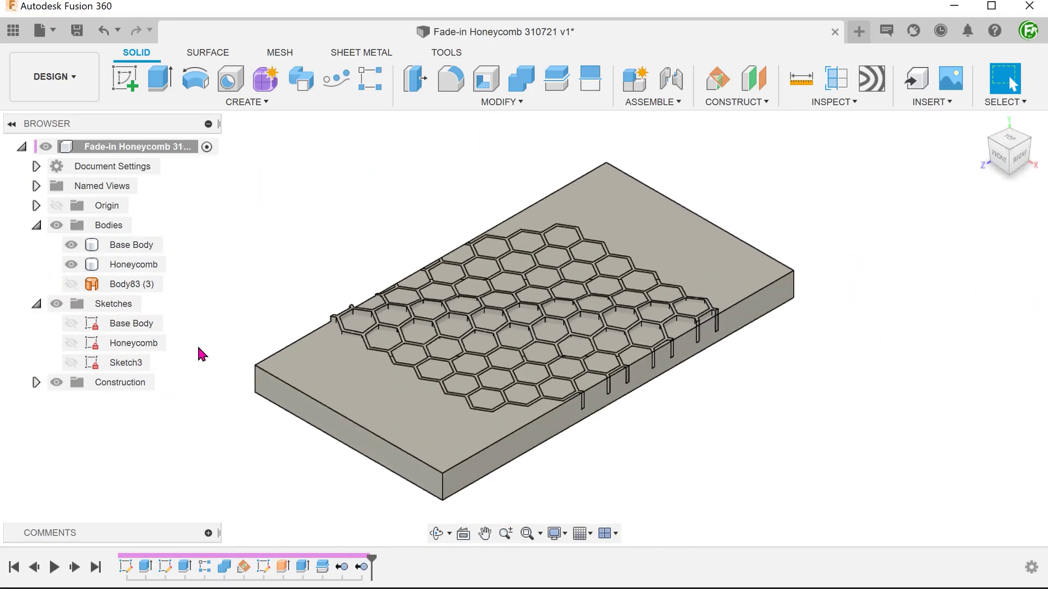
left_click(429, 105)
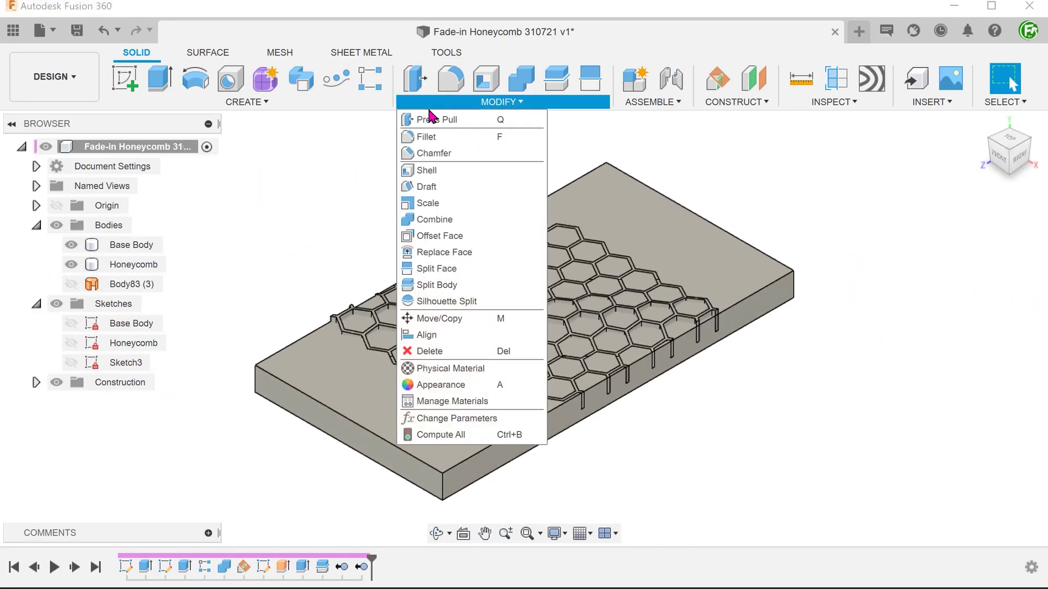
left_click(490, 220)
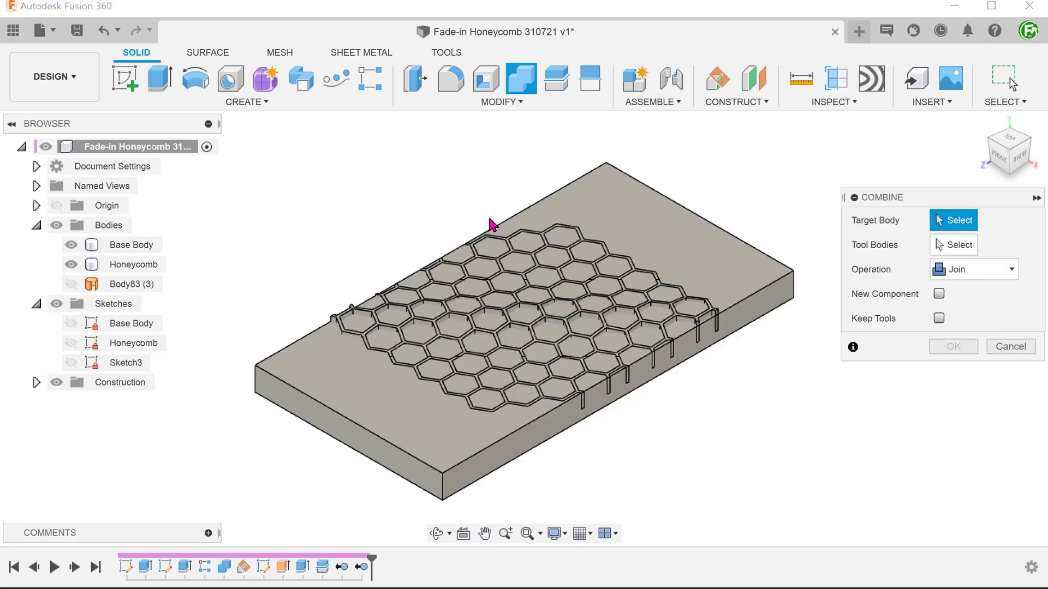
left_click(537, 315)
left_click(698, 260)
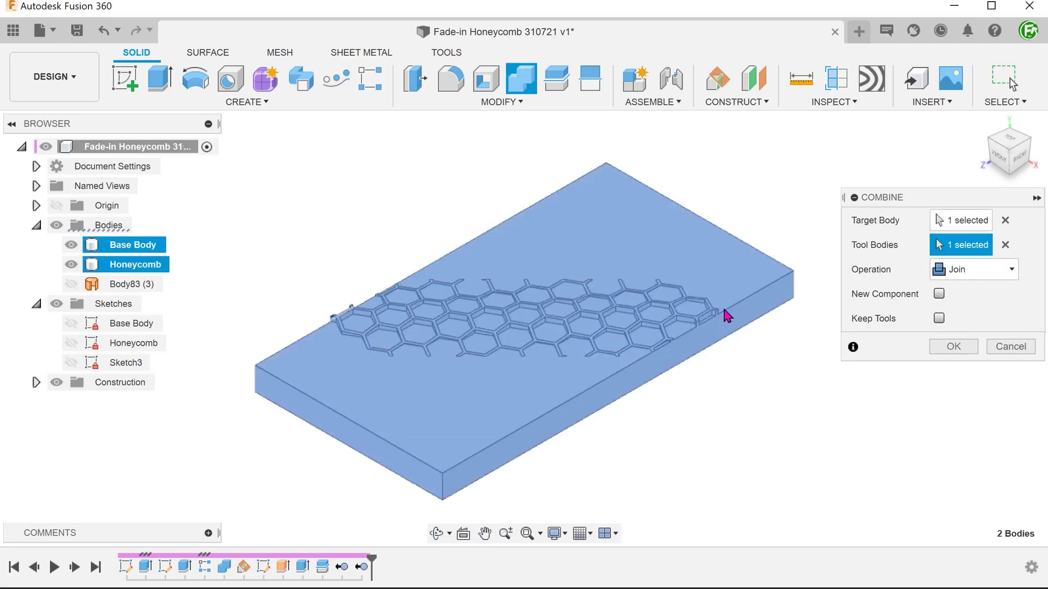
left_click(952, 347)
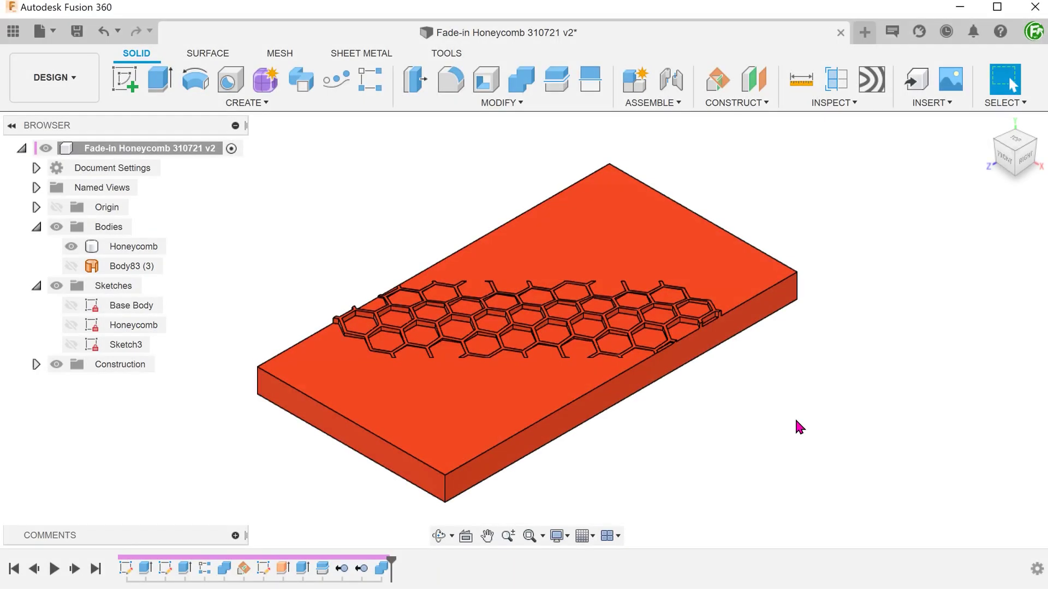
Set the visual style to Shaded without edges and switch to the Render workspace to present the finished plate
middle_click_drag(795, 417, 300, 451, "shift")
key("ctrl+4")
left_click(70, 80)
left_click(27, 175)
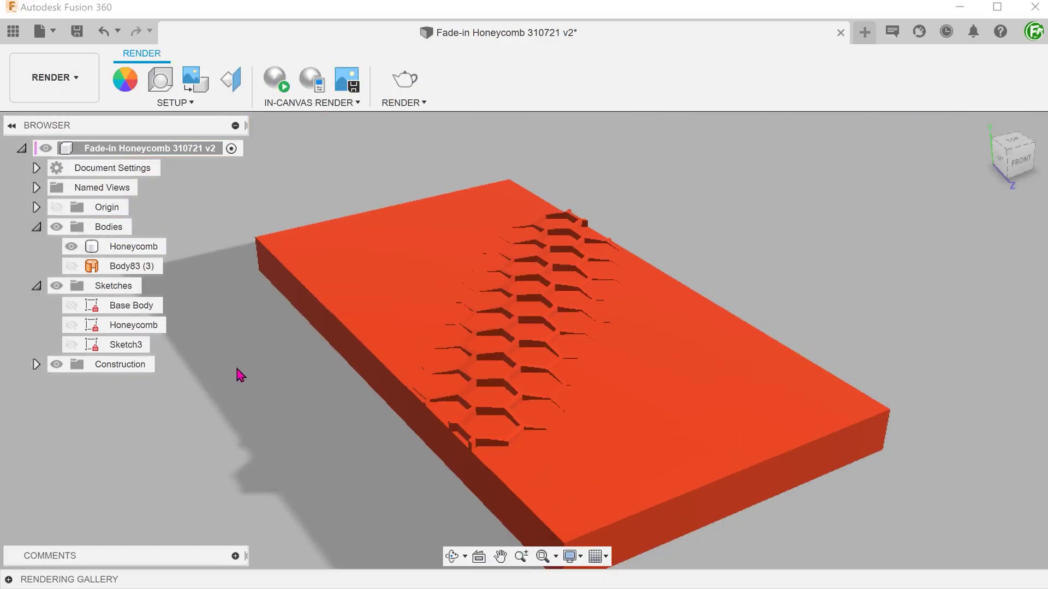